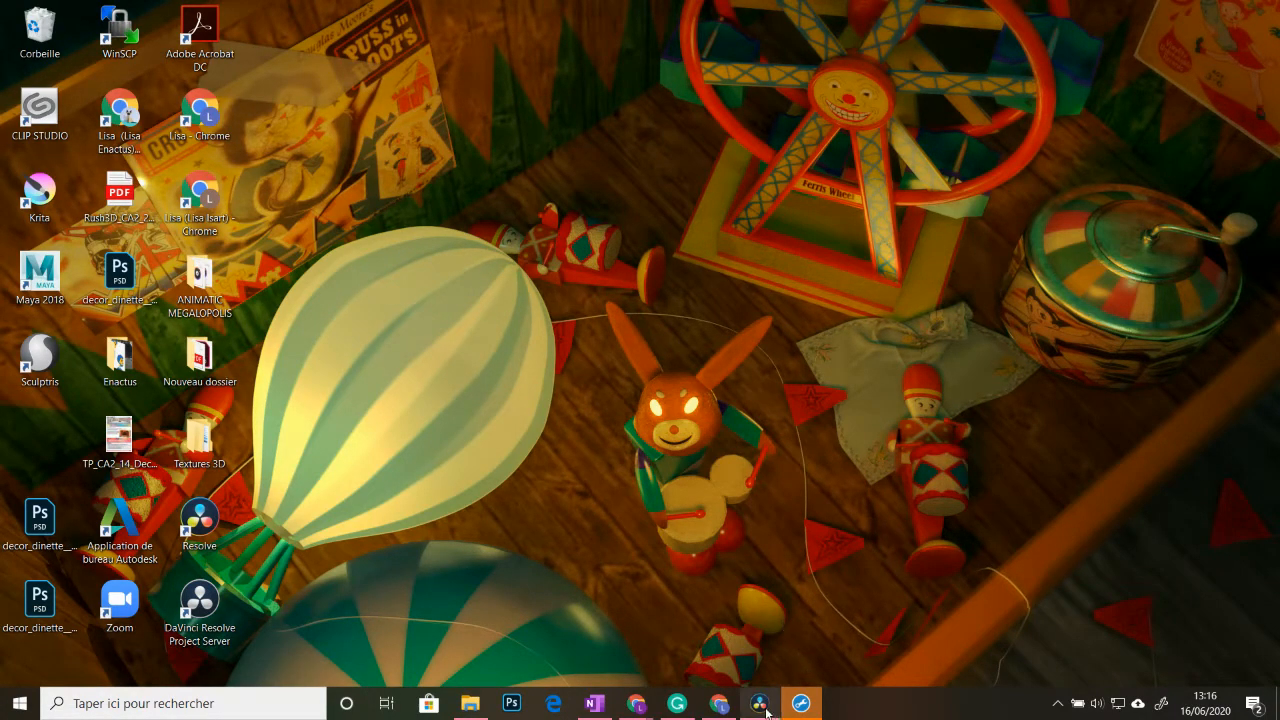
Switch to DaVinci Resolve and browse the DATA (D:) and Trucs perso (E:) drives in the Media page's storage
mouse_move(766, 712)
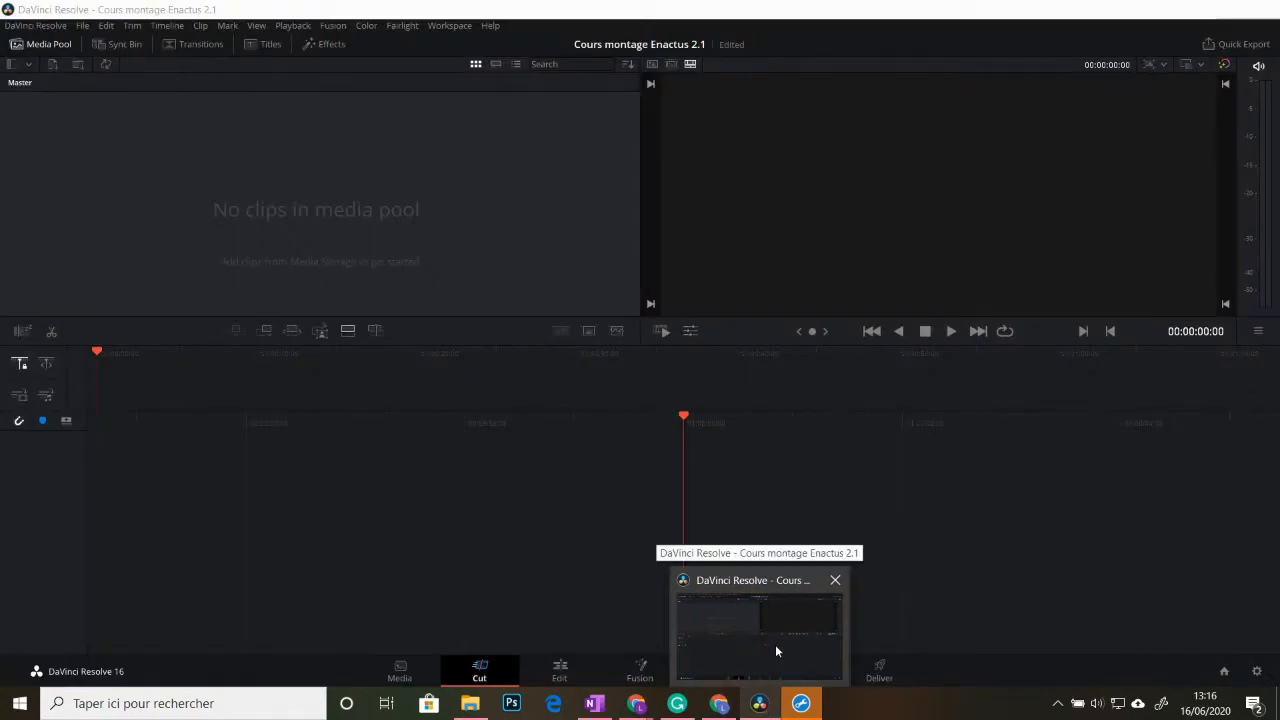
click(776, 645)
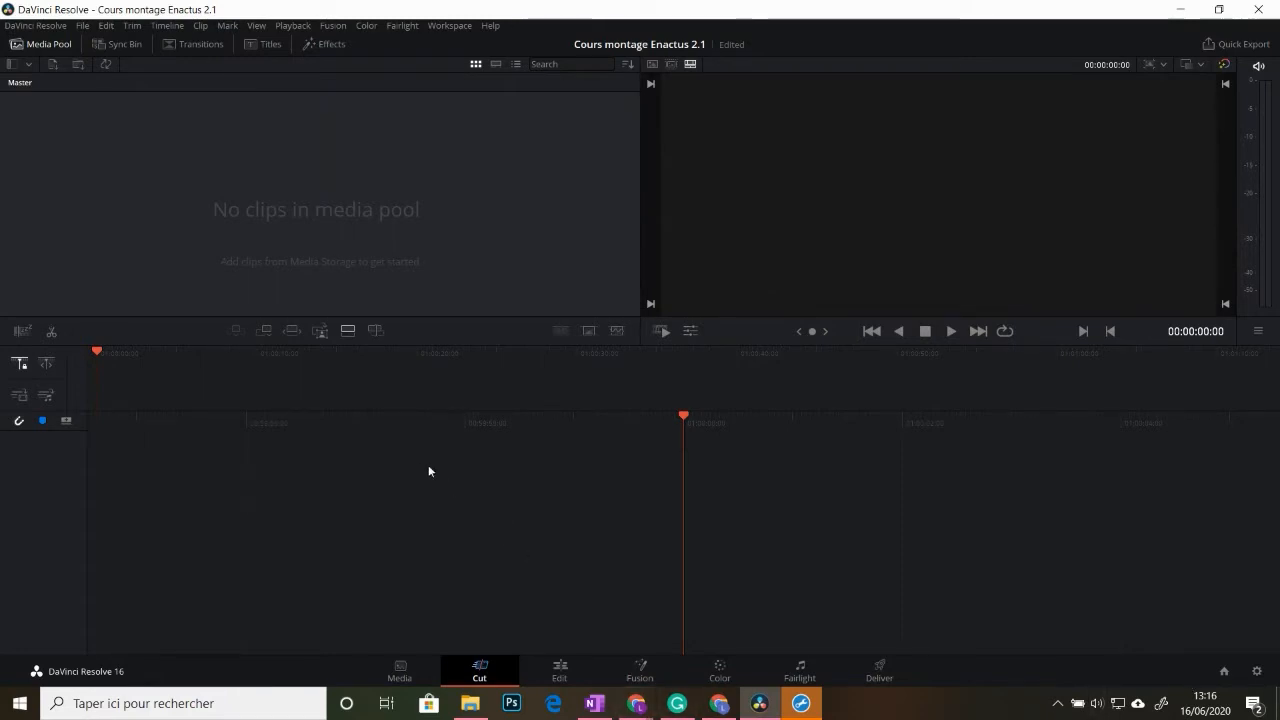
click(400, 672)
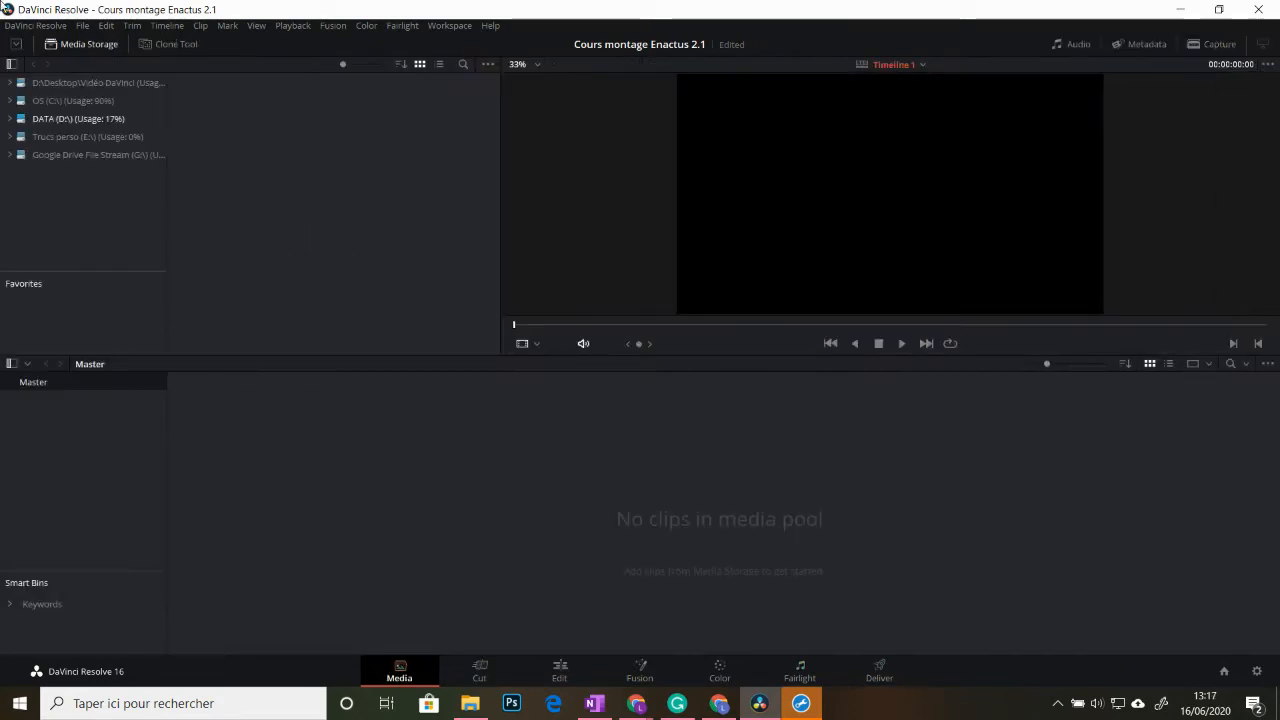
click(41, 120)
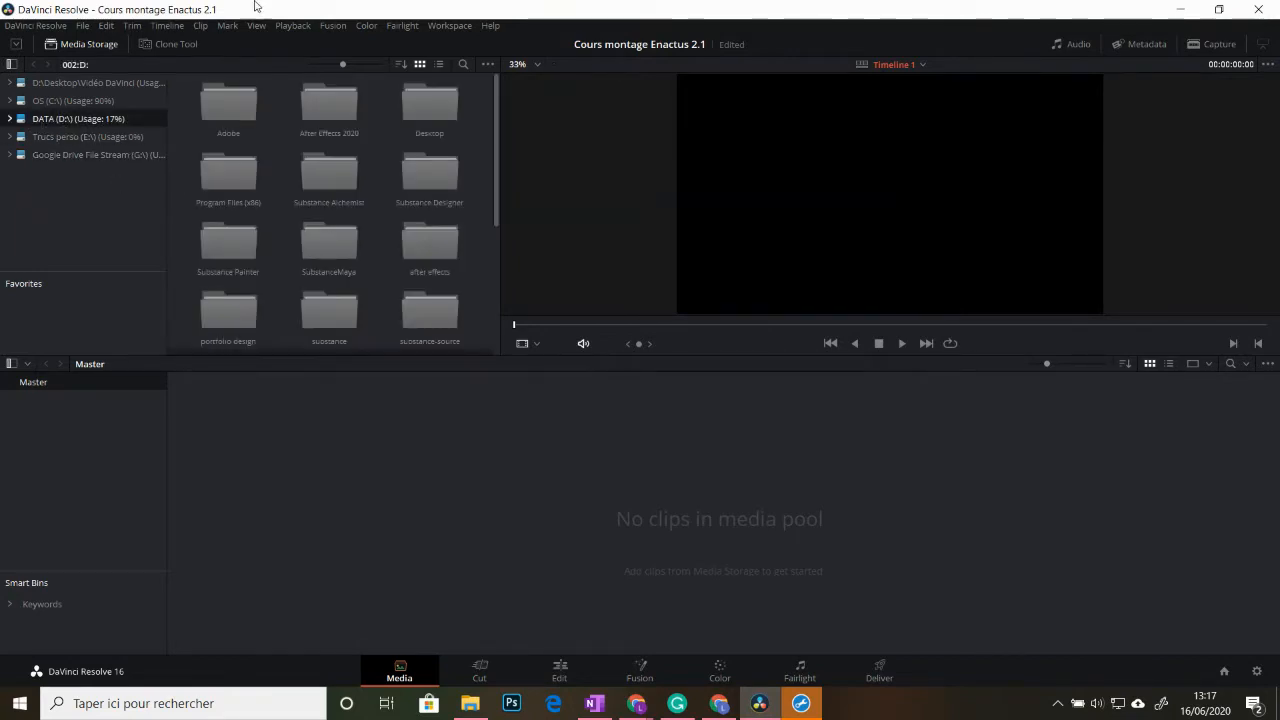
click(72, 137)
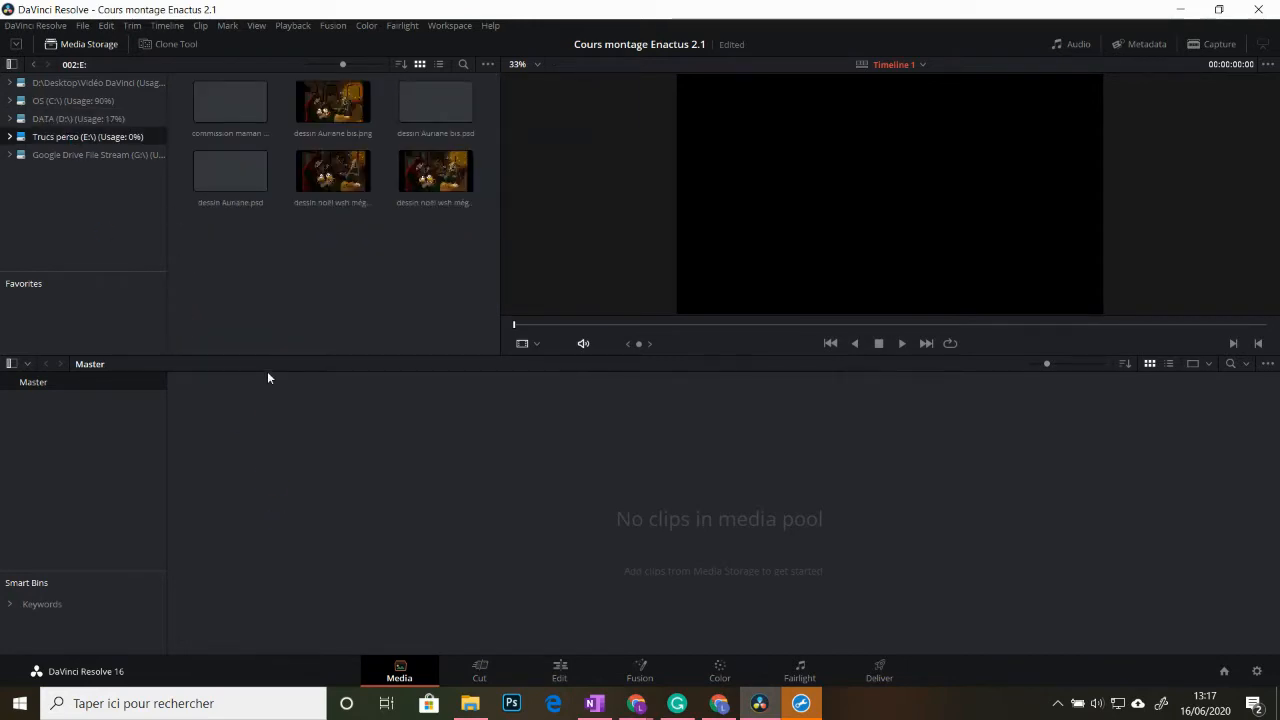
click(49, 121)
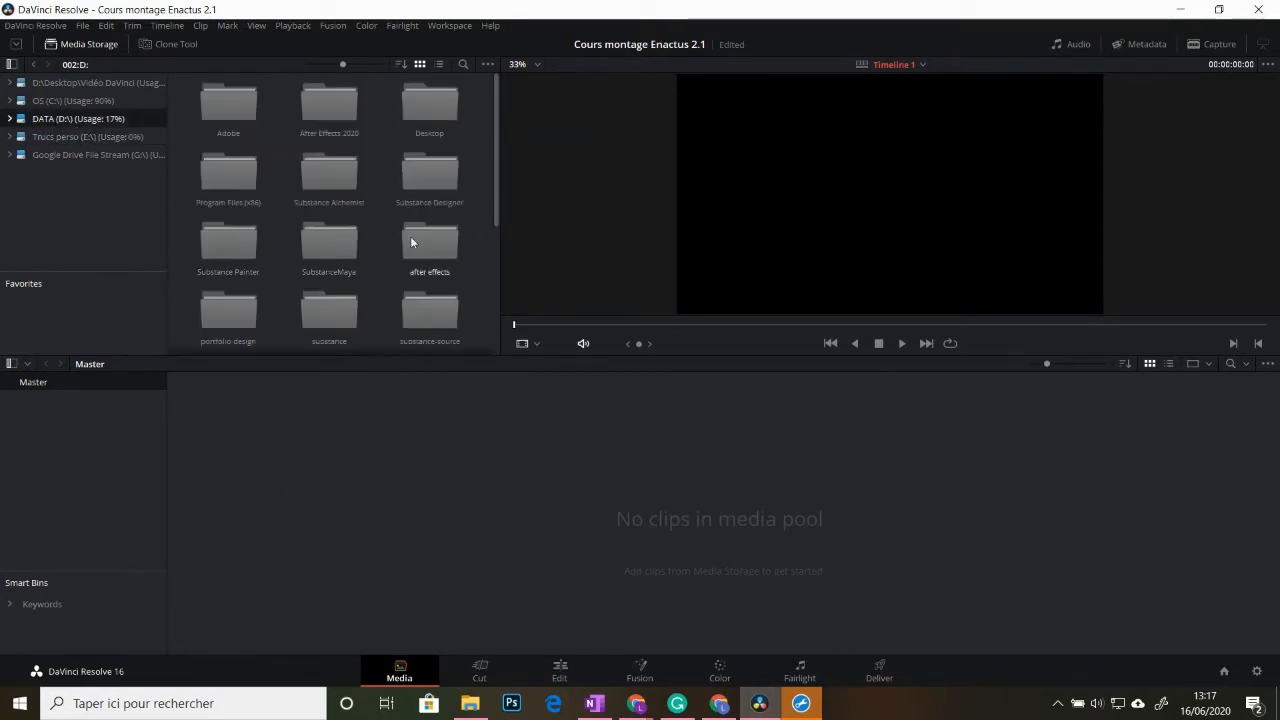
scroll(411, 236, down, 5)
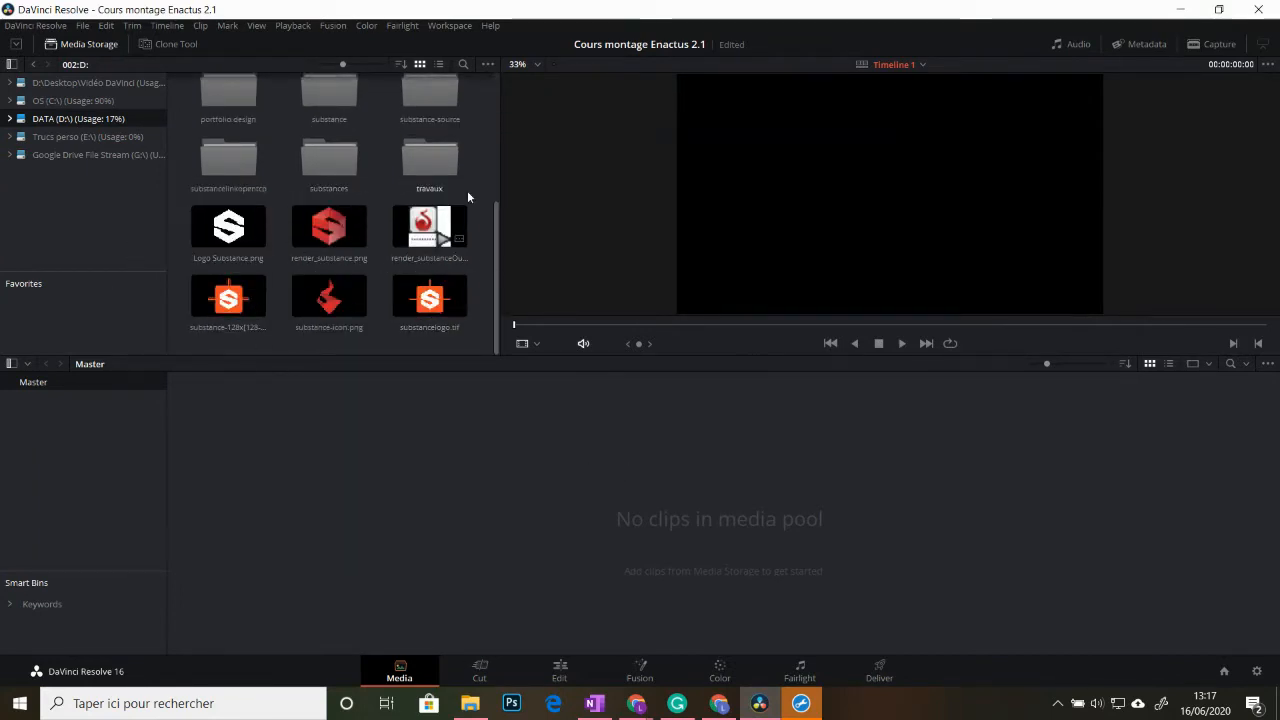
Import MOVE OUT TURN RIGHT.mp4 from Téléchargements into the Cut page's media pool, changing the project frame rate to match the clip
click(480, 672)
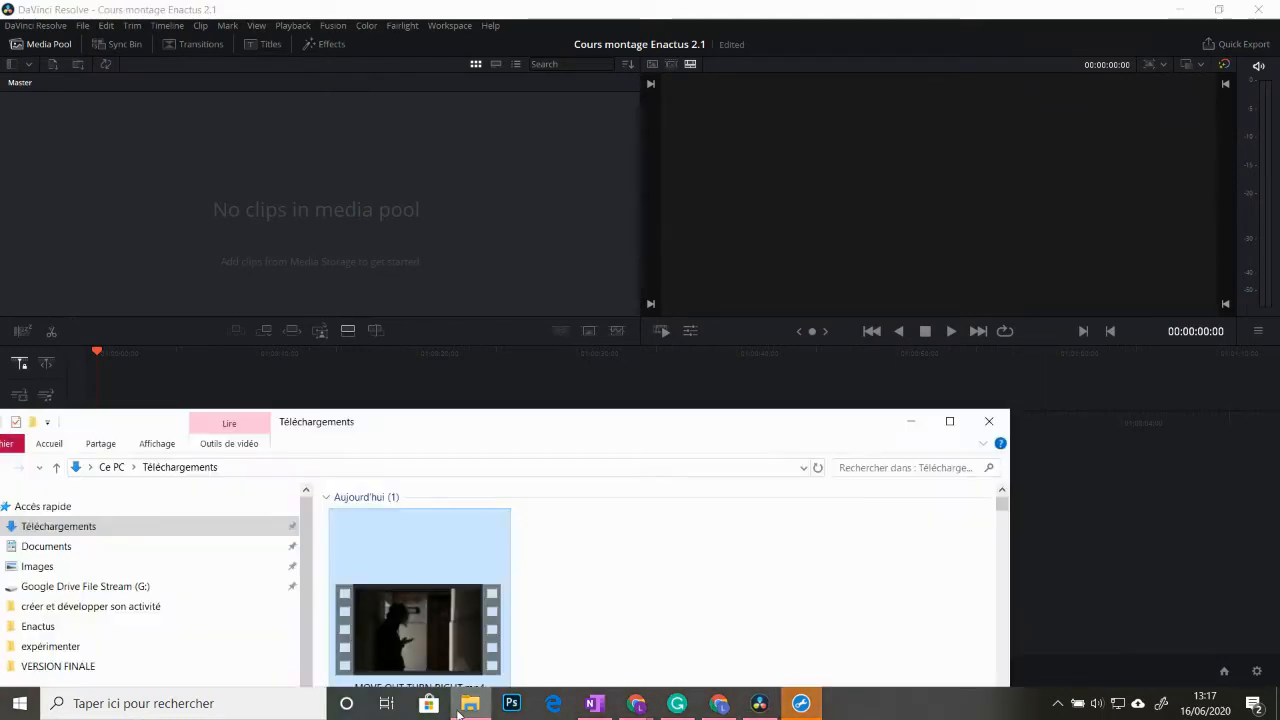
click(470, 703)
drag(506, 434, 703, 436)
drag(646, 636, 256, 206)
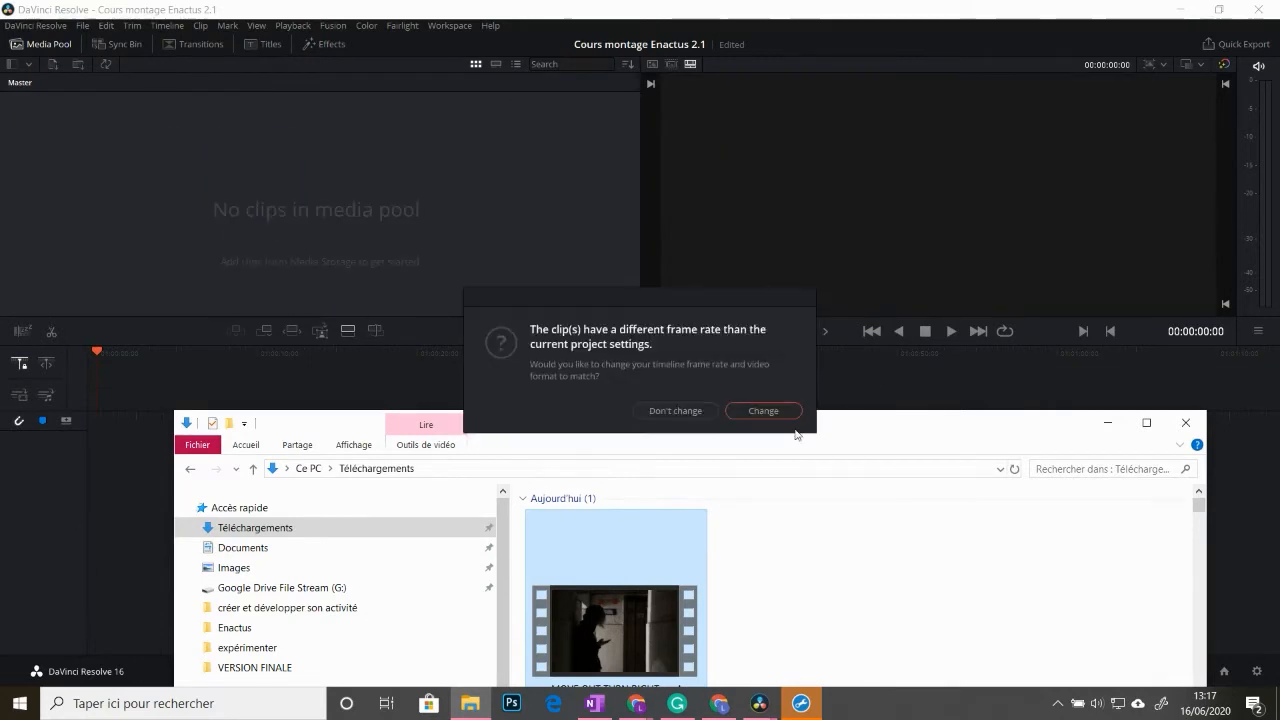
click(763, 411)
click(1106, 423)
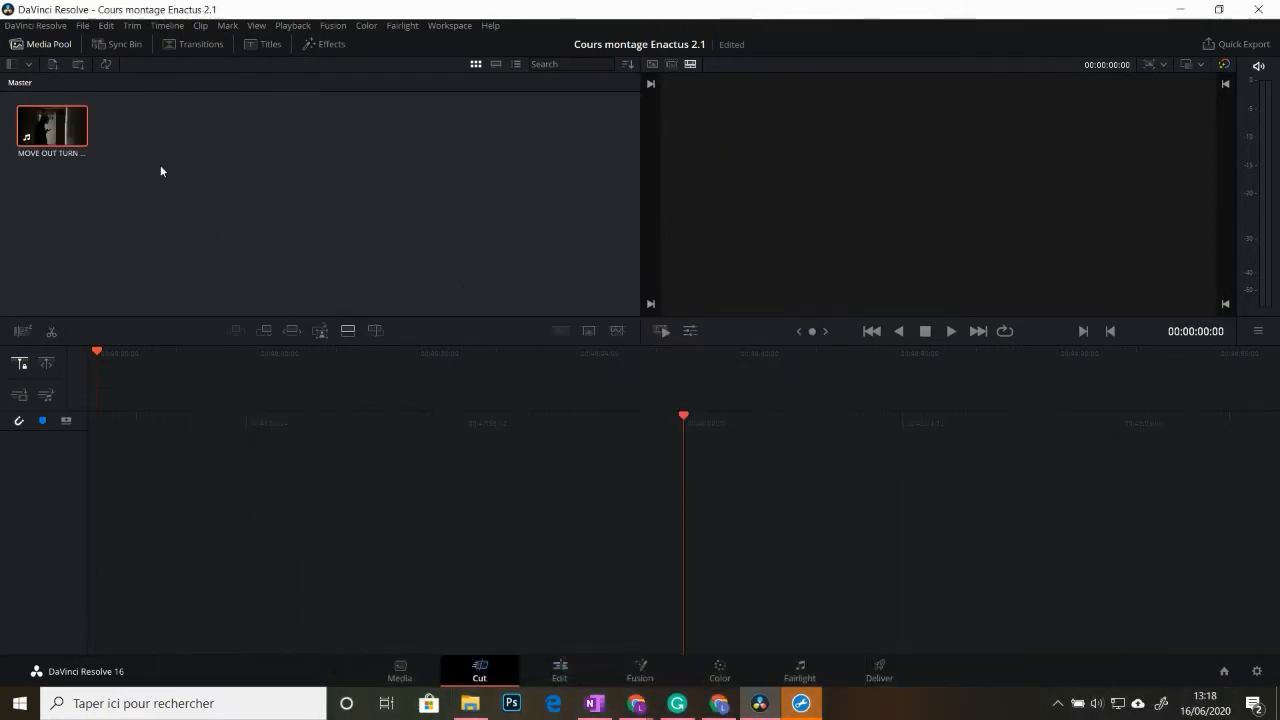
Look through the available transitions, titles and effects, and return to the media pool
click(201, 45)
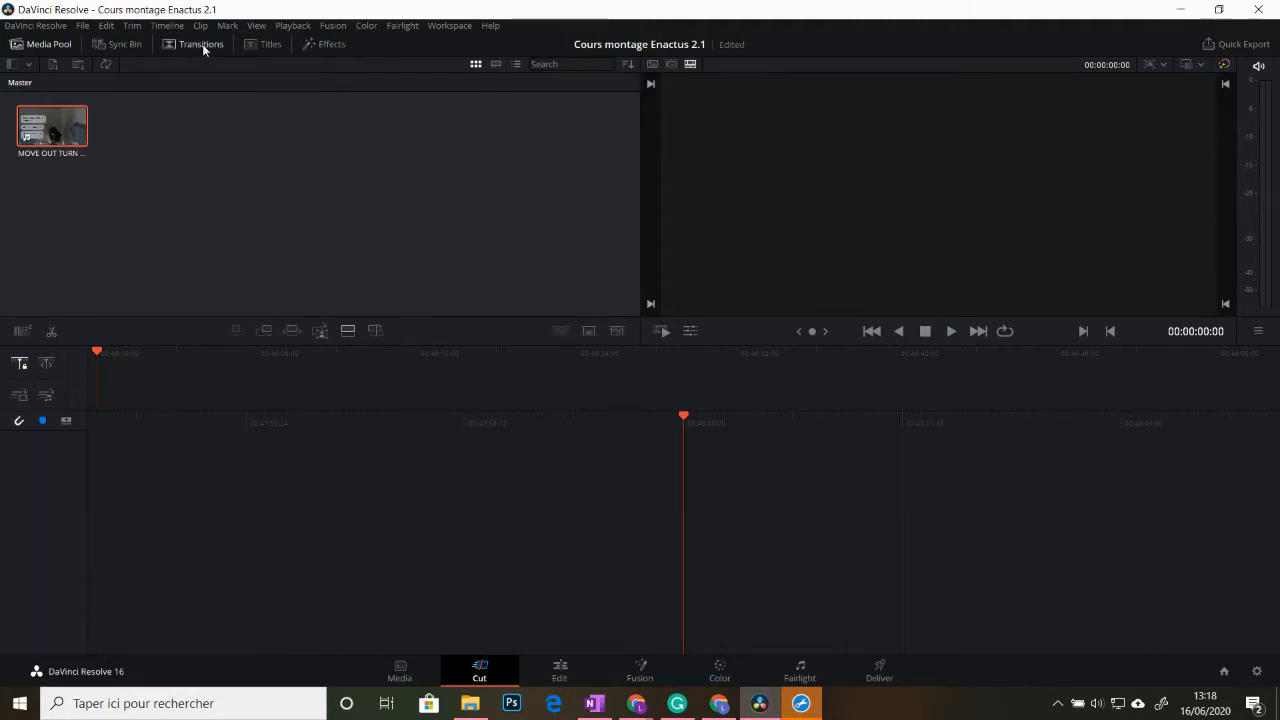
click(276, 45)
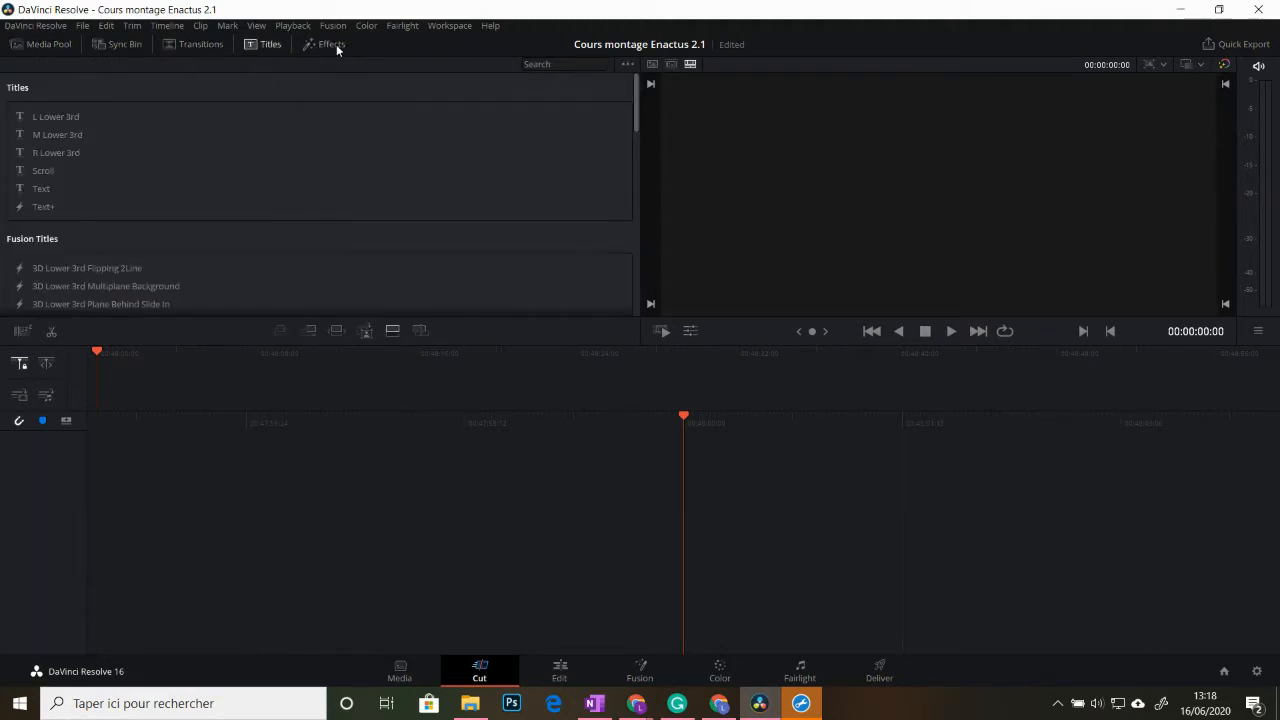
click(336, 44)
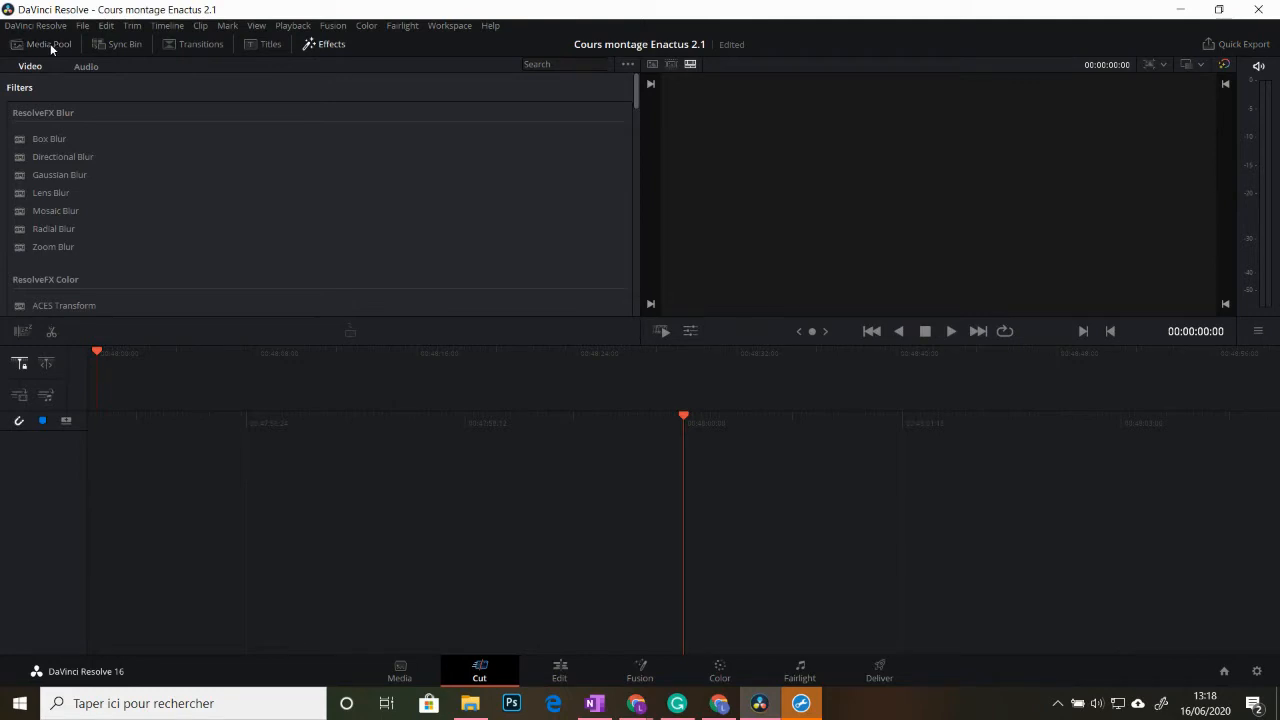
click(50, 43)
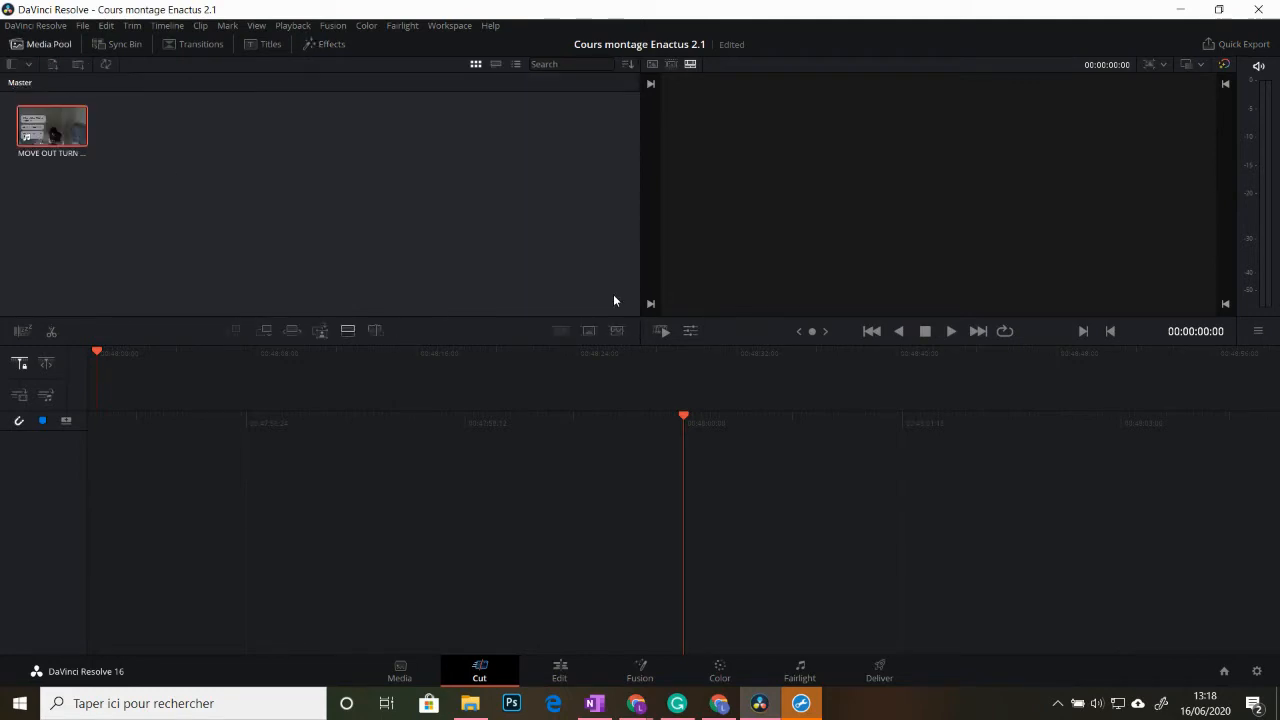
Place the MOVE OUT TURN RIGHT clip on the empty timeline, scrub through its opening seconds and mute the computer's sound
drag(50, 130, 414, 485)
drag(327, 470, 559, 541)
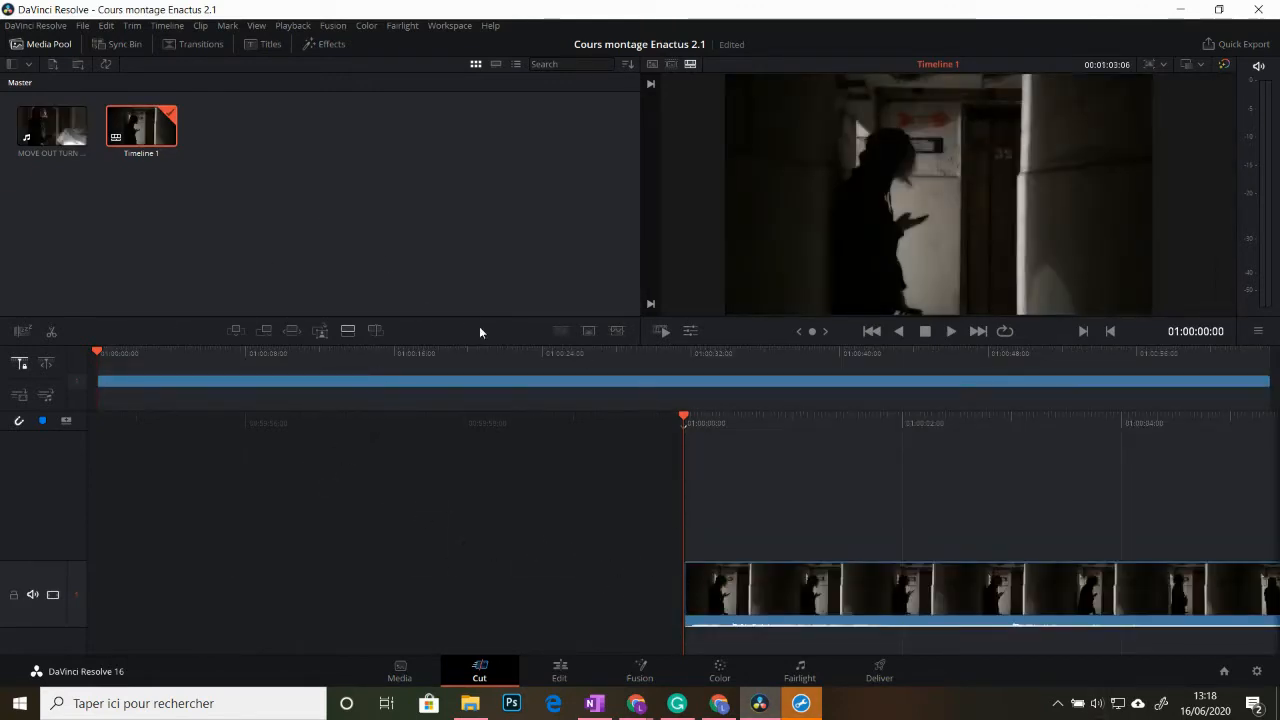
scroll(762, 532, down, 4)
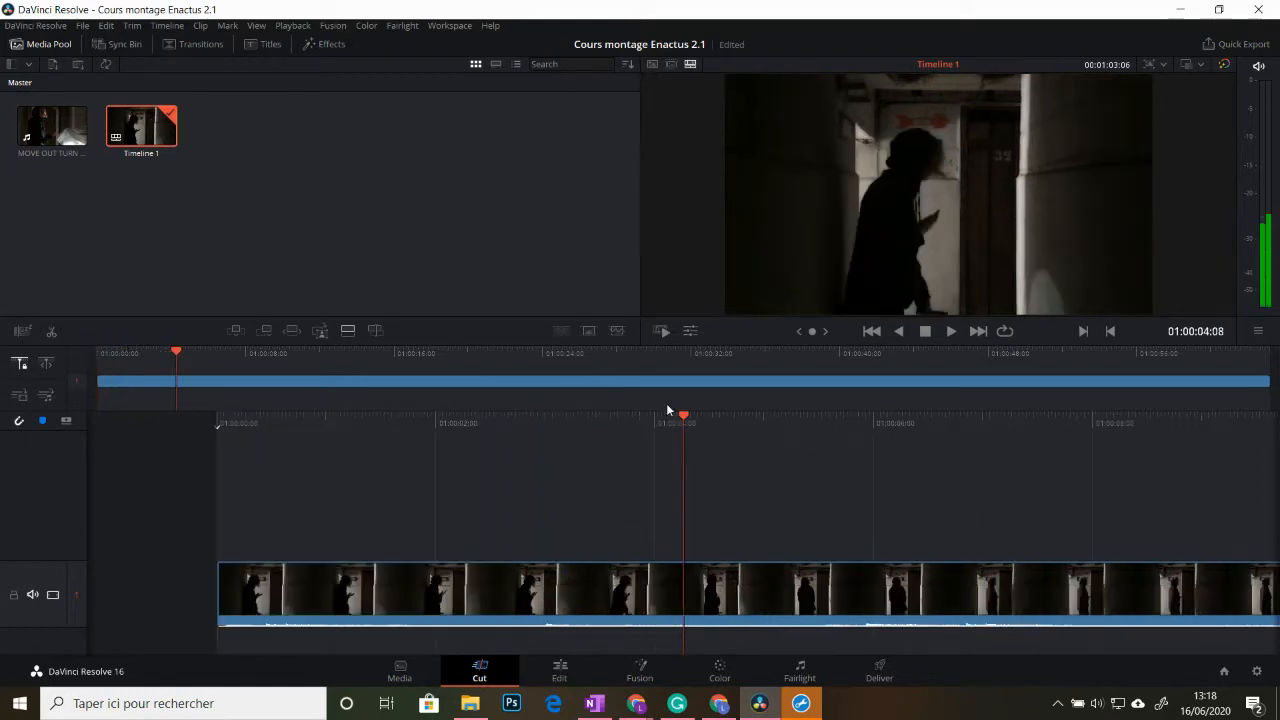
scroll(762, 532, down, 5)
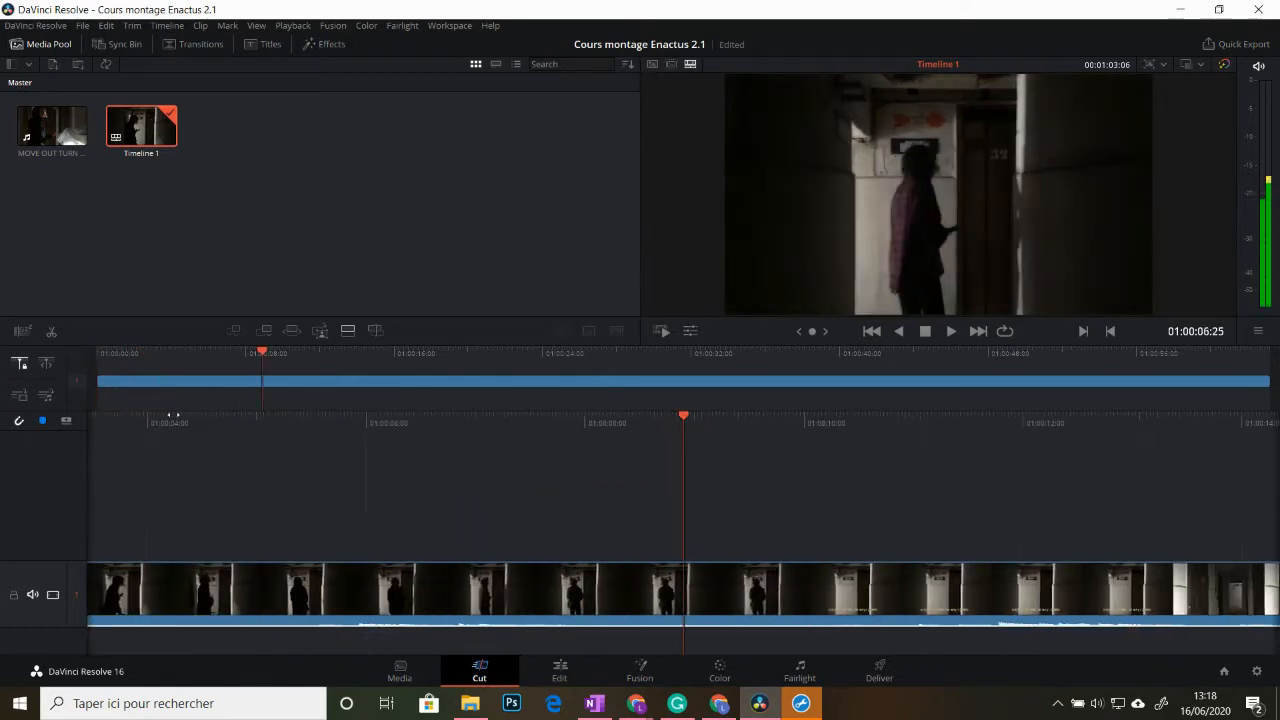
key(XF86AudioMute)
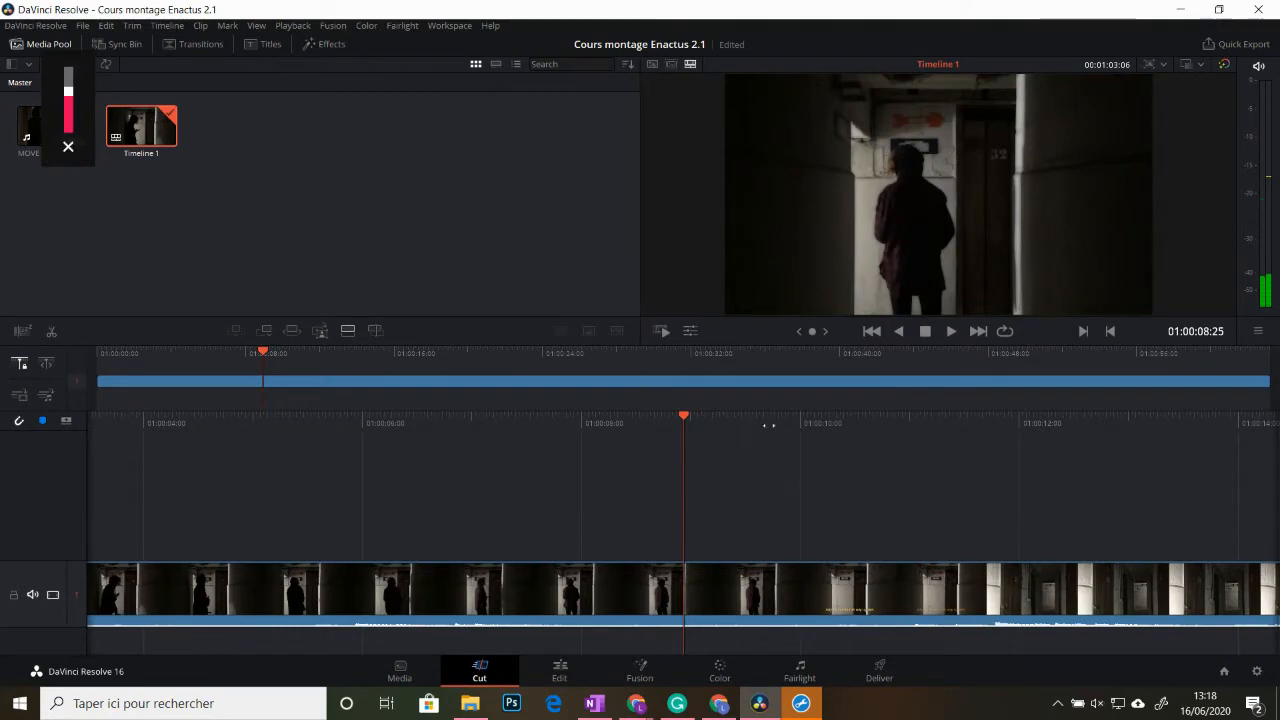
Split the video clip at 01:00:11:08 and delete the part before the cut
scroll(806, 425, down, 2)
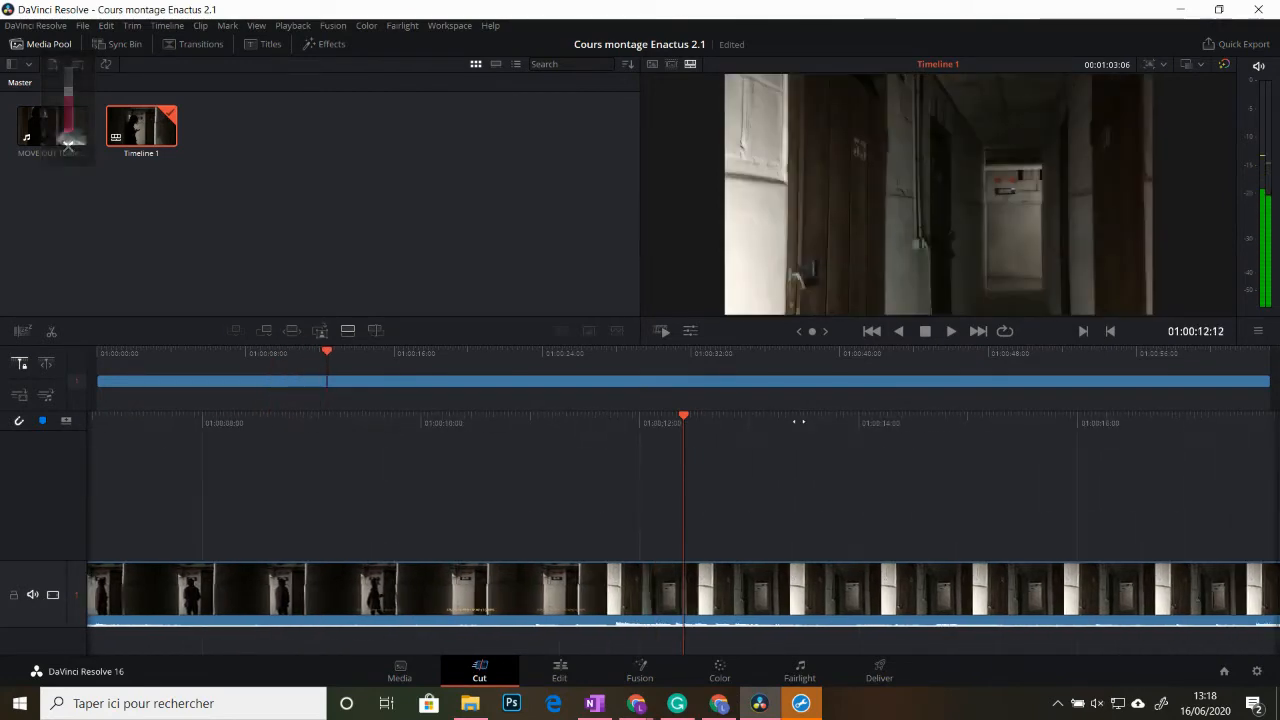
scroll(1000, 464, down, 1)
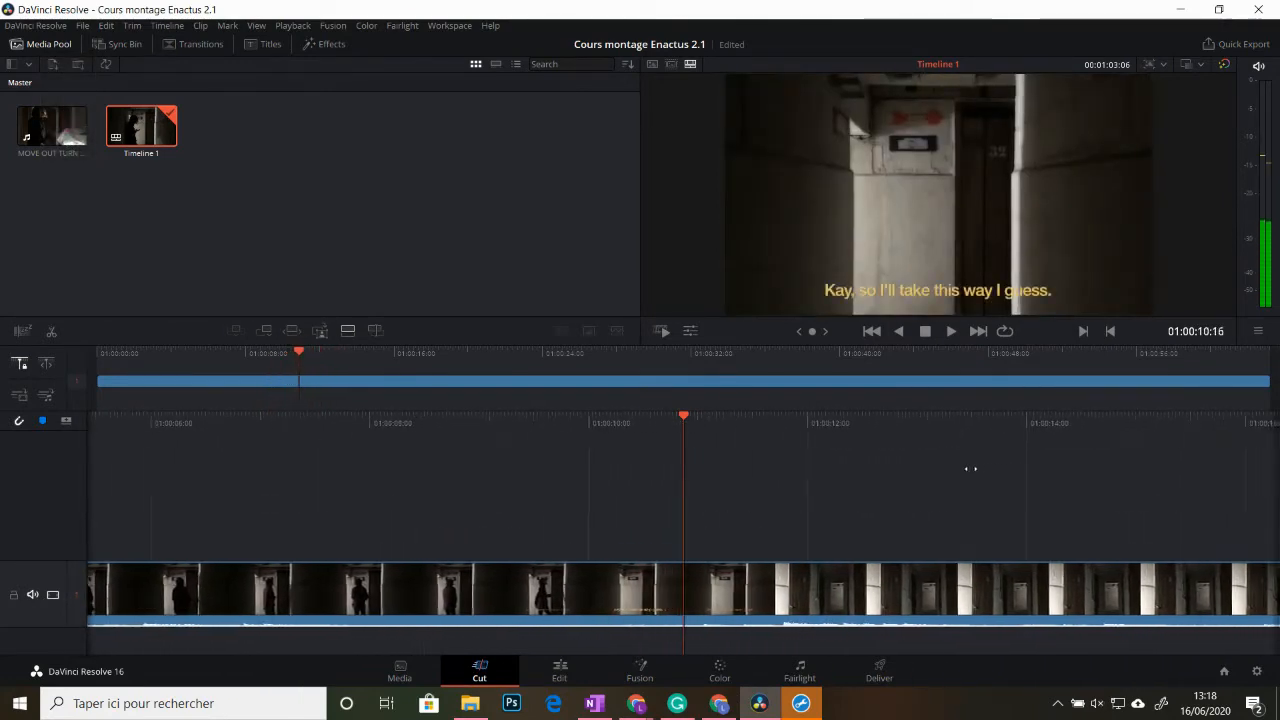
click(680, 595)
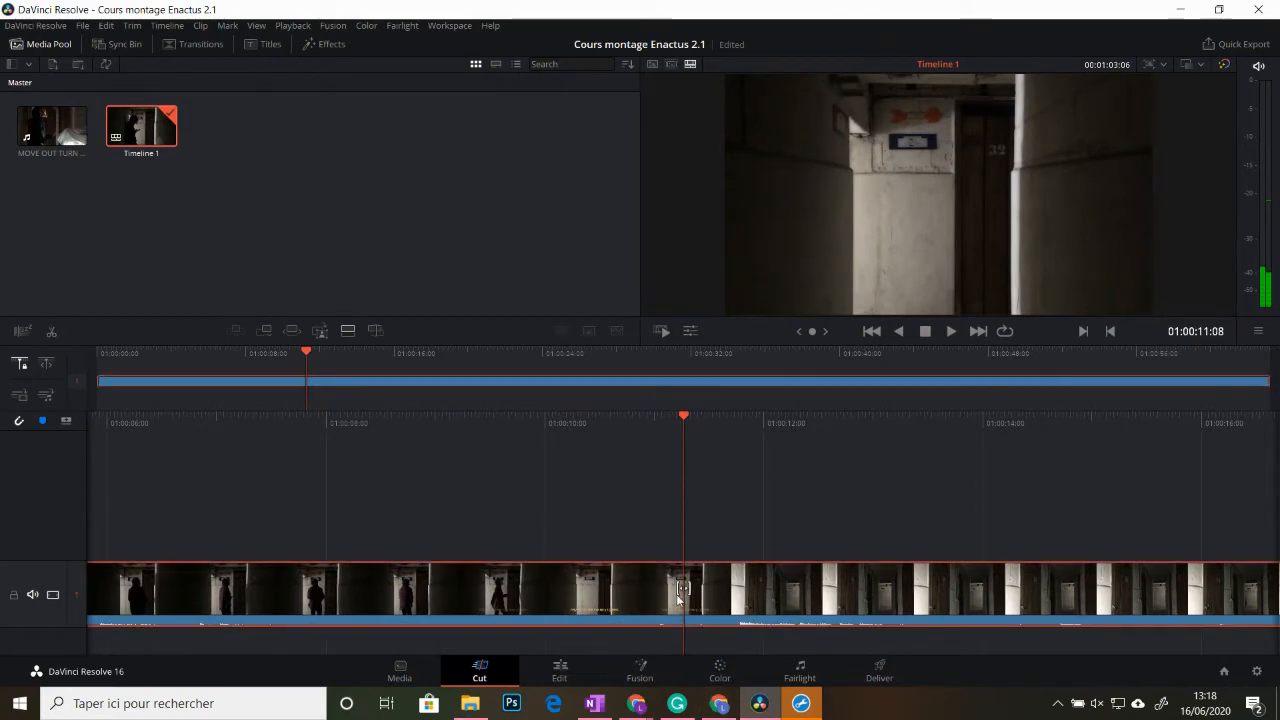
right_click(679, 593)
click(712, 486)
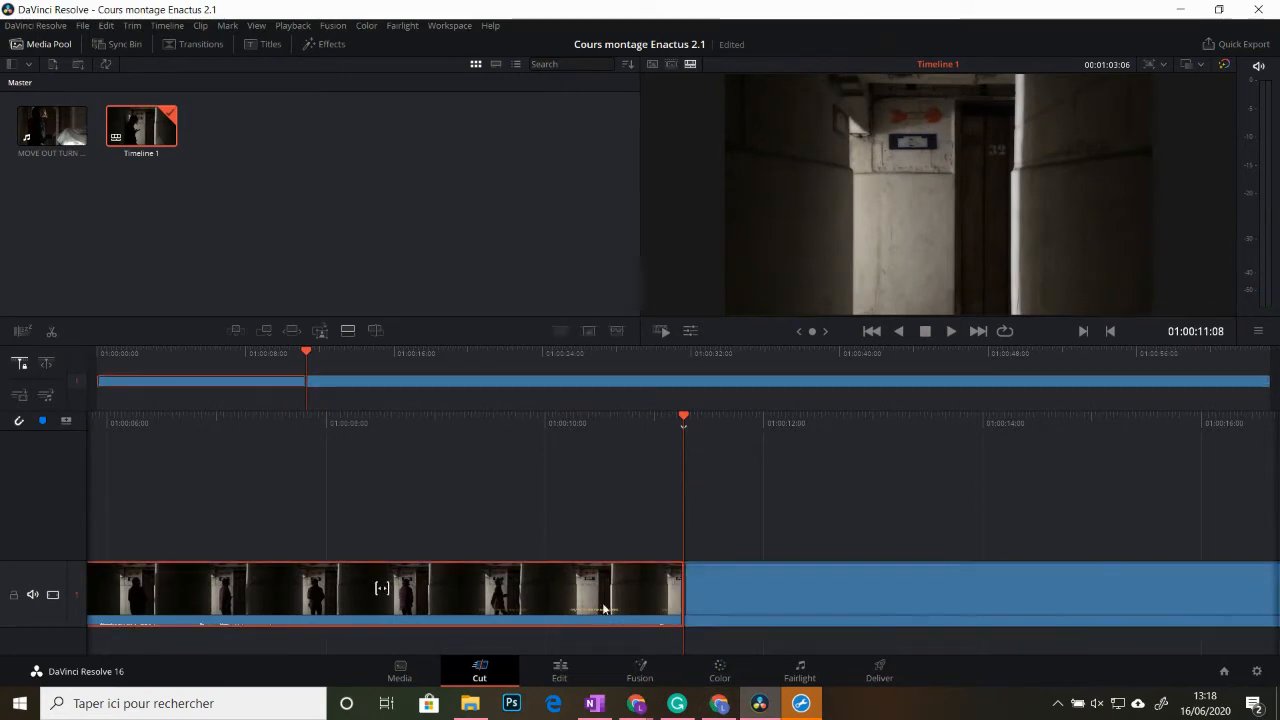
key(Delete)
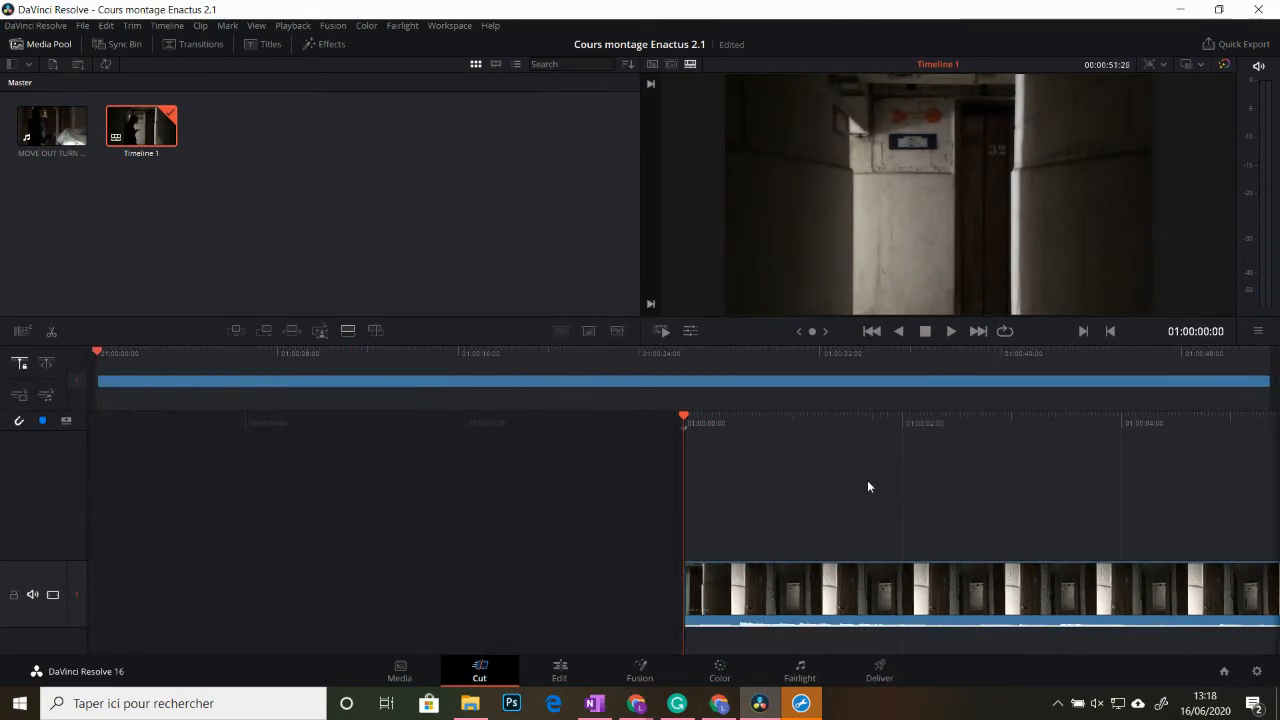
Split the remaining clip at 01:00:18:26, delete the part after the cut and scrub the beginning of the trimmed timeline
key(space)
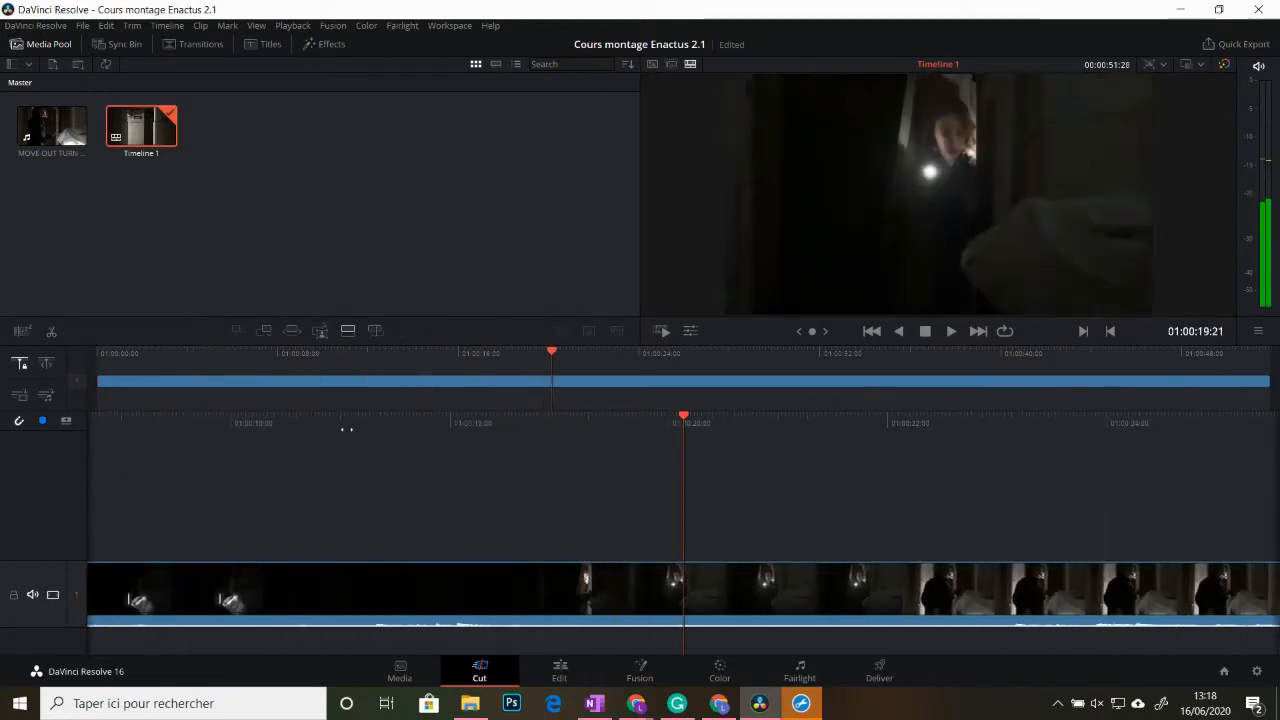
drag(521, 453, 514, 500)
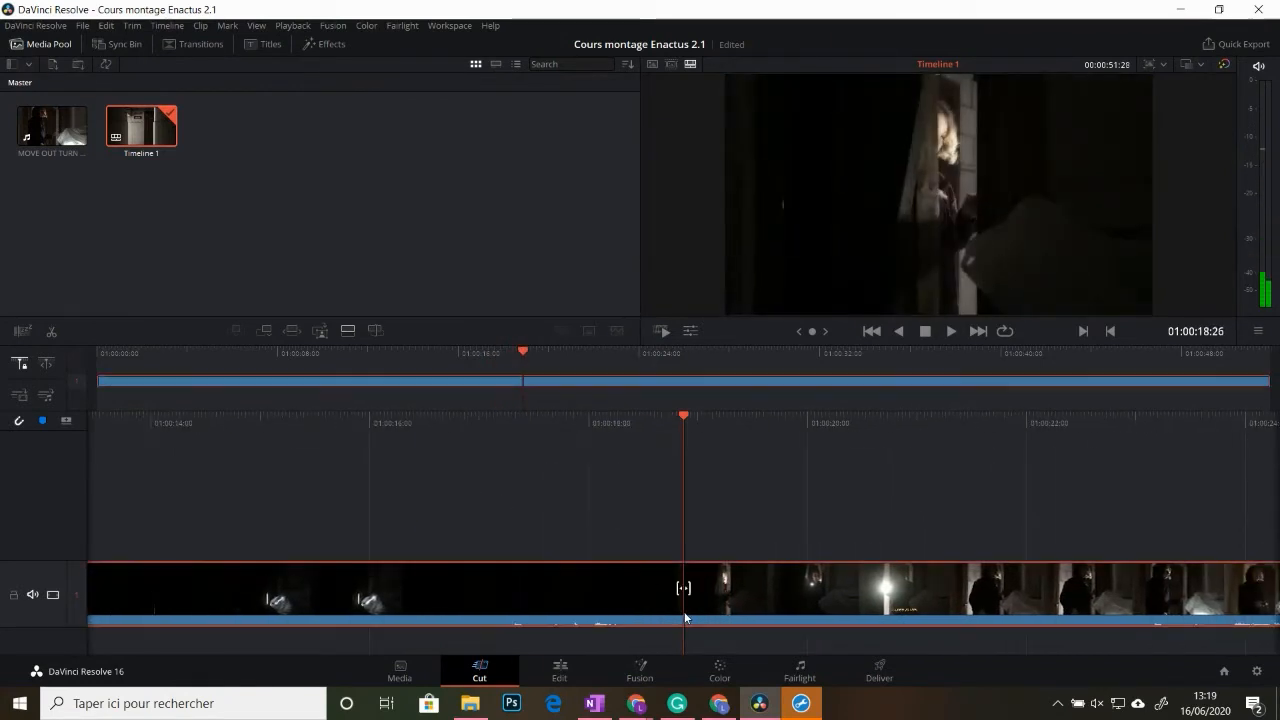
right_click(685, 617)
click(756, 545)
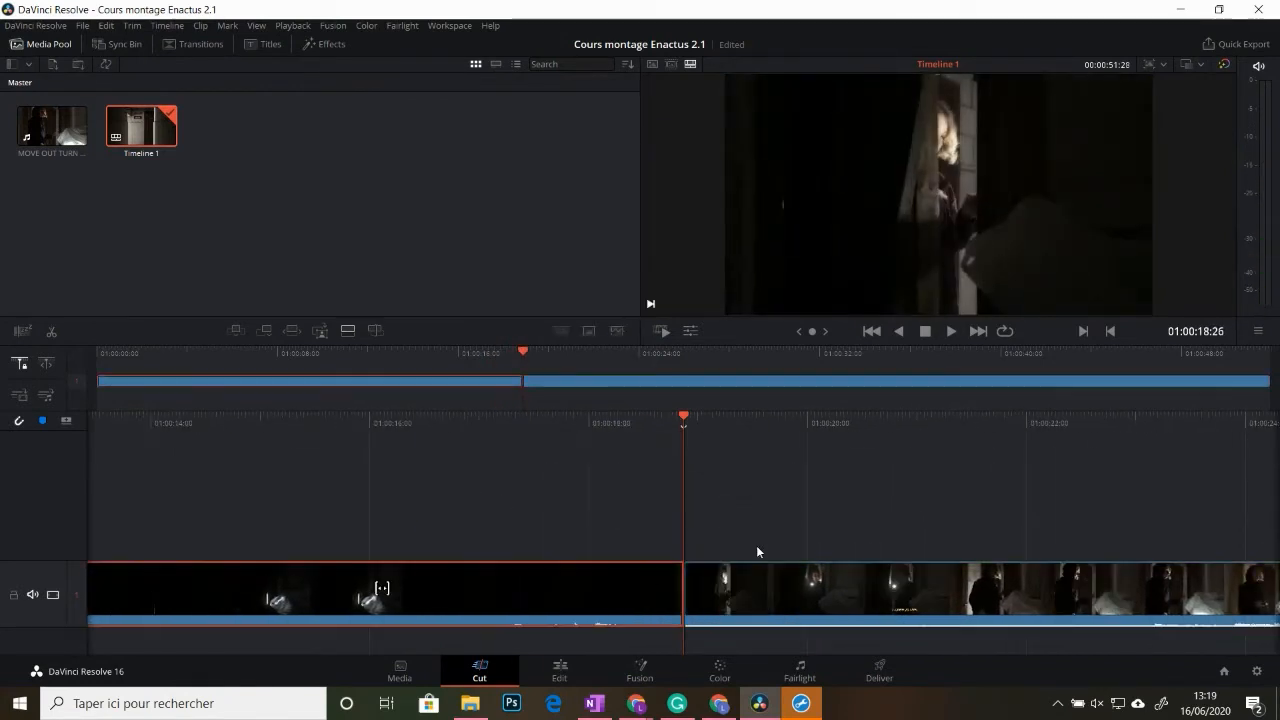
click(808, 600)
key(Delete)
drag(830, 559, 688, 545)
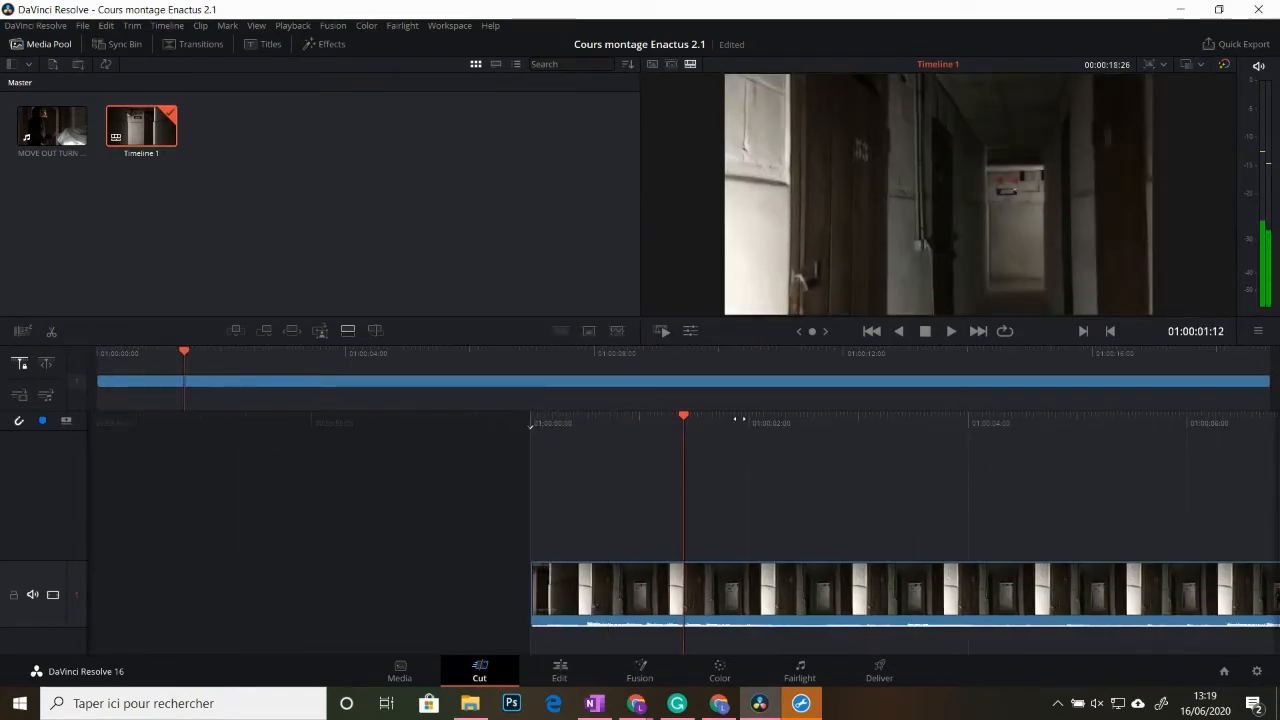
drag(738, 419, 890, 431)
Import the image Enactus Blanc Sans Fond 02.png from Téléchargements into the media pool
click(481, 716)
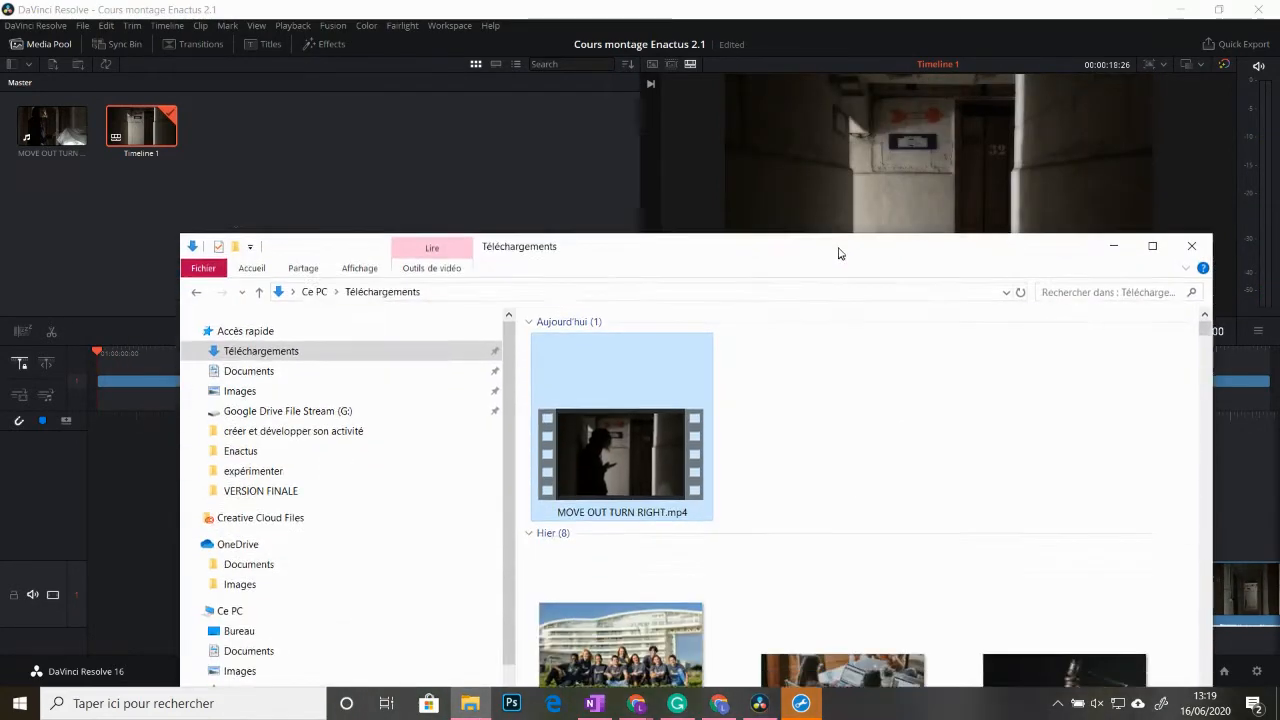
scroll(955, 520, down, 2)
scroll(965, 535, down, 2)
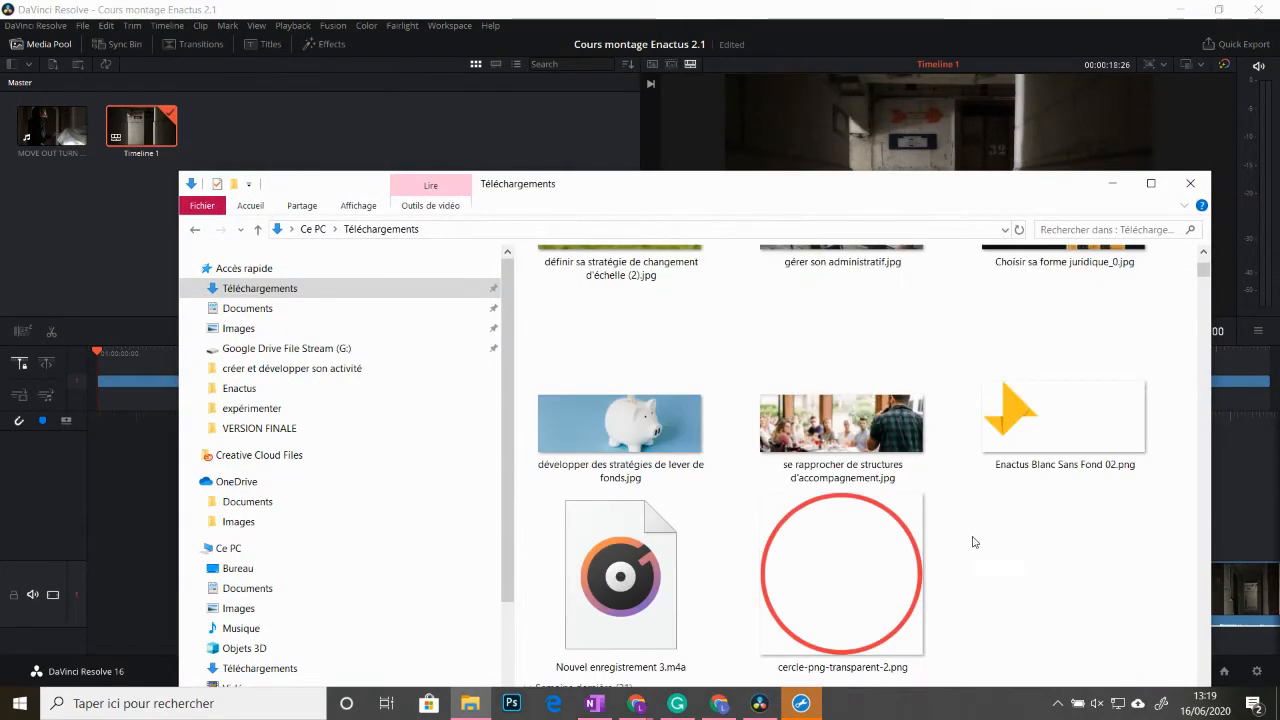
drag(1010, 420, 101, 210)
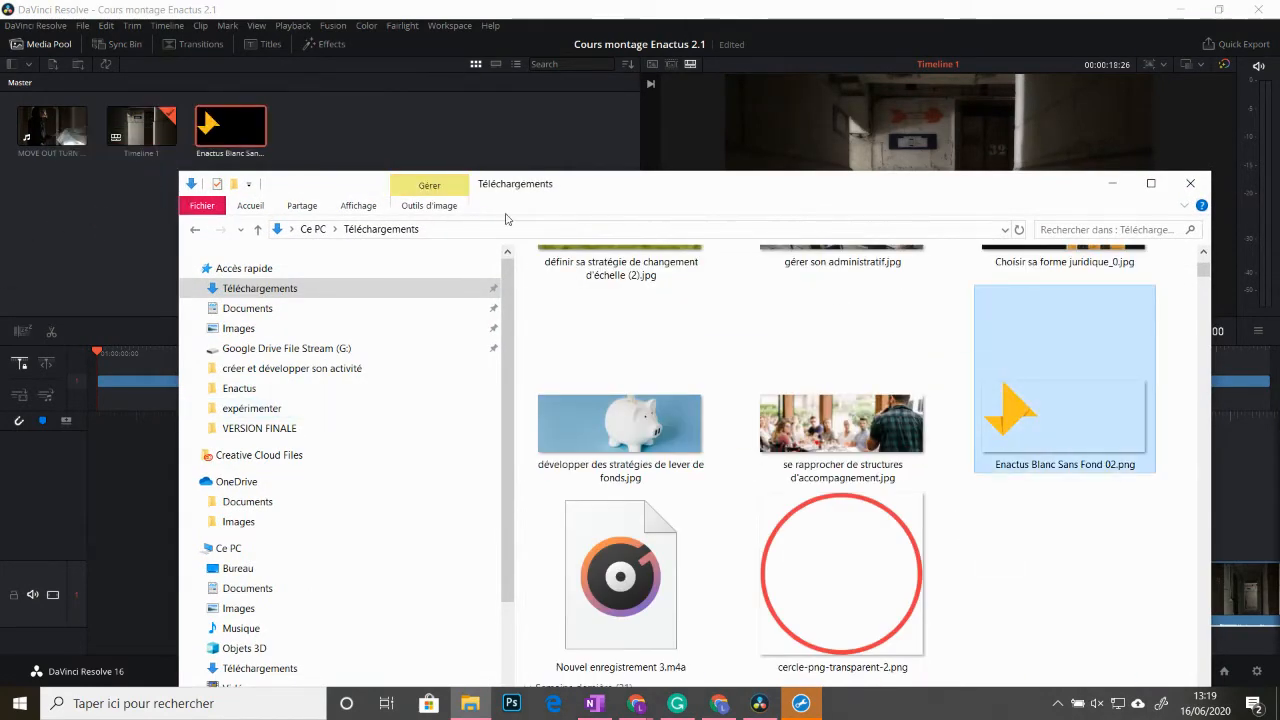
click(1112, 183)
Place the Enactus Blanc Sans Fond 02 image on a second track above the video, shortly after its start, and preview the overlay
drag(250, 142, 731, 507)
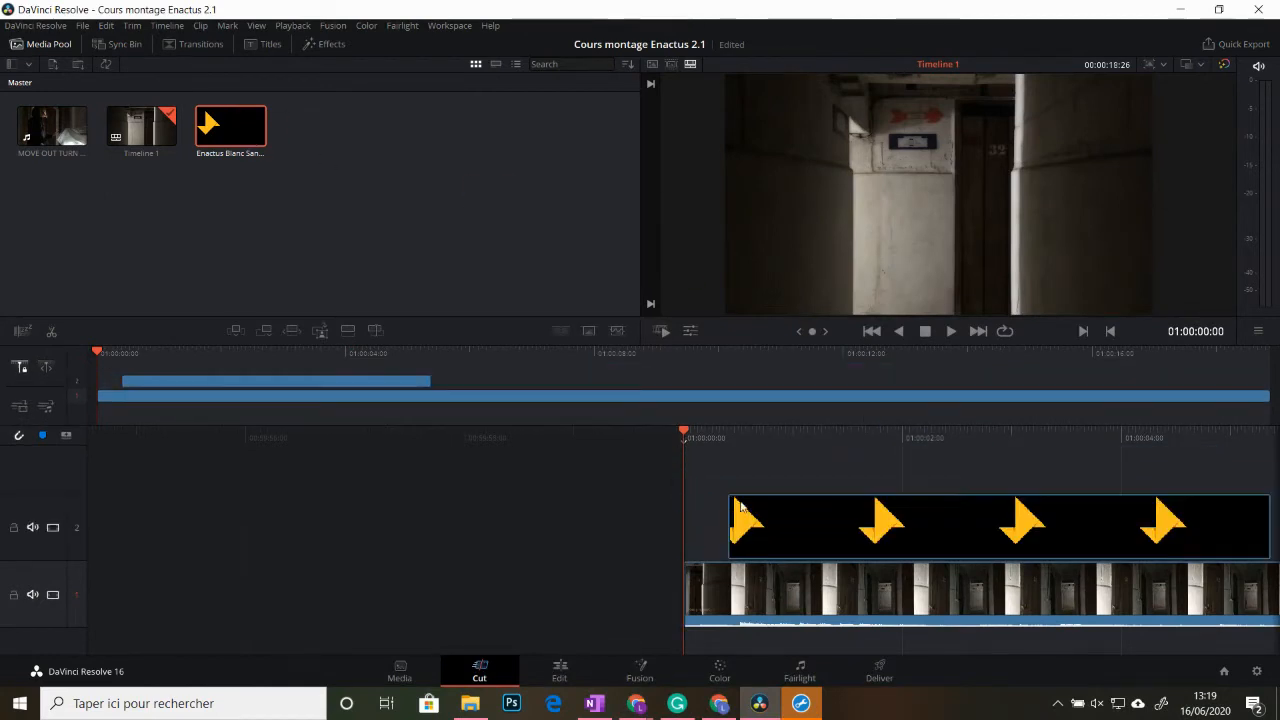
key(space)
key(space)
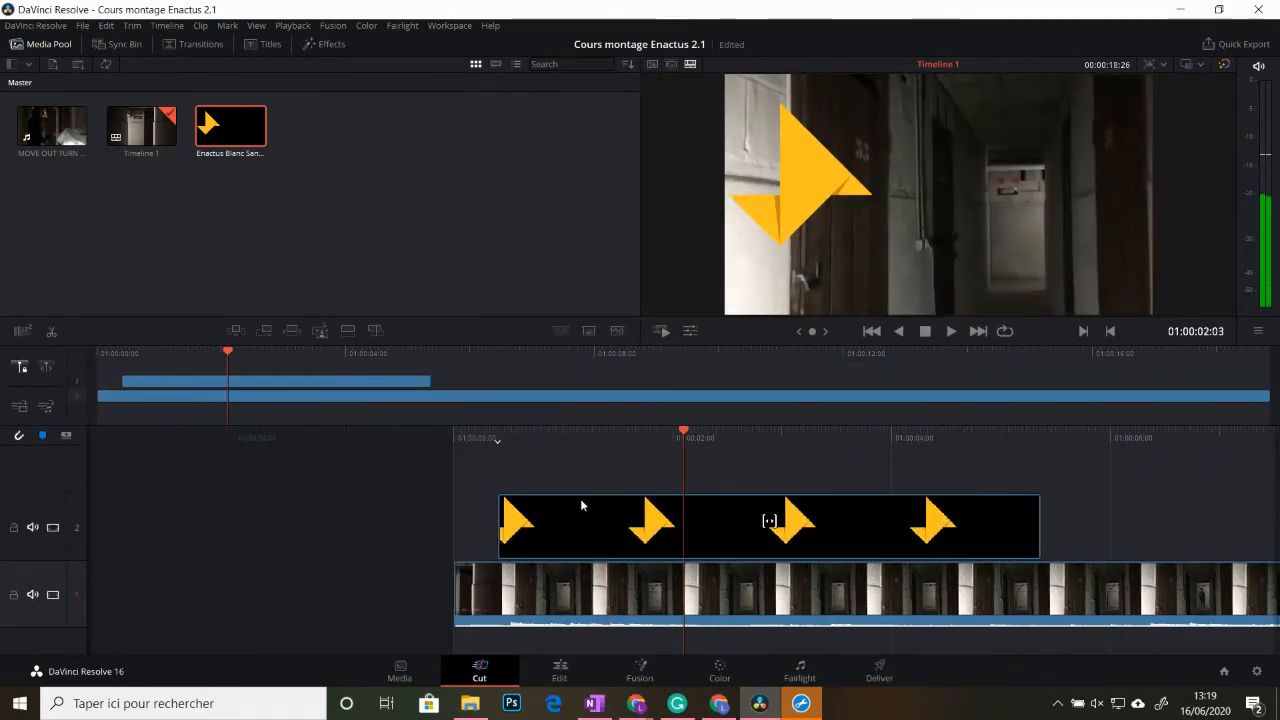
Delete the Enactus image clip from track 2 of the timeline
drag(648, 537, 972, 523)
key(Delete)
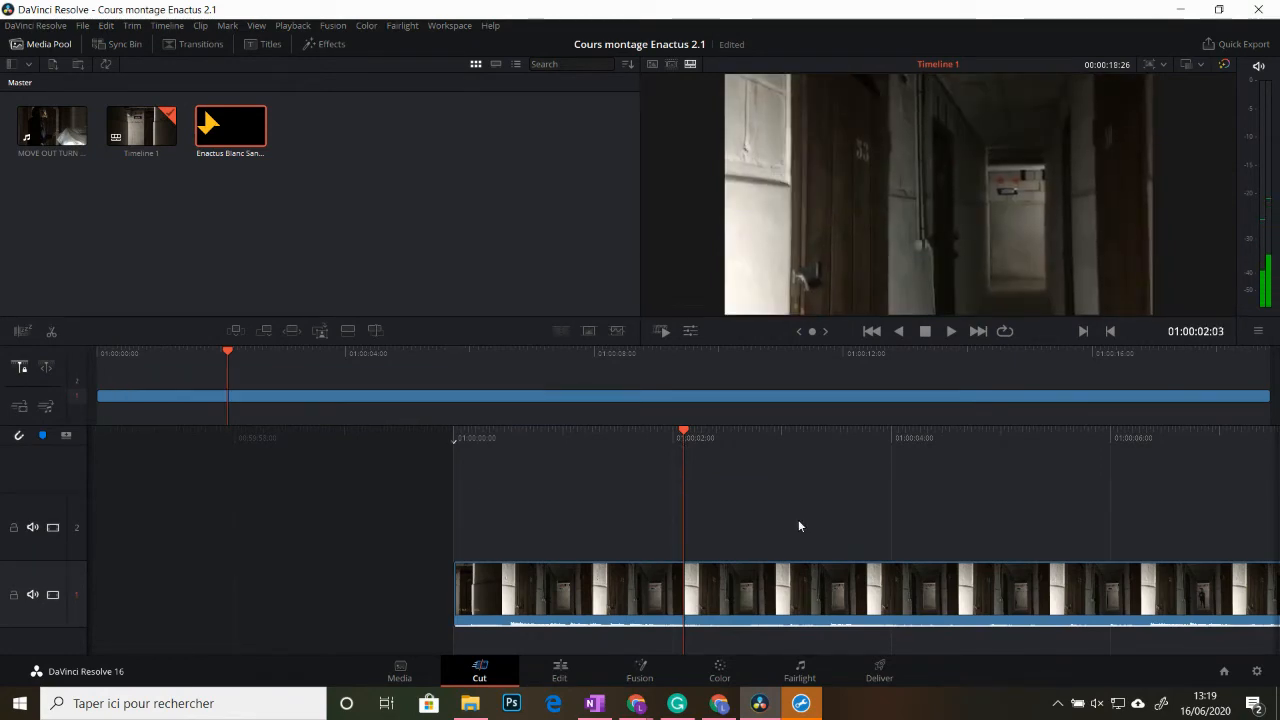
Try adding a new track above track 2 of the timeline, and undo the addition
right_click(49, 486)
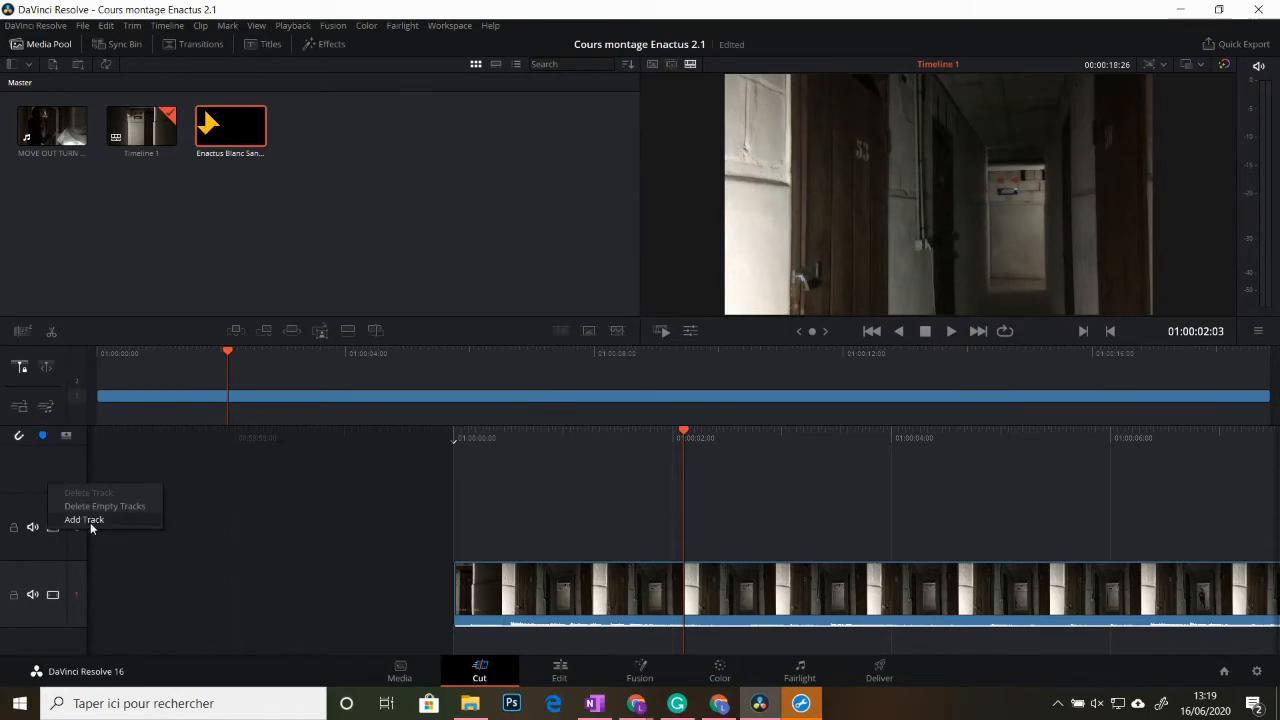
click(46, 489)
right_click(41, 483)
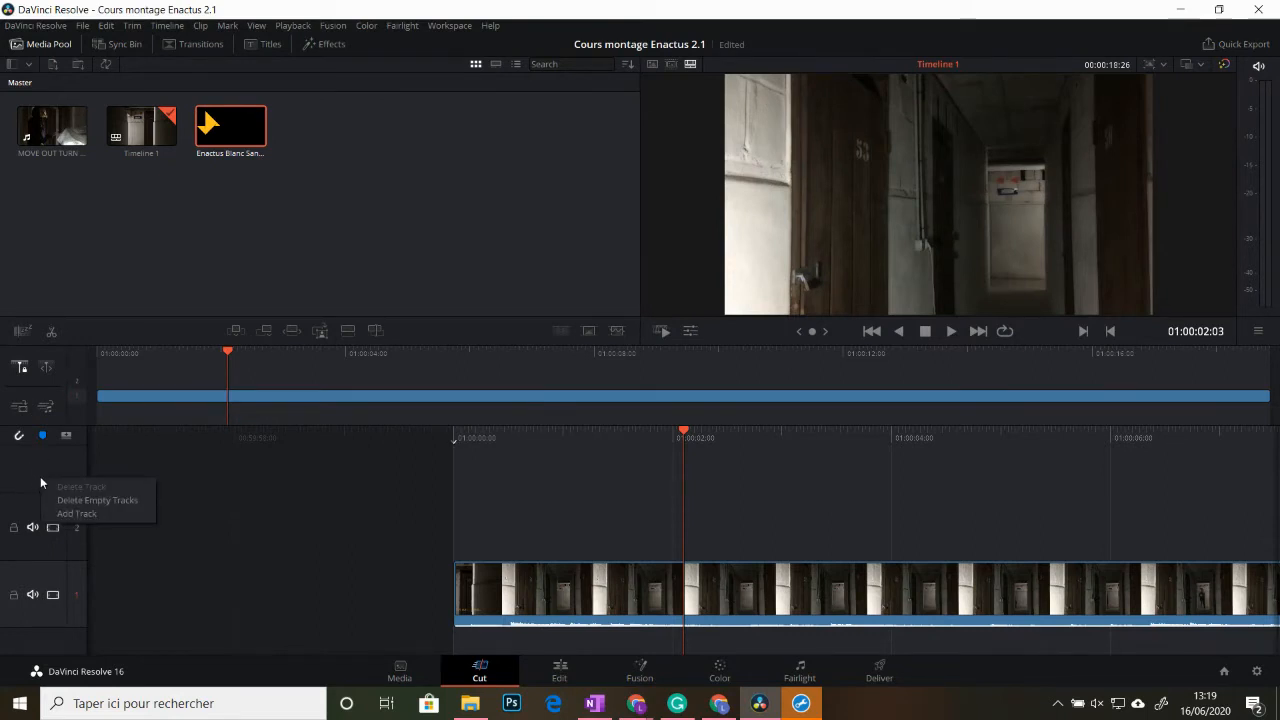
click(93, 518)
key(ctrl+z)
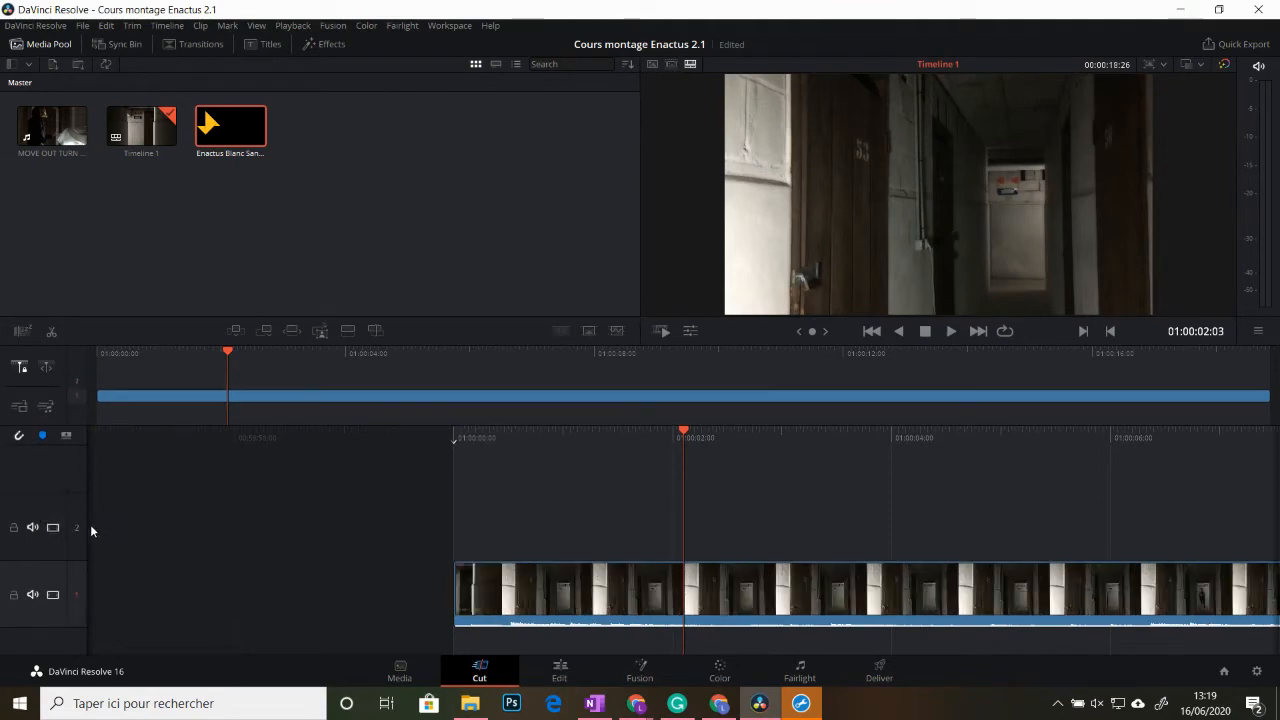
Delete the empty tracks from the timeline and switch to the Edit page
right_click(38, 543)
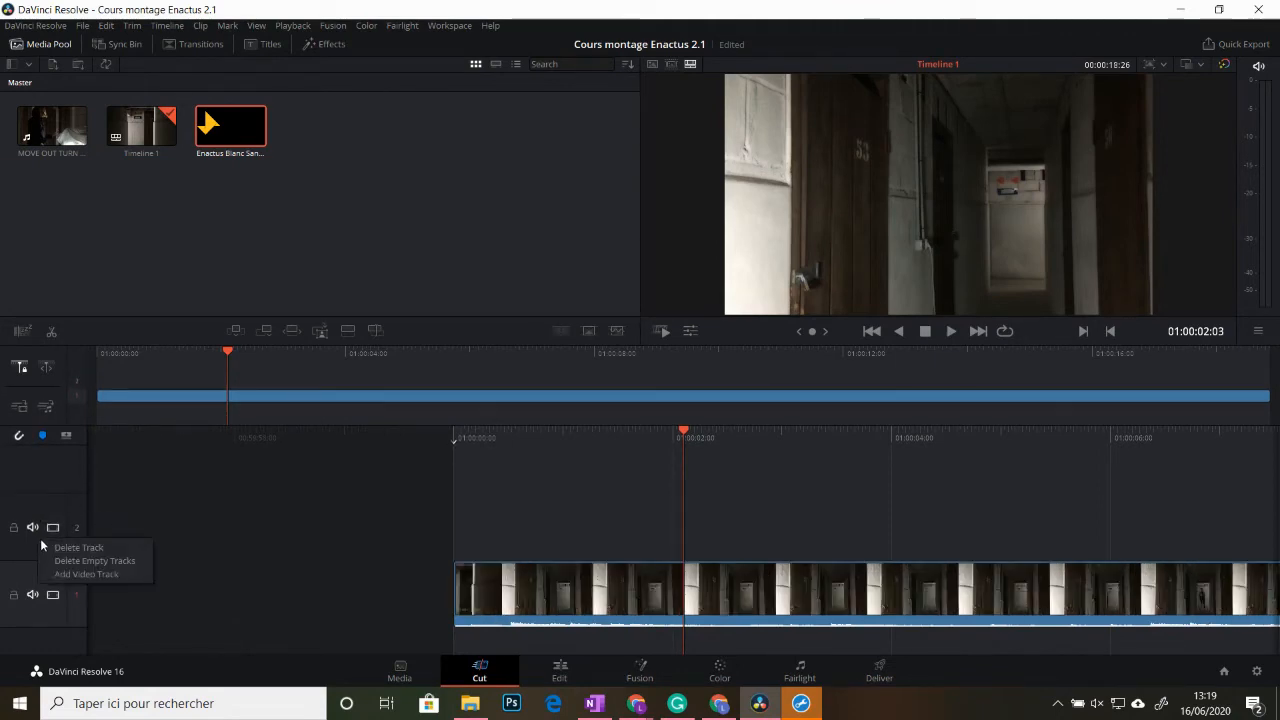
click(110, 563)
click(563, 676)
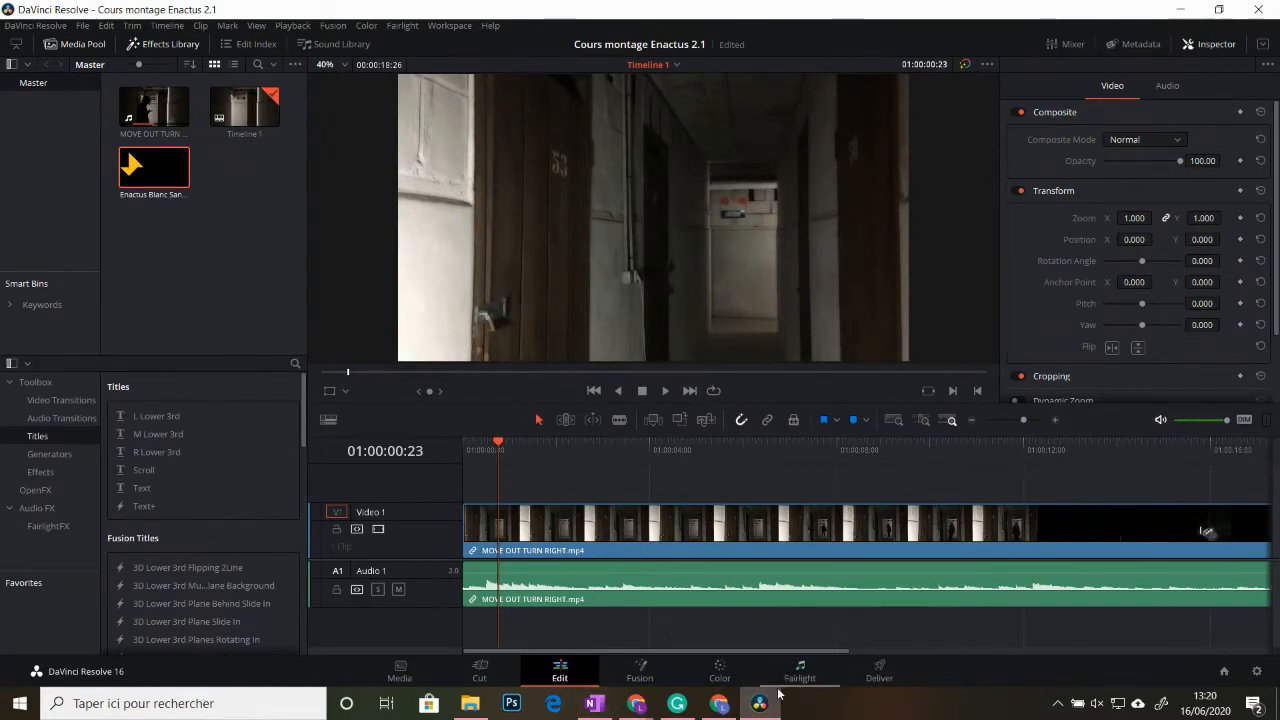
Unlink the video and audio of the MOVE OUT TURN RIGHT.mp4 clip and return the playhead to the timeline start
click(534, 540)
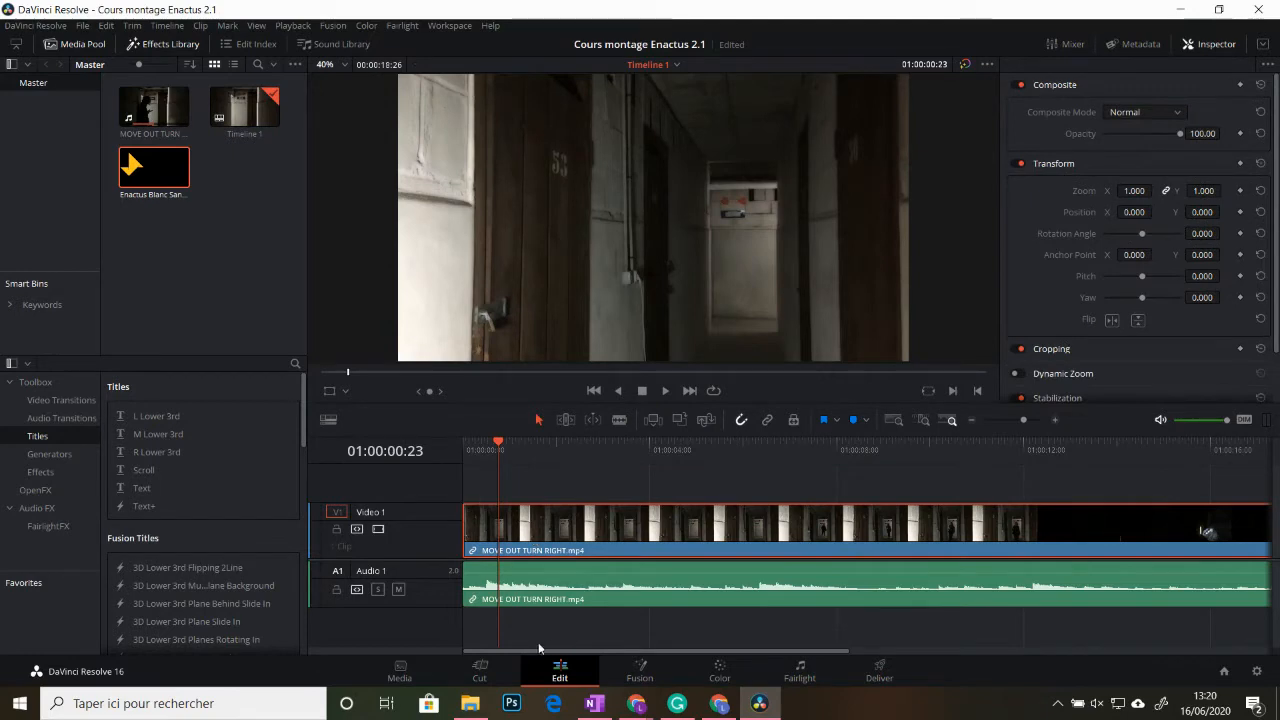
right_click(524, 528)
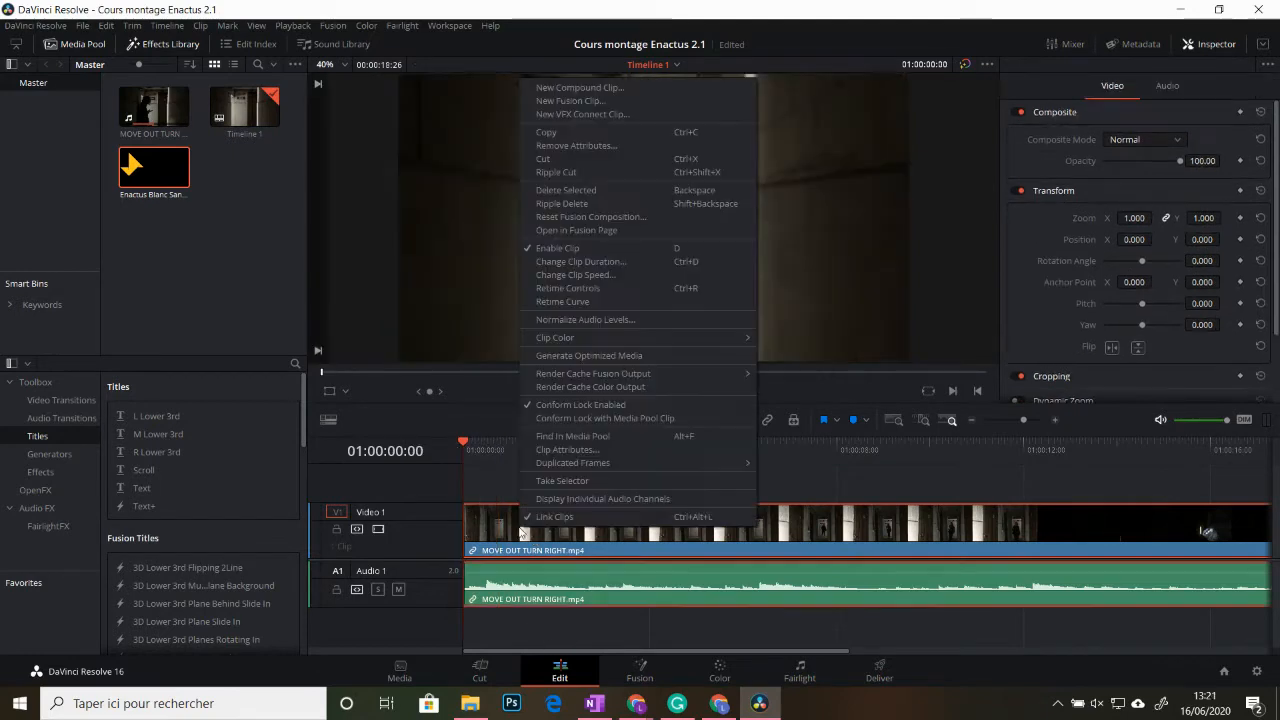
click(556, 517)
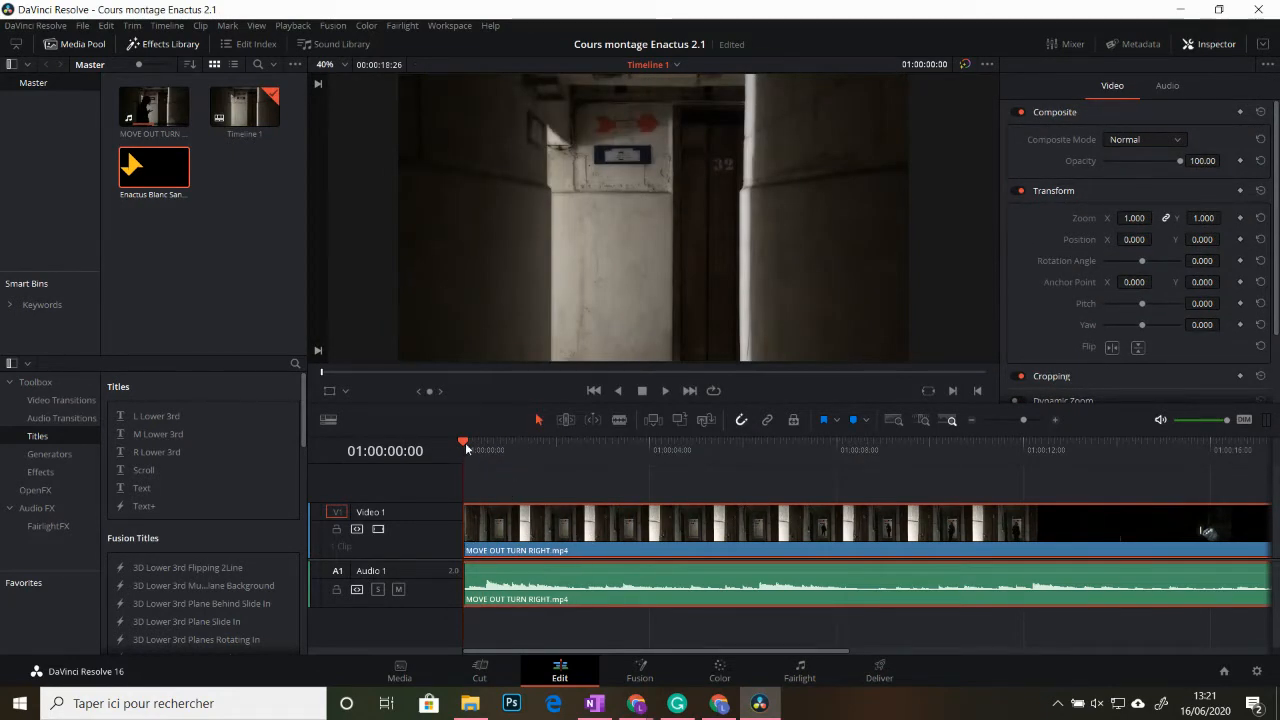
drag(462, 441, 243, 550)
key(Home)
Examine the Video Transitions, Audio Transitions and Effects categories, and select the audio and video clips to inspect their separate properties
click(56, 398)
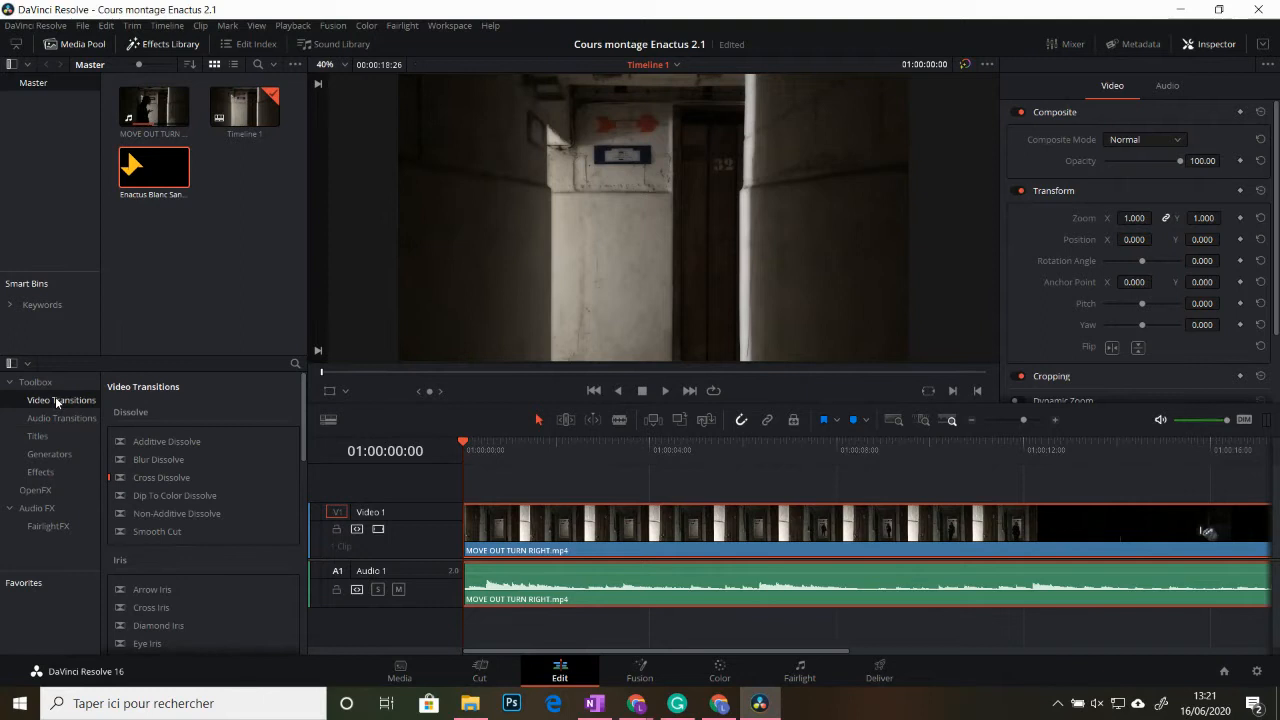
click(62, 418)
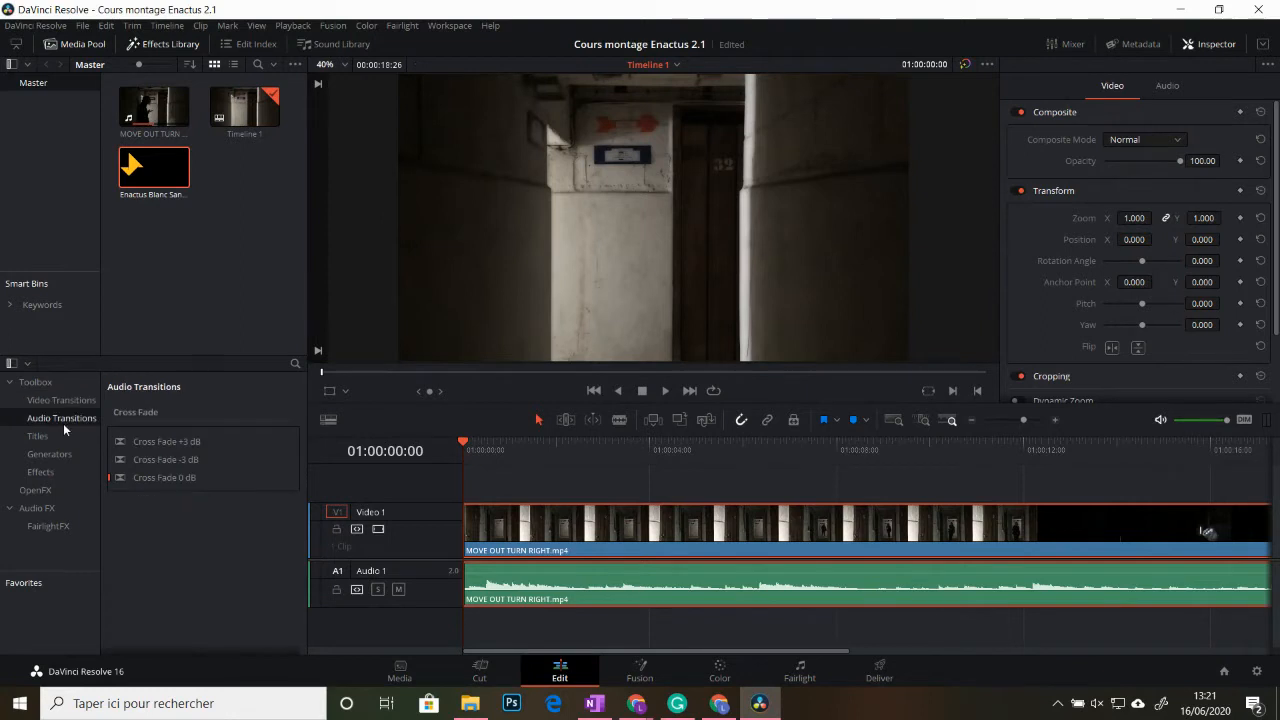
click(816, 578)
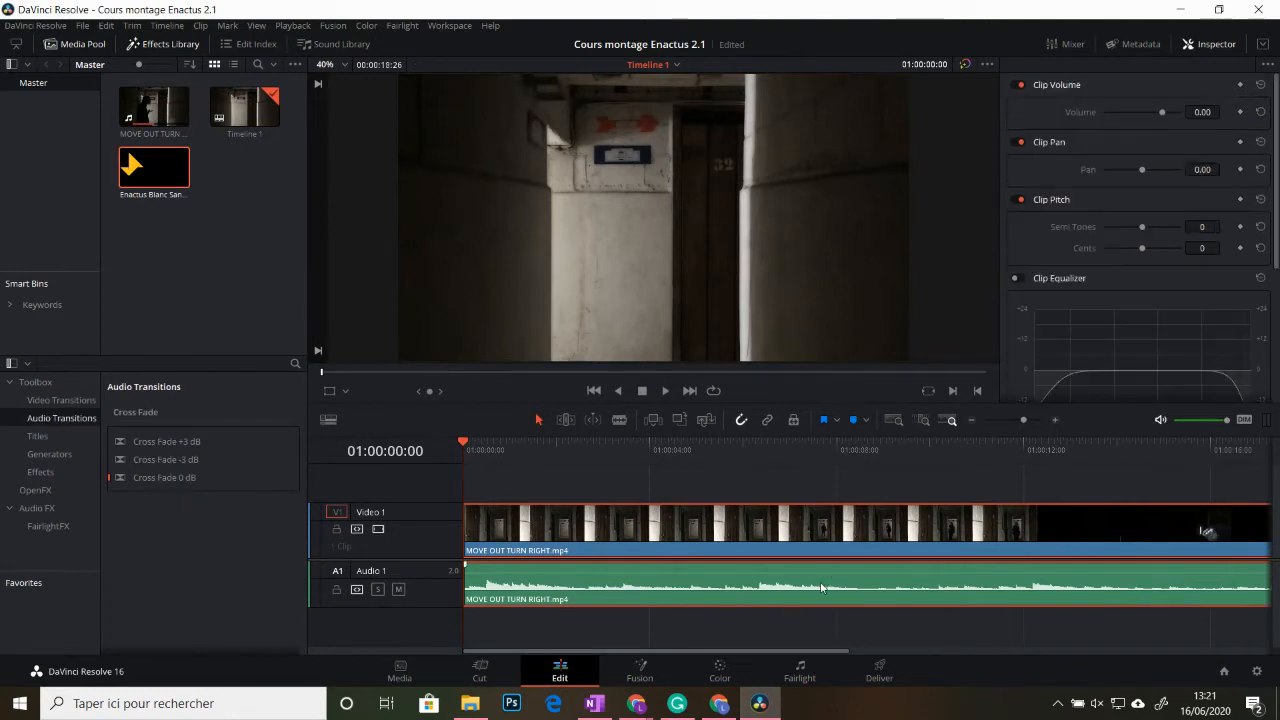
click(605, 530)
click(630, 481)
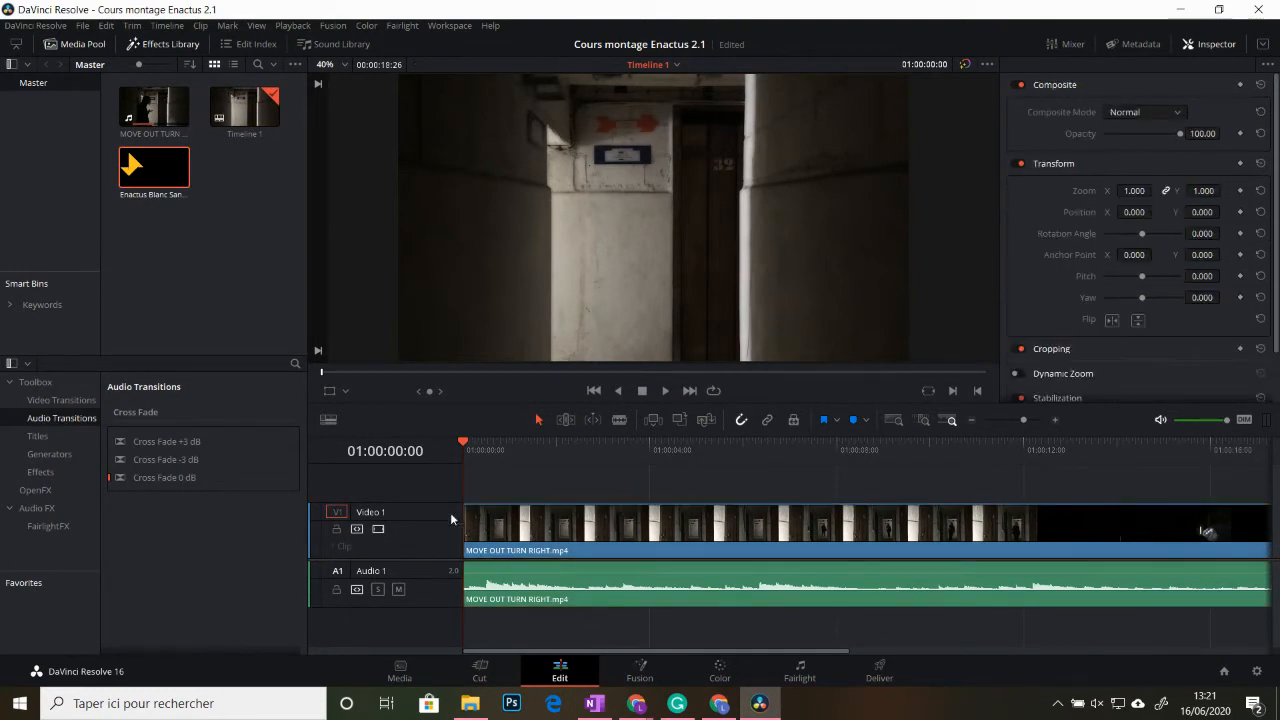
drag(462, 447, 1, 550)
click(41, 472)
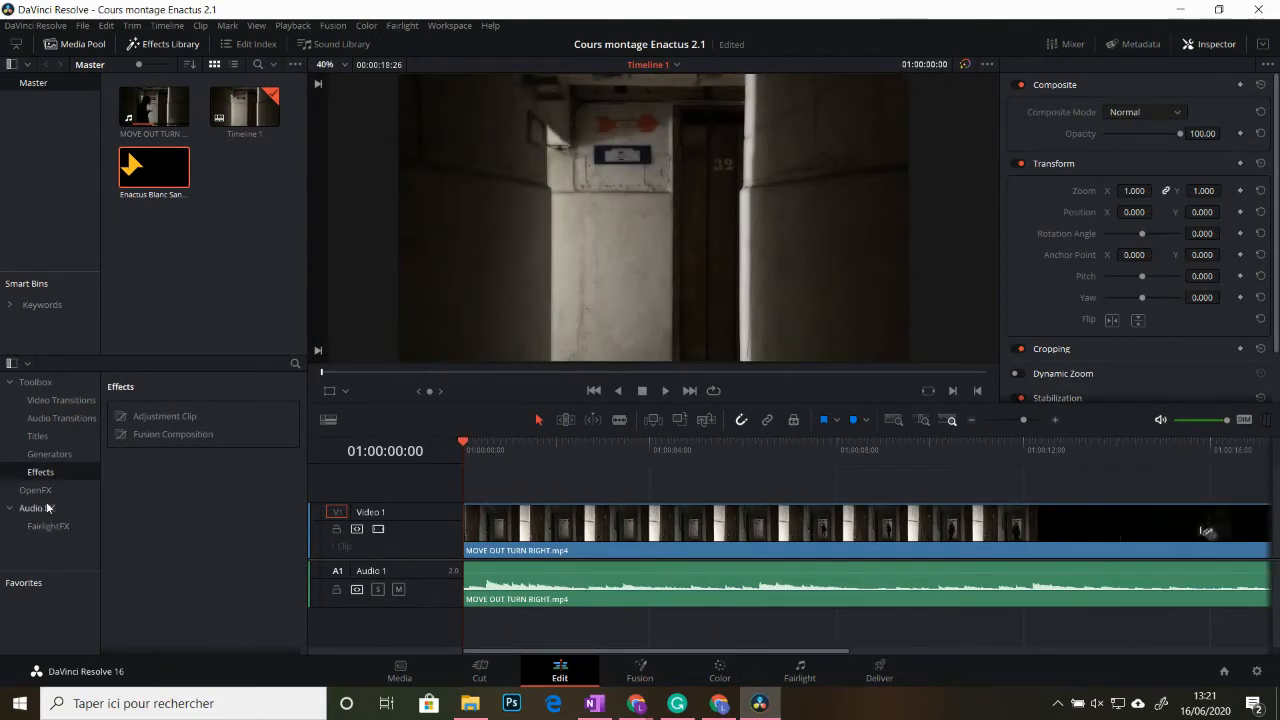
Add a subtitle track above Video 1 and place a Subtitle title on it at the start of the timeline
click(64, 438)
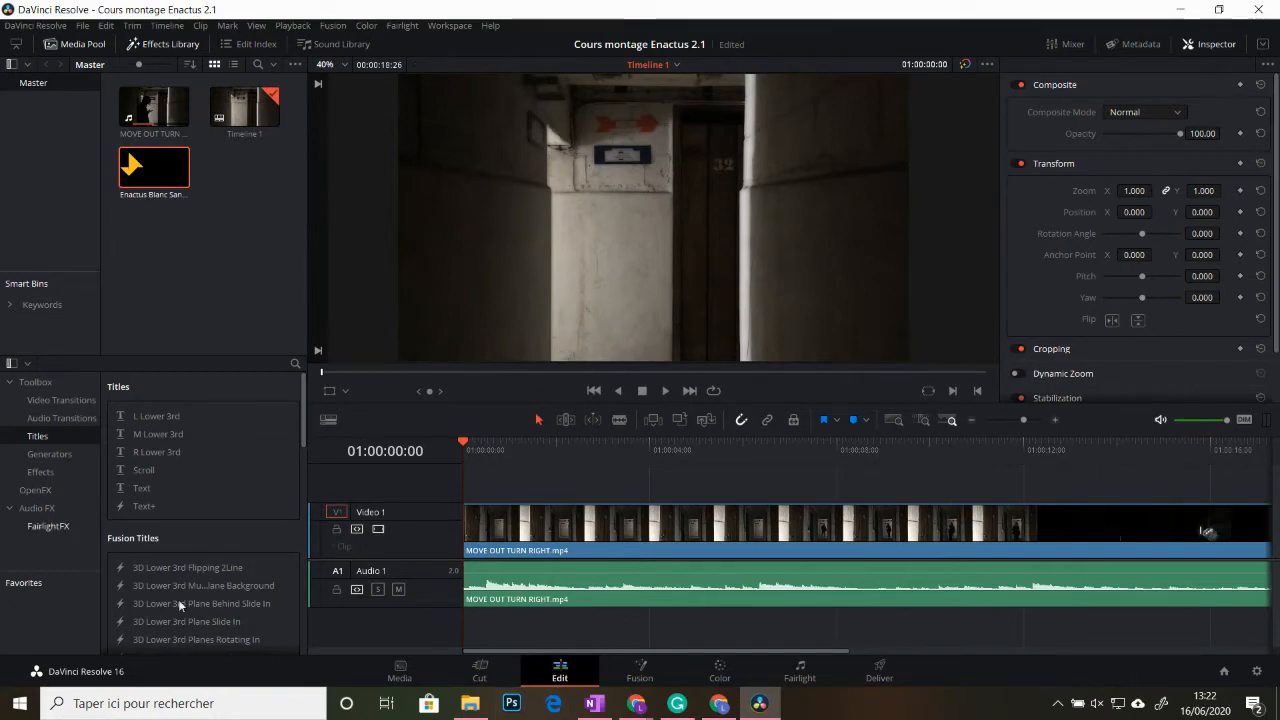
right_click(435, 492)
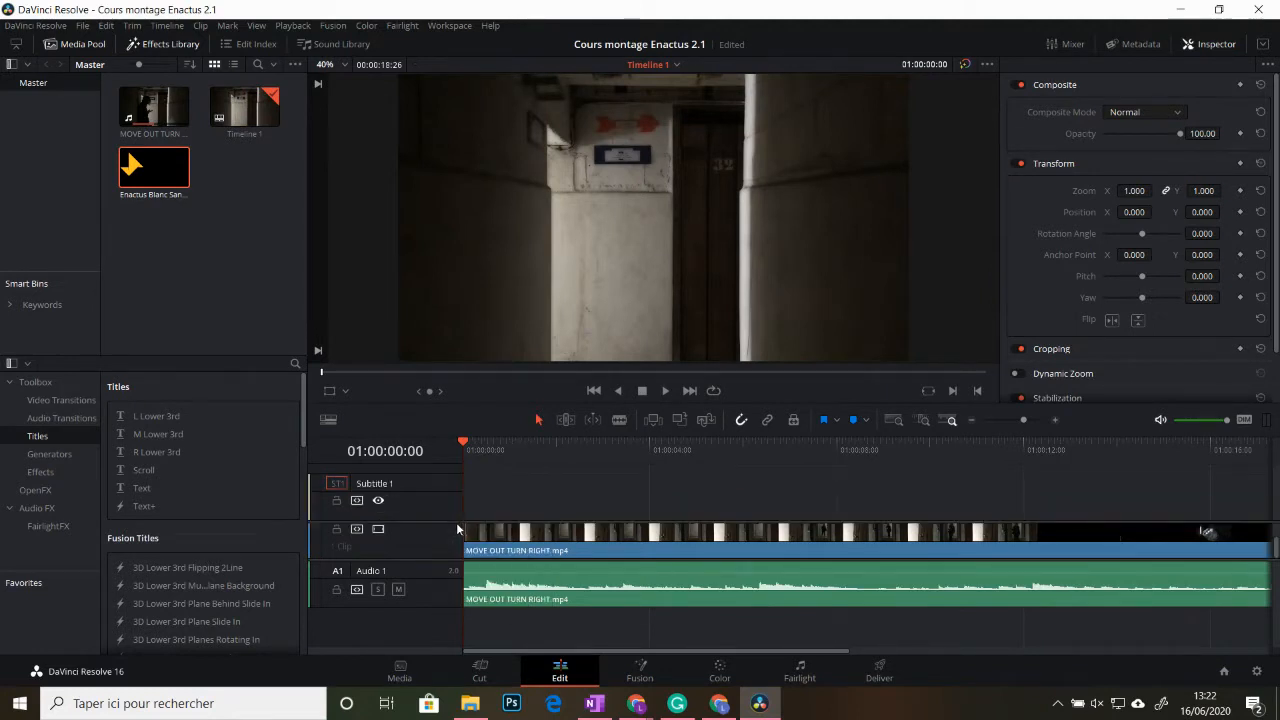
scroll(179, 472, down, 15)
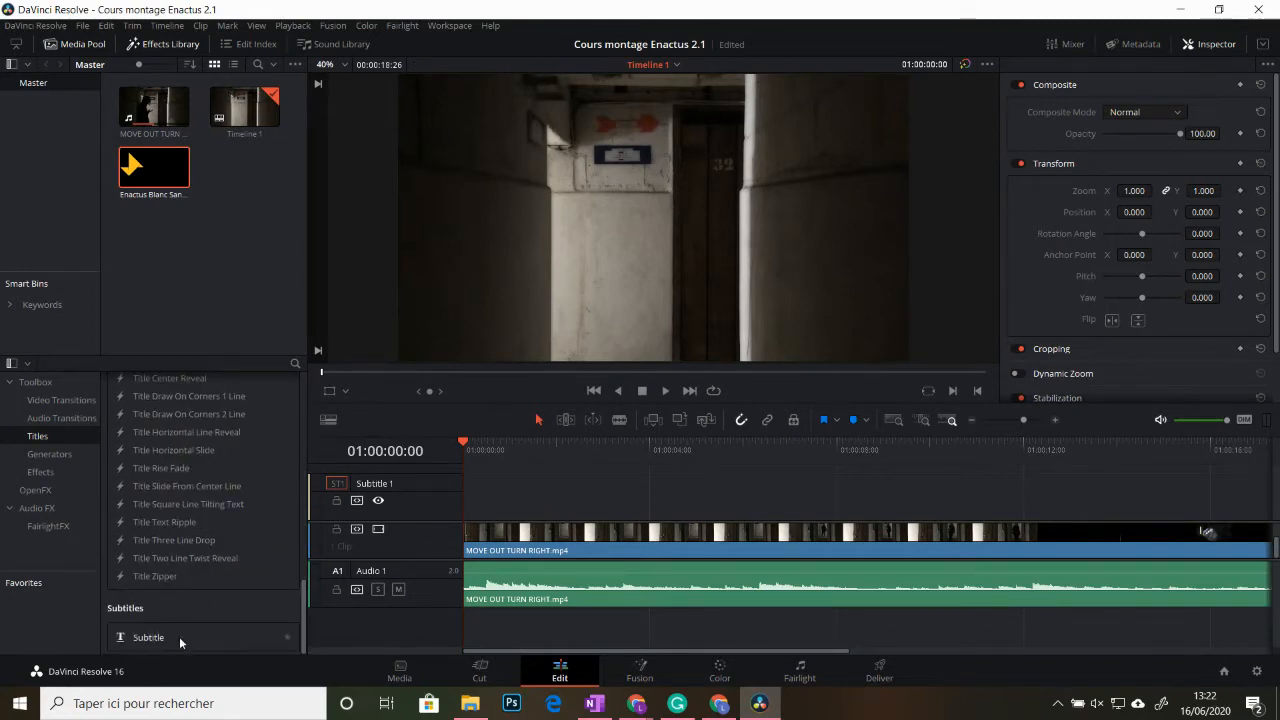
drag(176, 638, 462, 490)
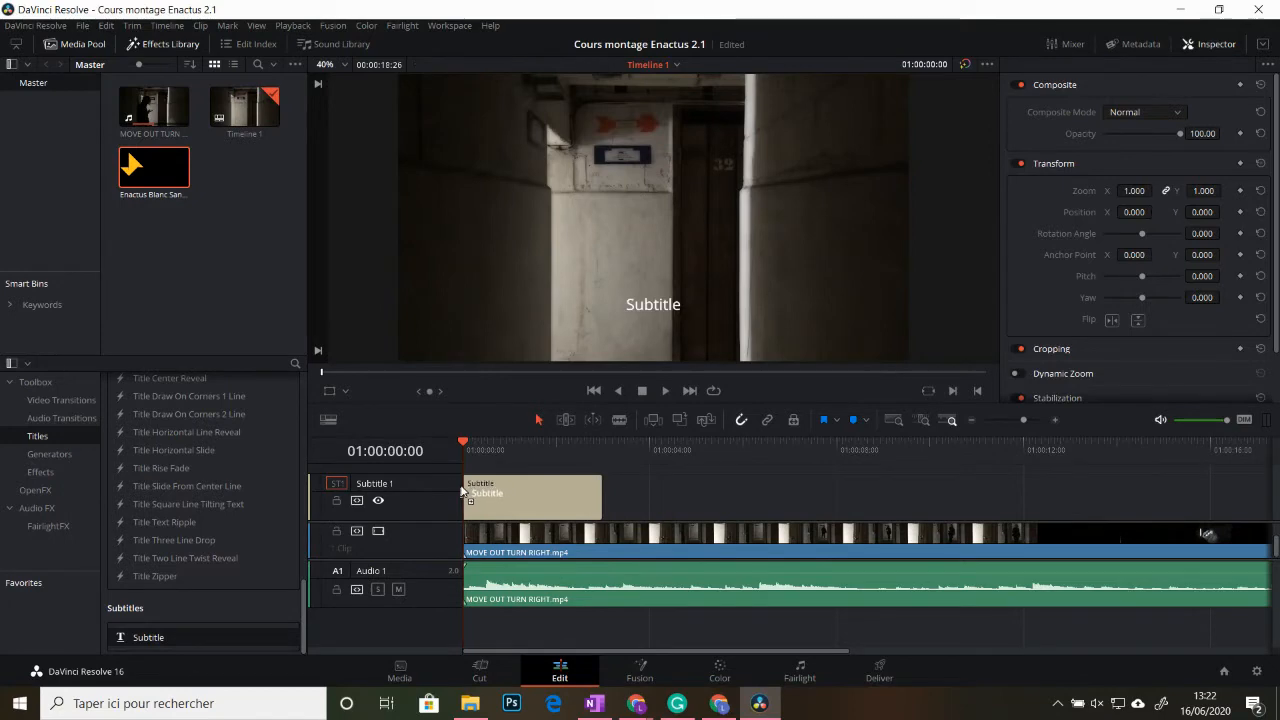
click(463, 490)
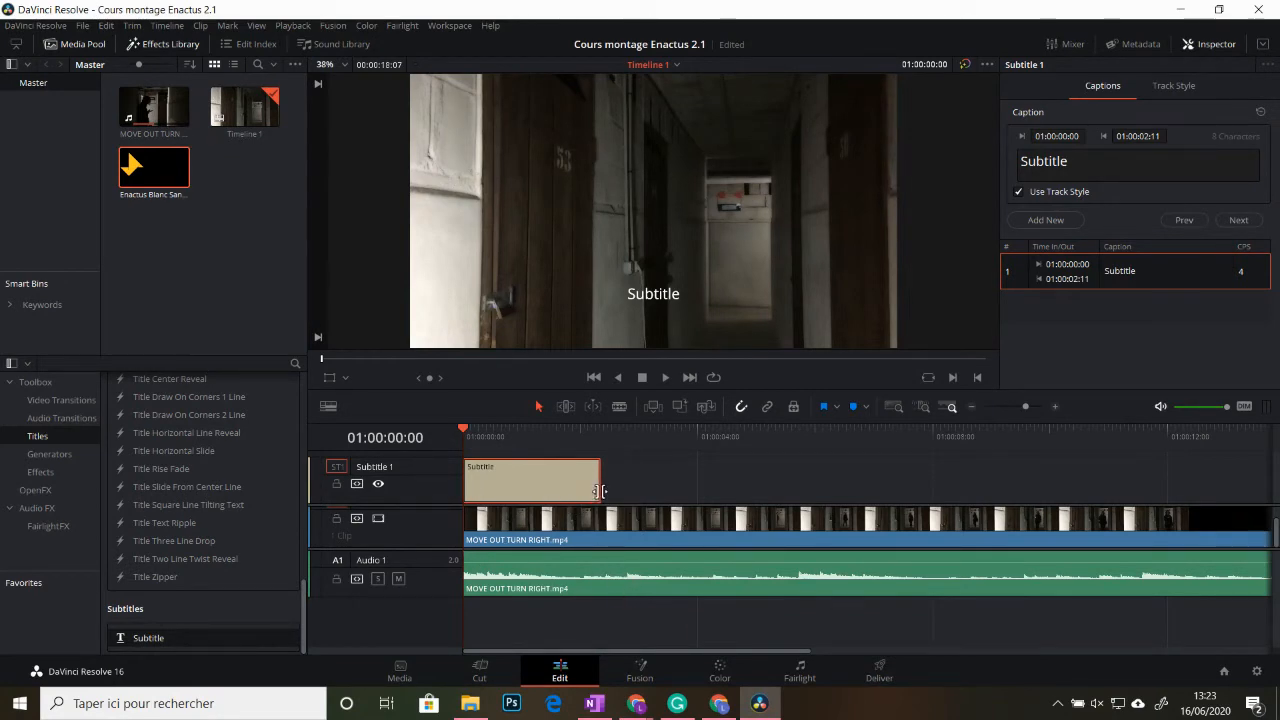
Play through the subtitle against the video and extend the subtitle's end to 01:00:03:00
key(space)
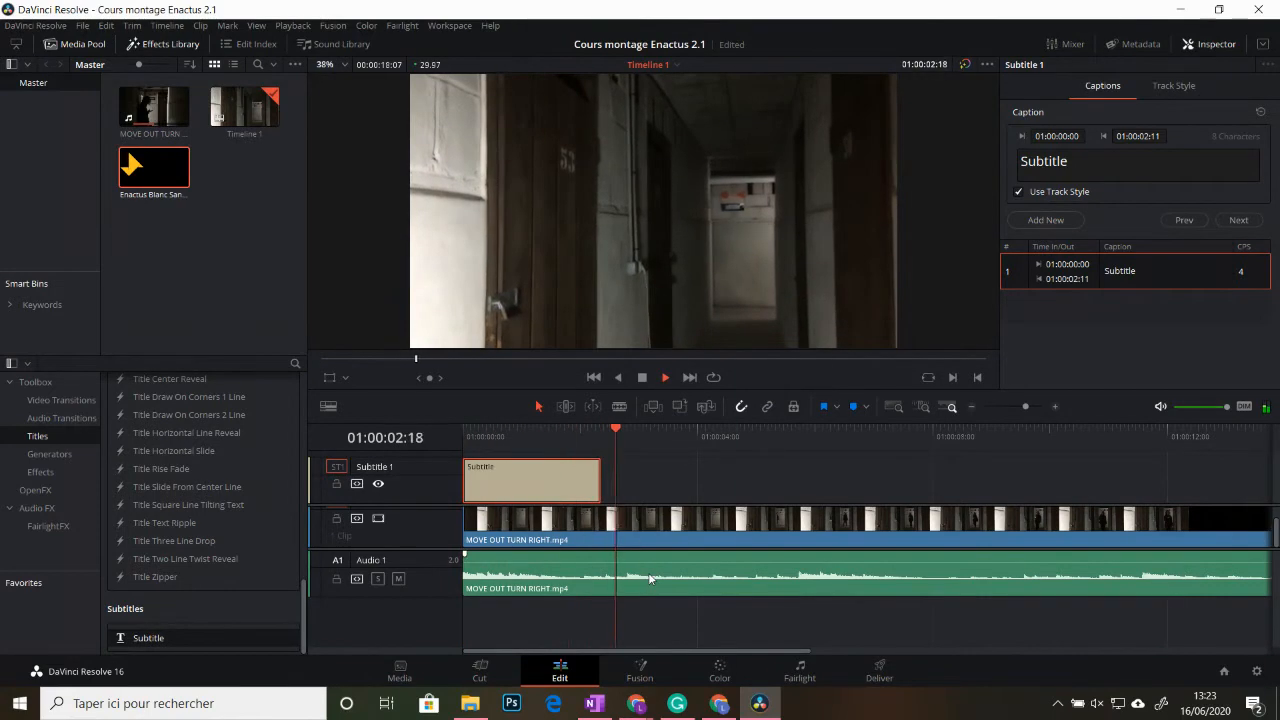
key(space)
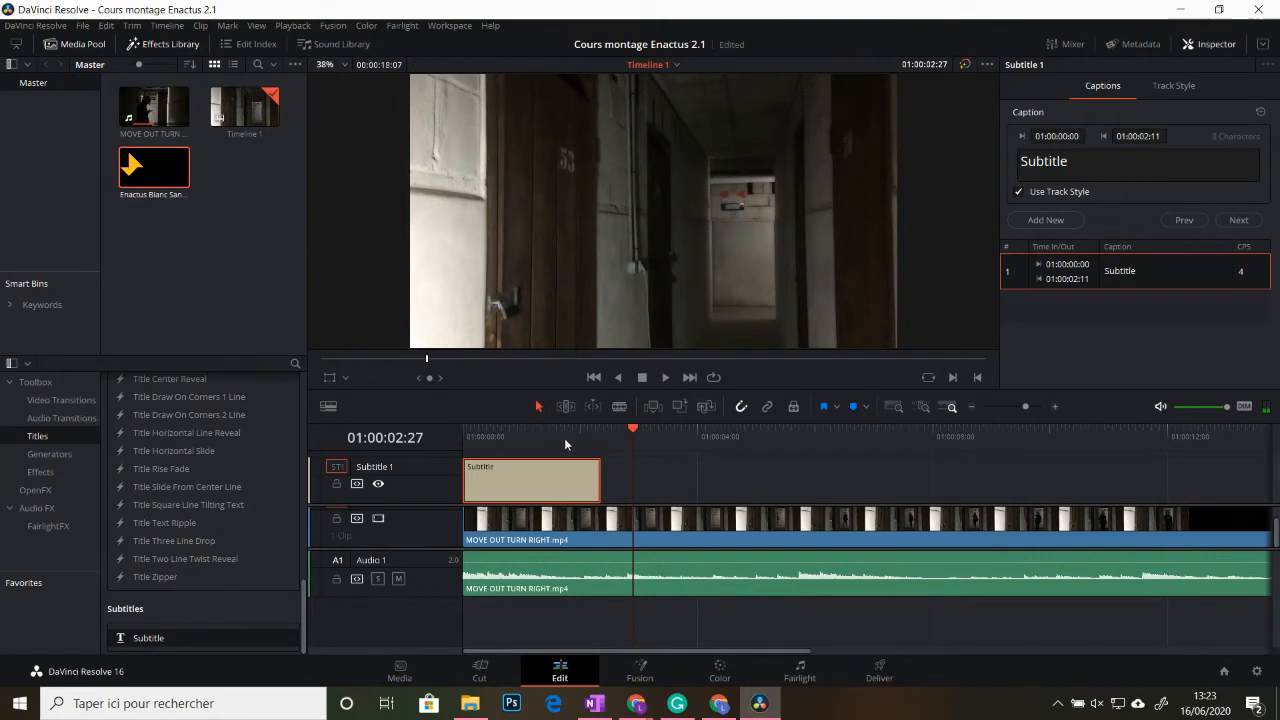
drag(636, 428, 529, 431)
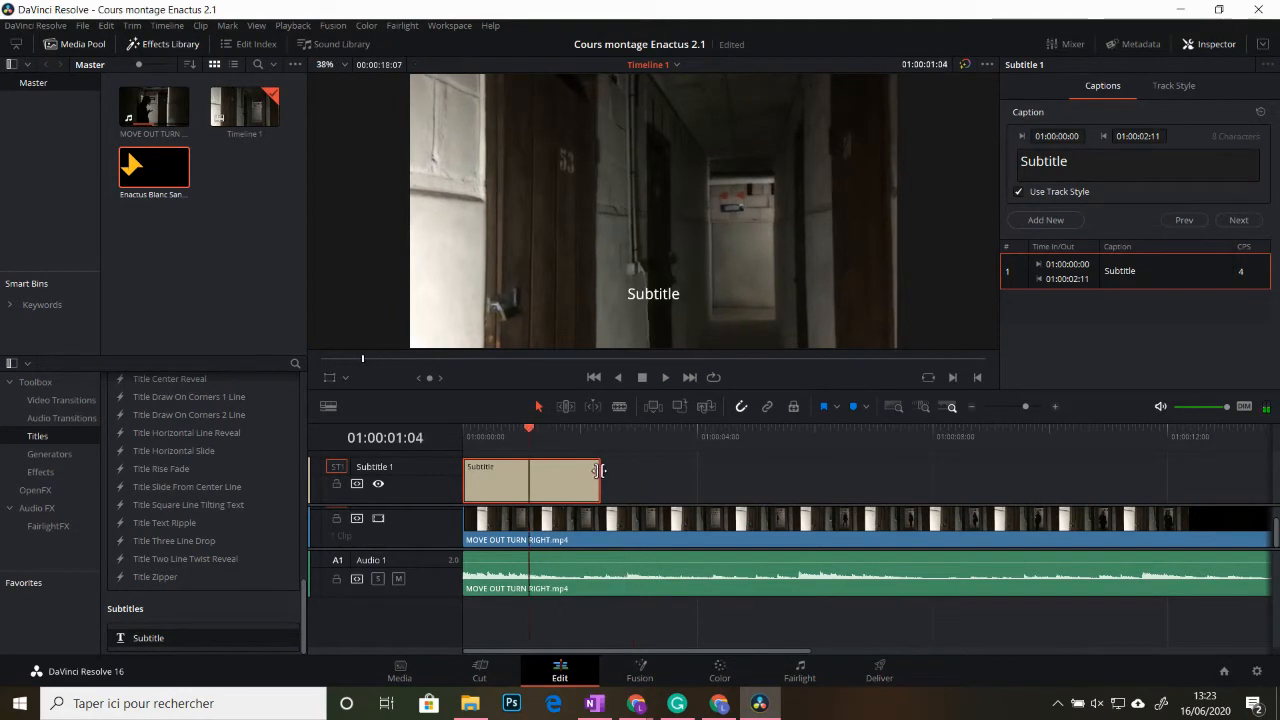
drag(607, 479, 636, 479)
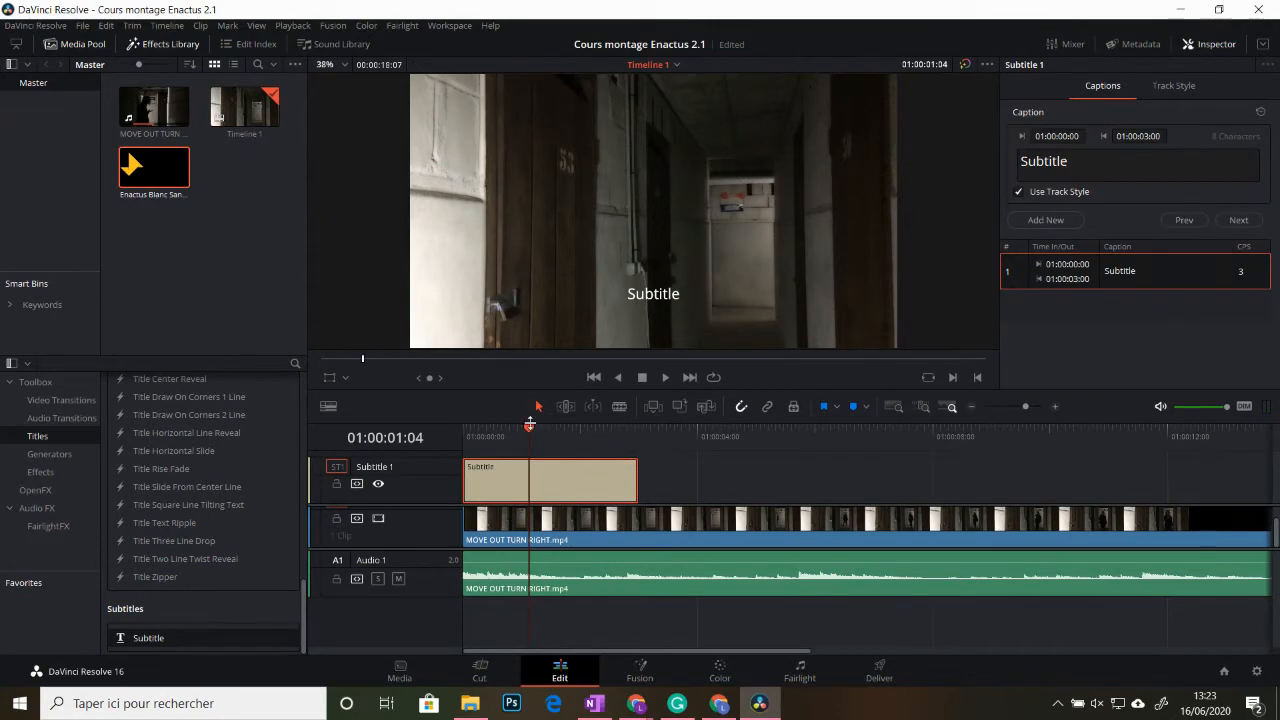
Paste two copies of the subtitle on the Subtitle 1 track, starting at 01:00:04:04 and 01:00:08:18
drag(531, 431, 706, 440)
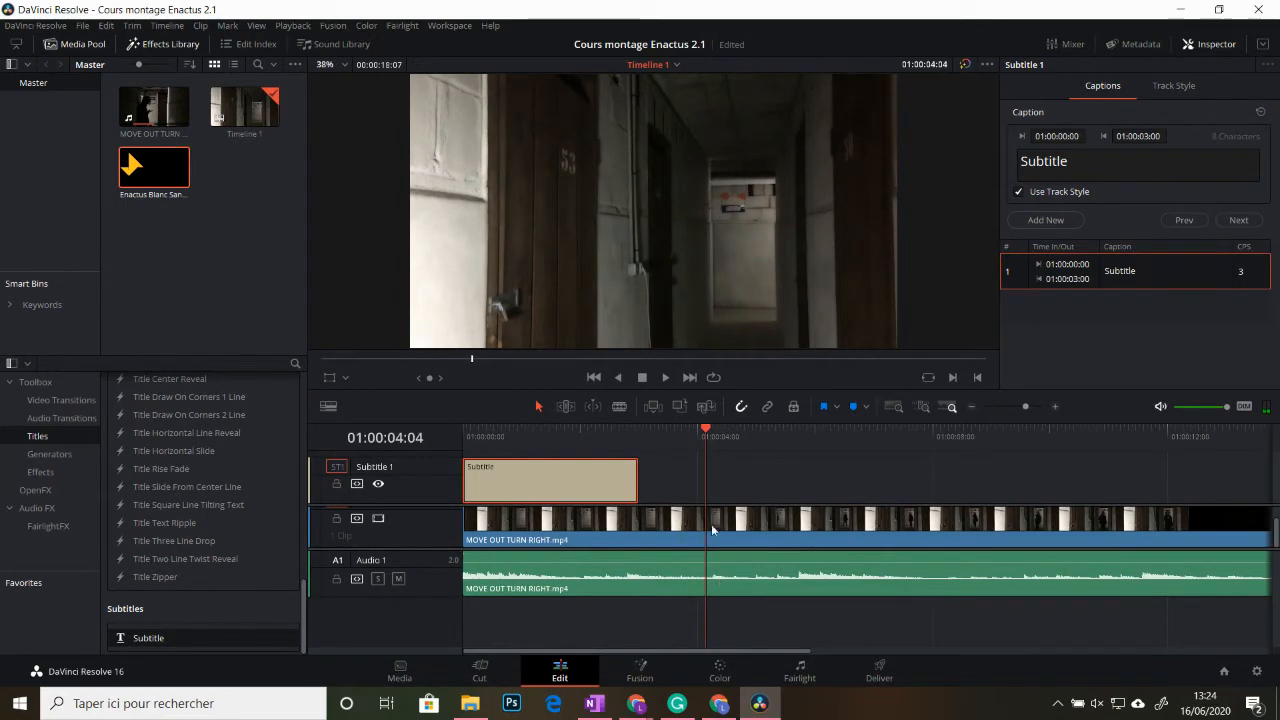
key(ctrl+v)
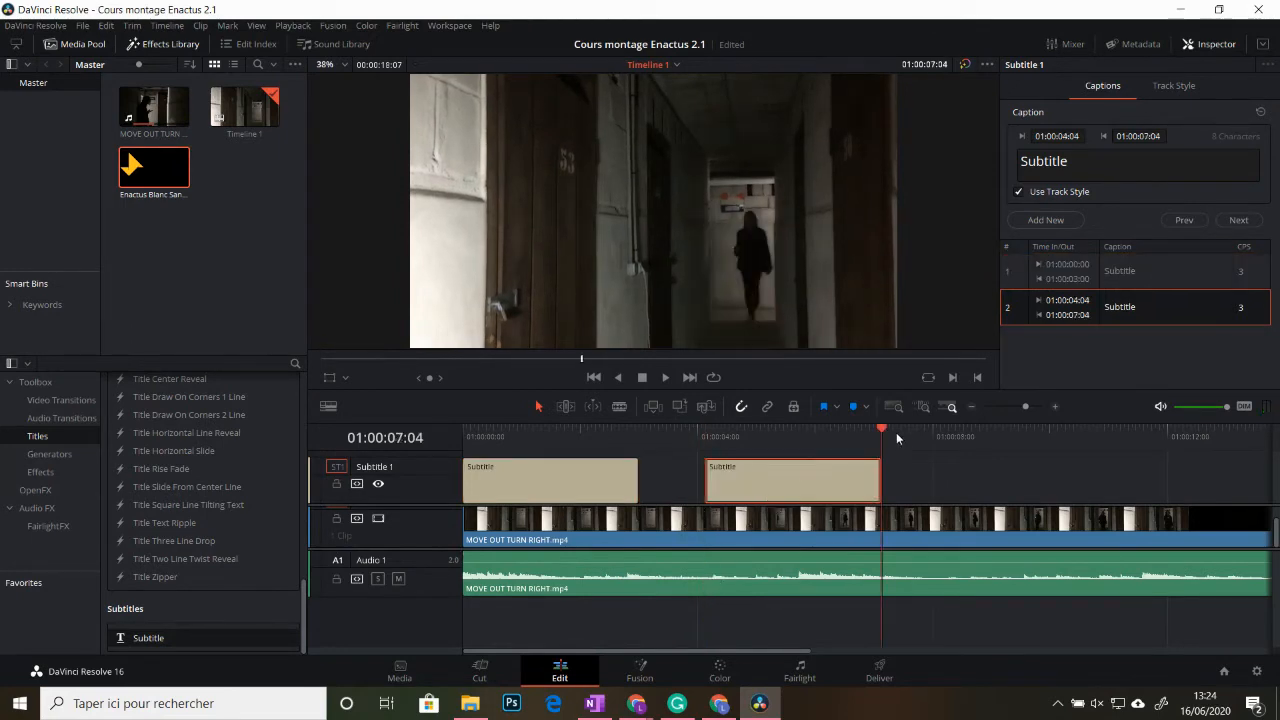
drag(881, 430, 966, 483)
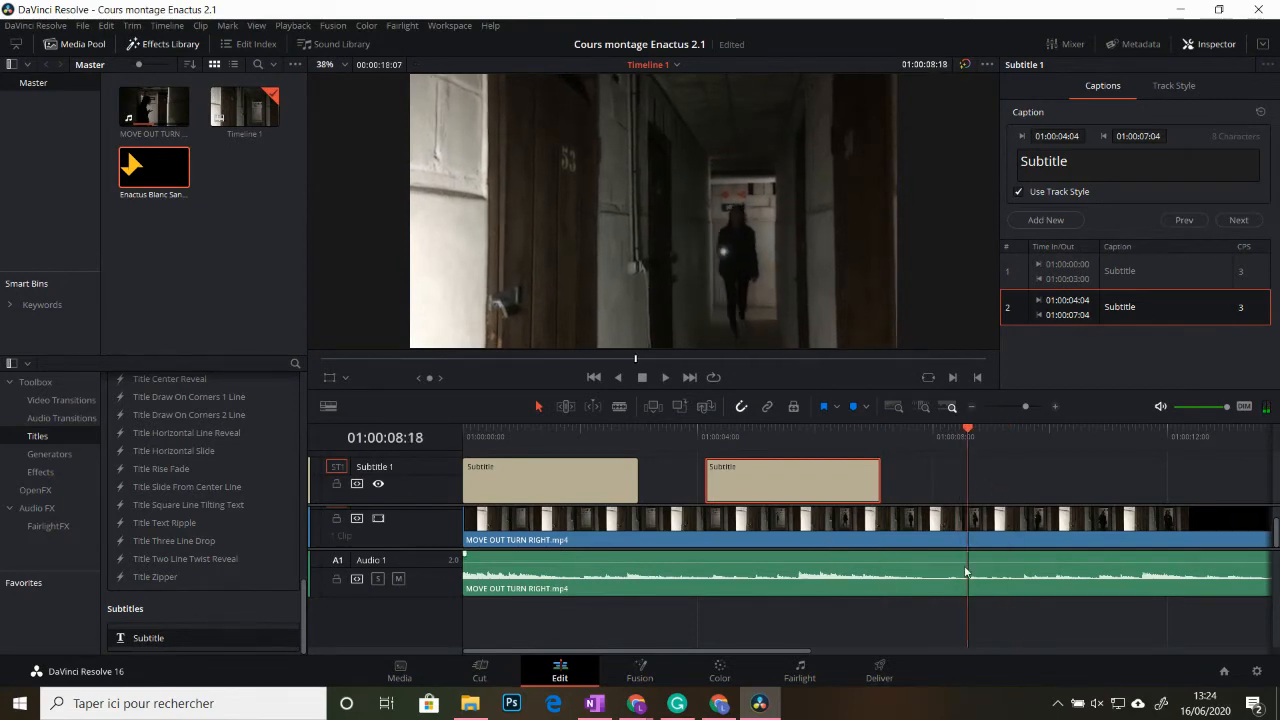
key(ctrl+v)
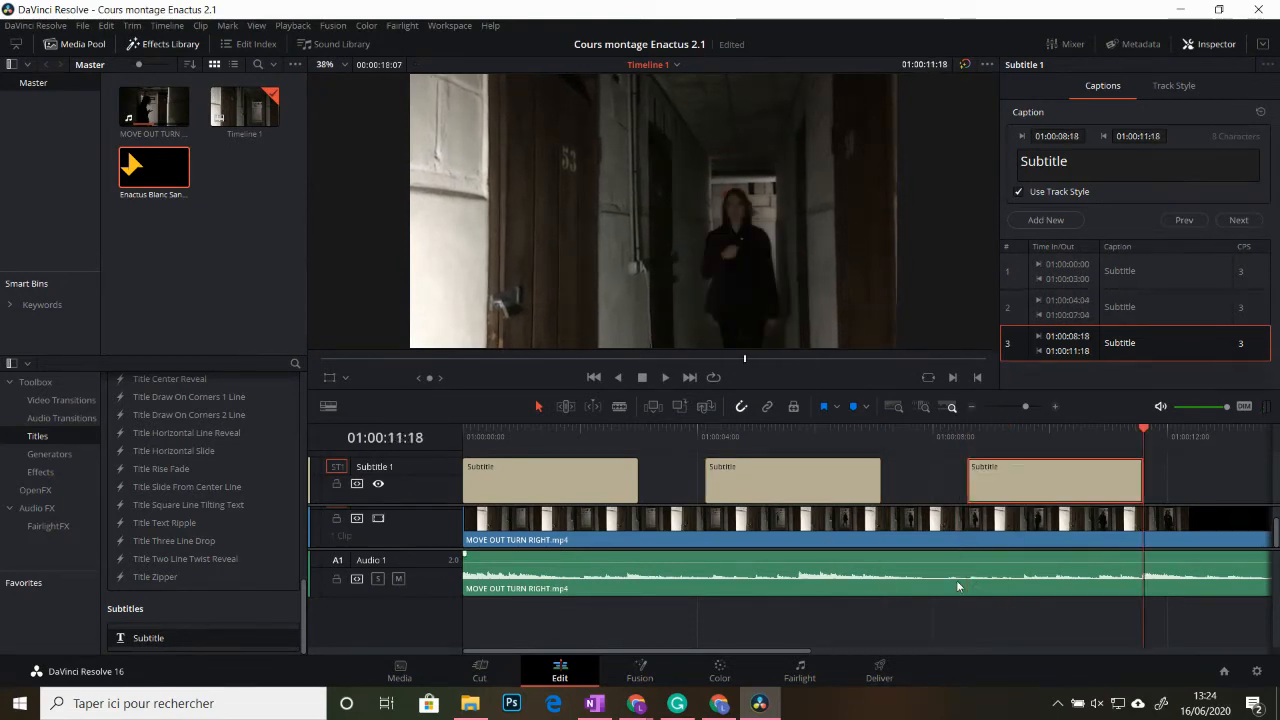
Replace the first subtitle's caption text with "Hey?"
drag(1145, 433, 509, 418)
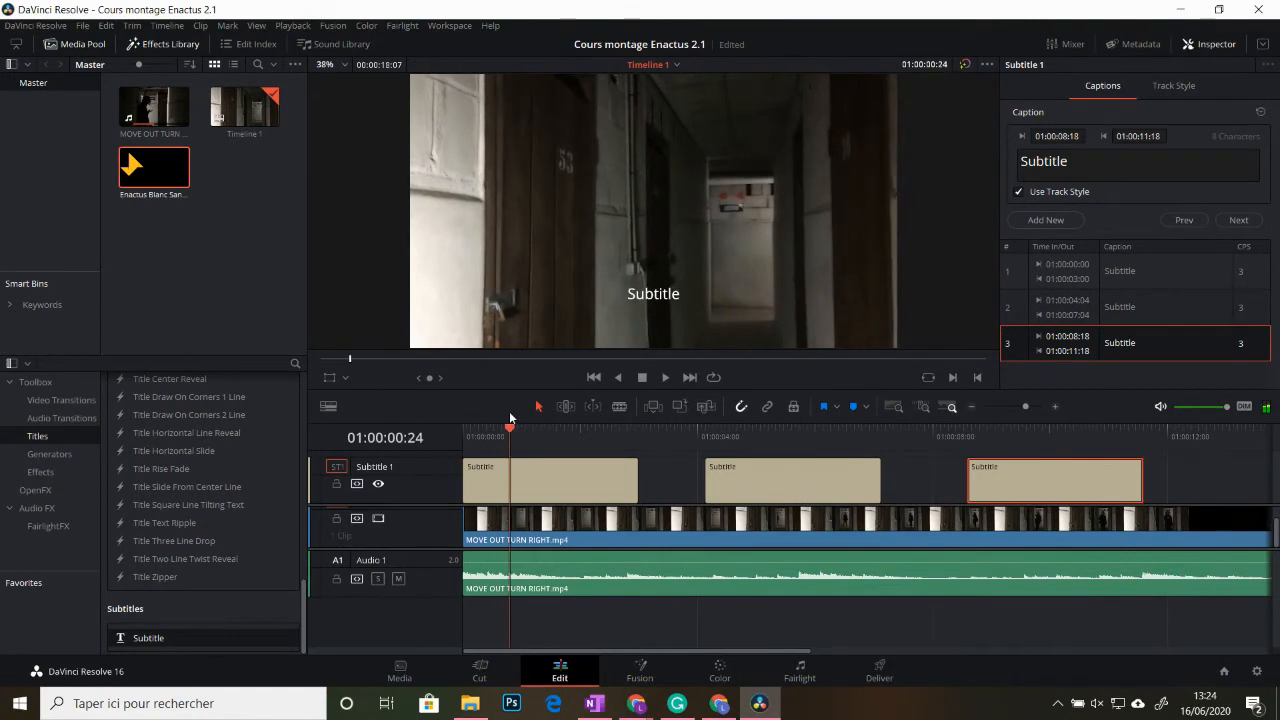
click(570, 497)
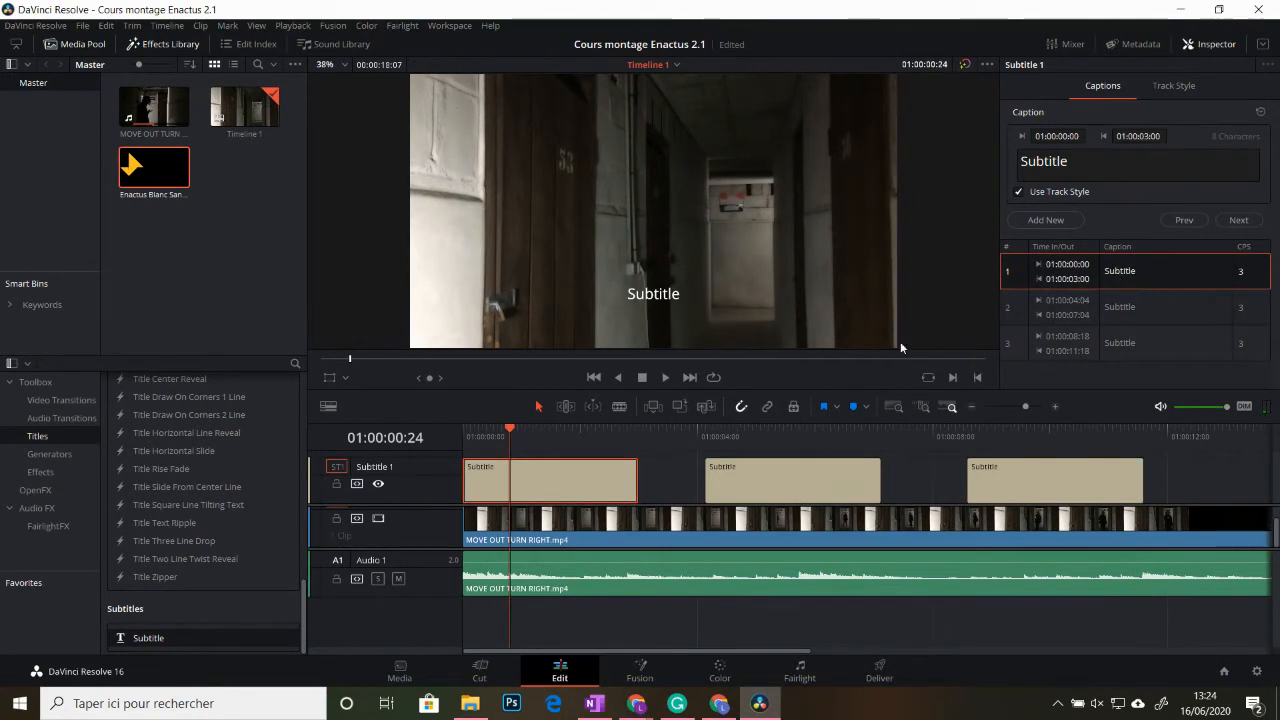
click(1126, 163)
key(BackSpace)
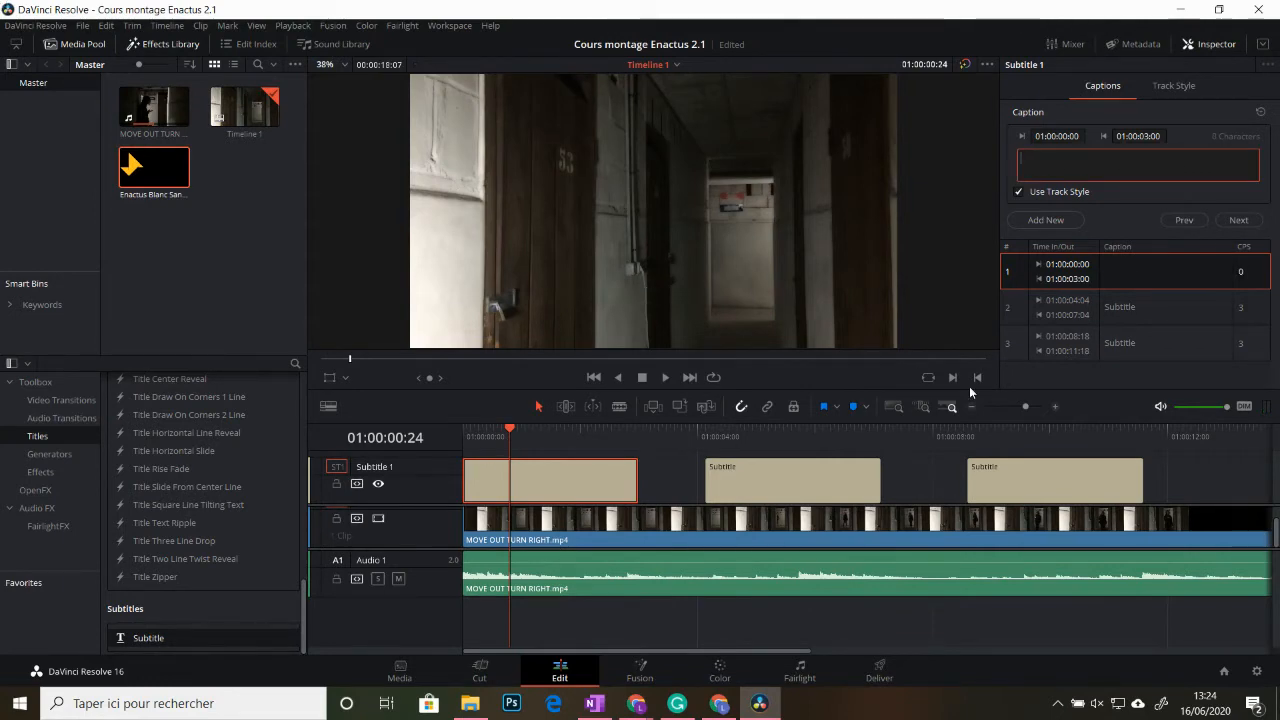
text(Hey)
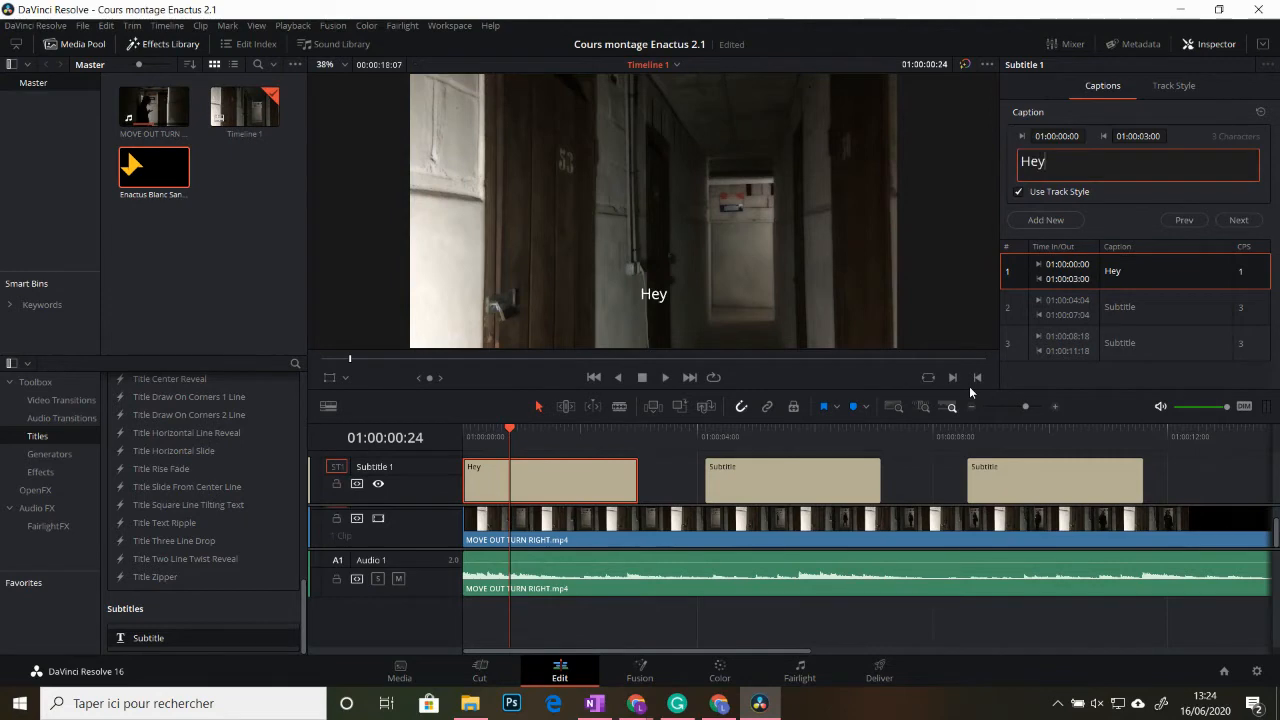
text(?)
Replace the second subtitle's caption text with "Il y a quelqu'un ?"
drag(507, 423, 735, 430)
click(1120, 307)
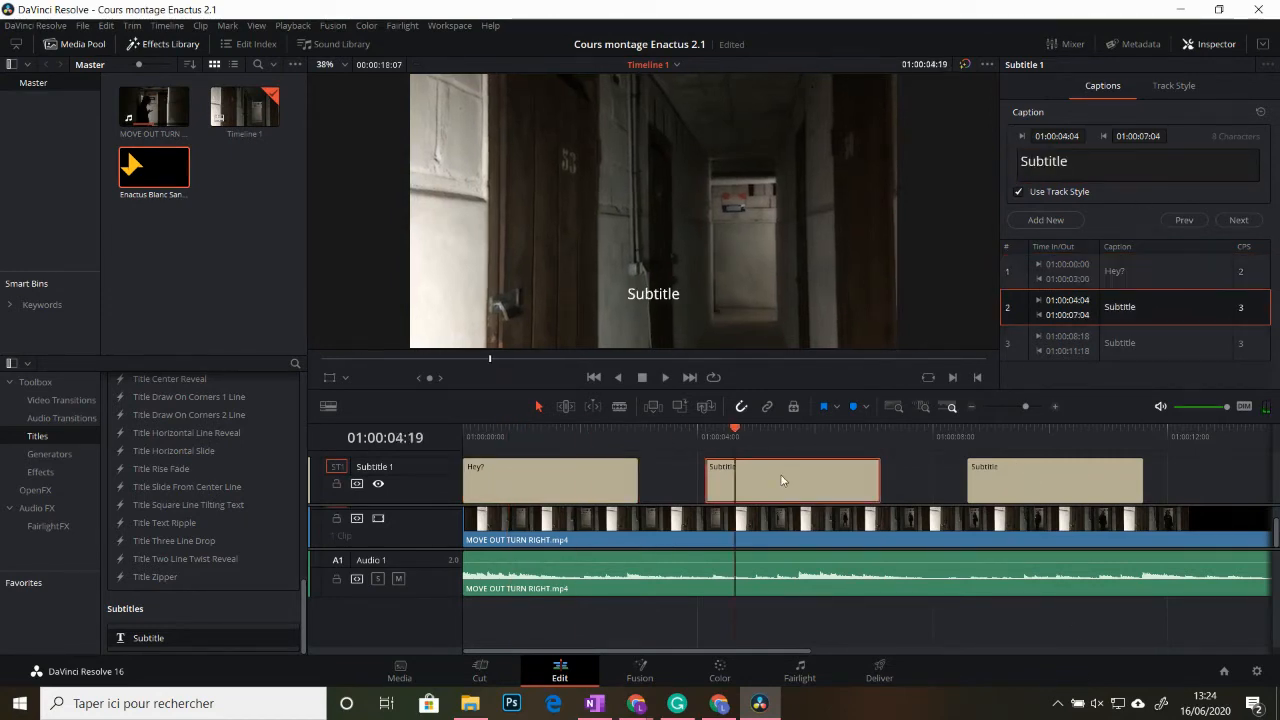
triple_click(1117, 161)
text(Il y a )
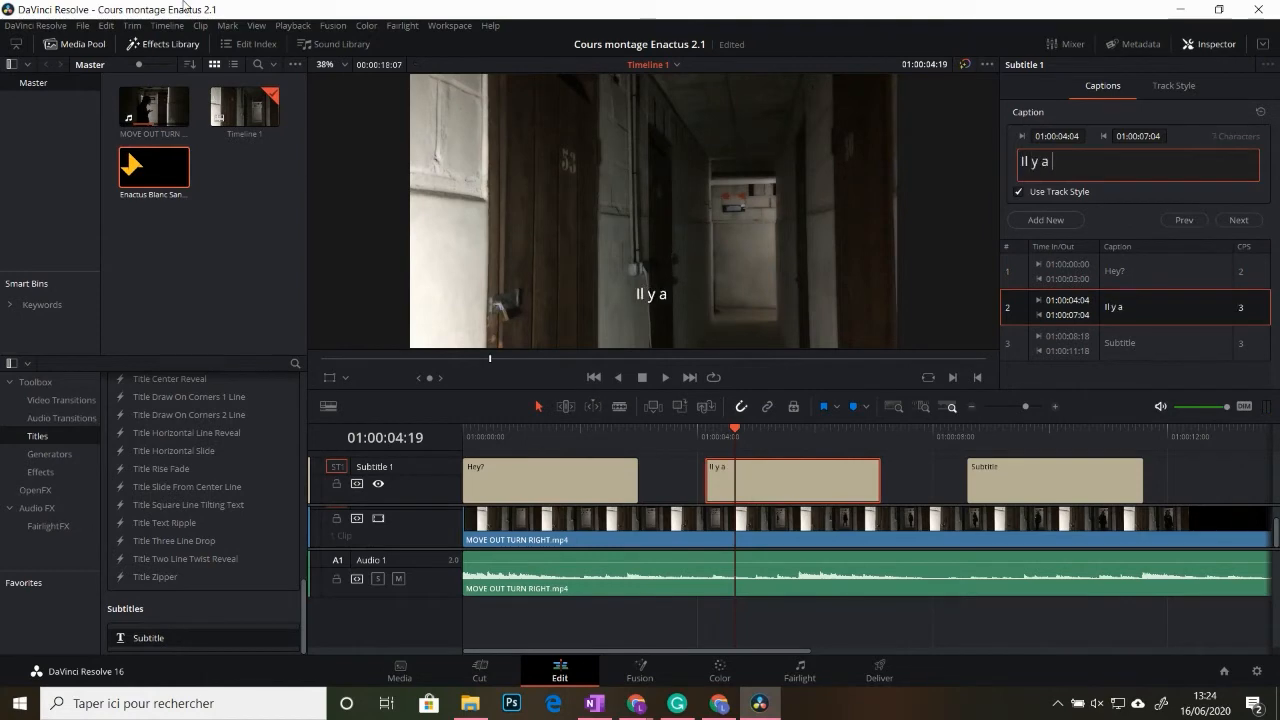
text(quelqu'un ?)
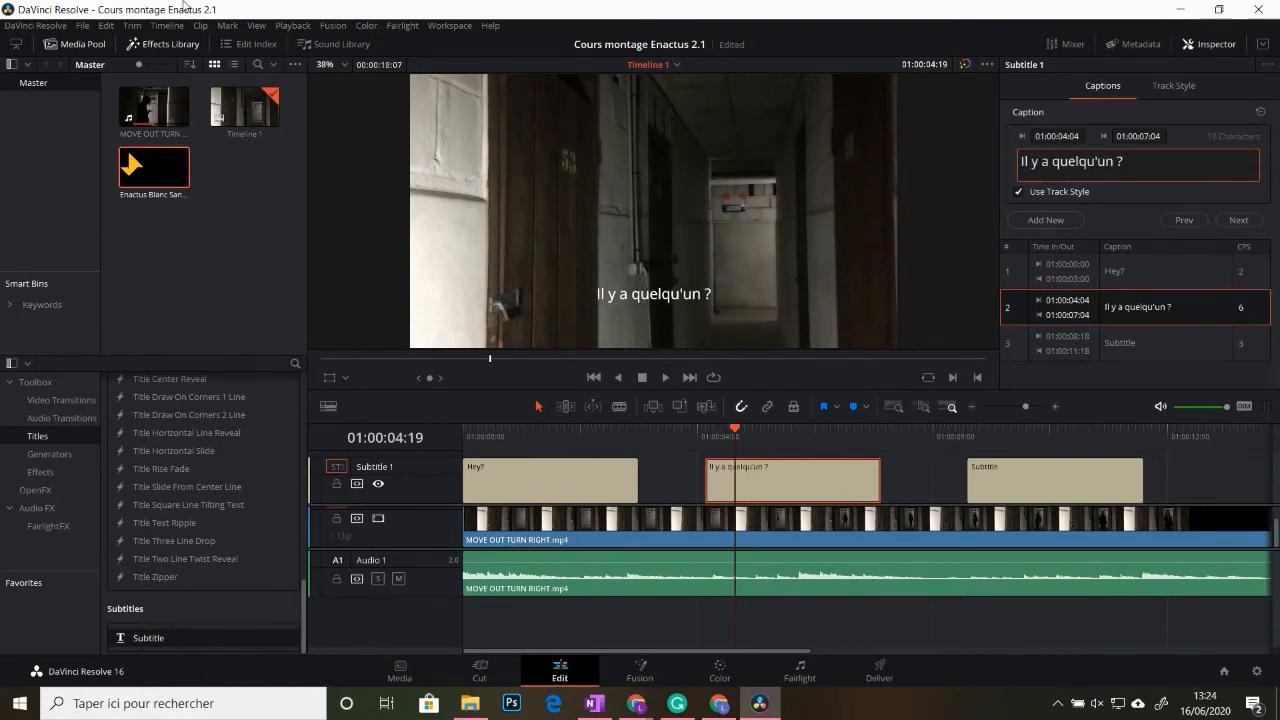
Replace the third subtitle's caption text, starting at 01:00:08:18, with "Hey?"
drag(745, 430, 981, 475)
click(981, 475)
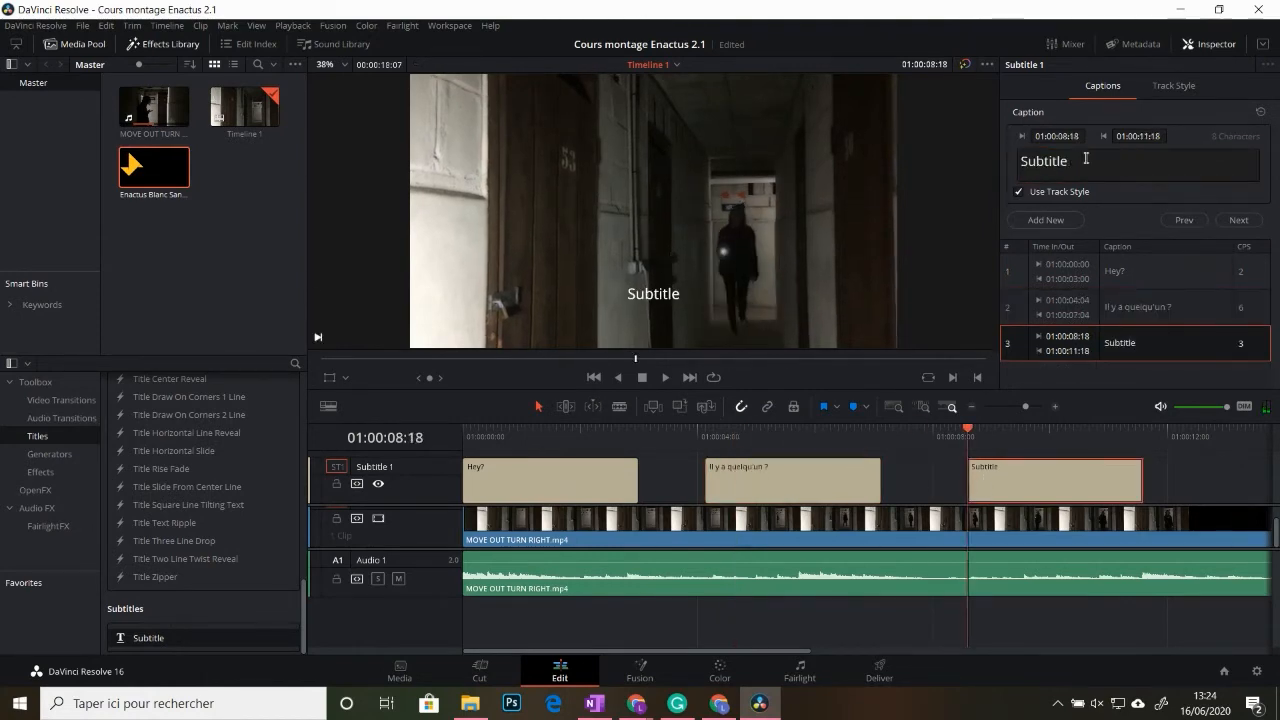
key(BackSpace)
text(Hey?)
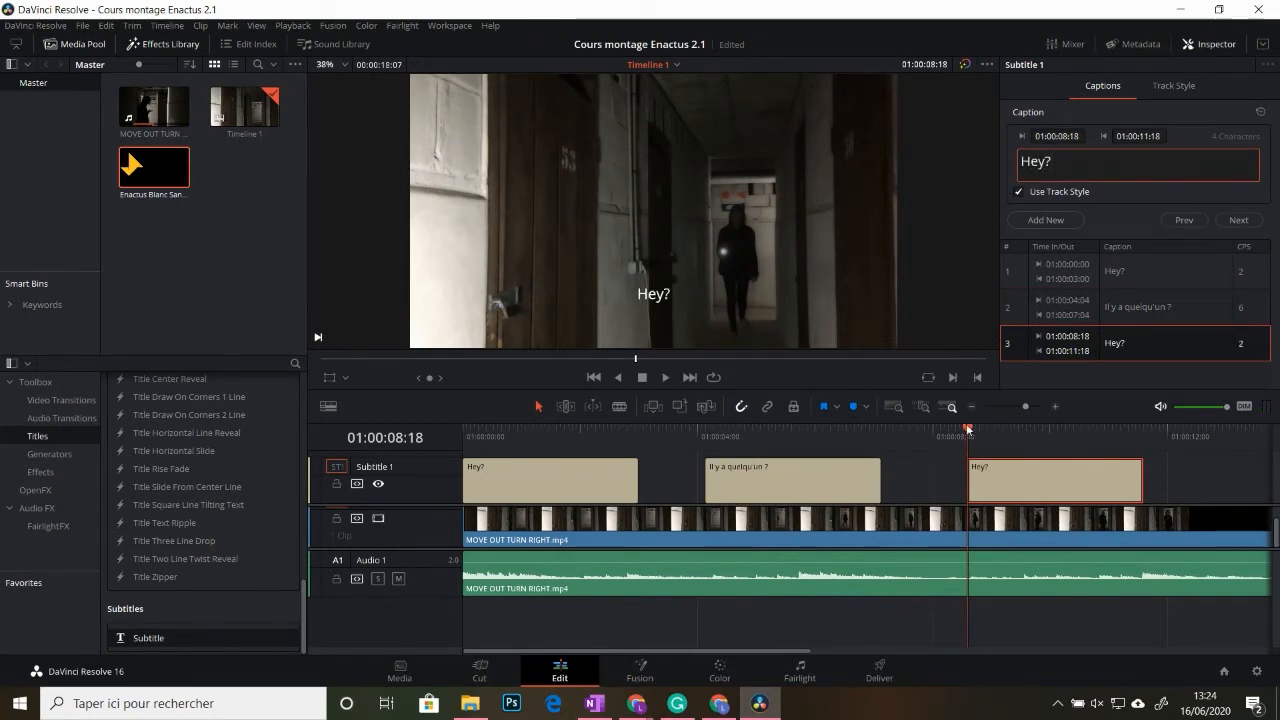
Set the subtitle track style to the Sitka Subheading font at size 57, with the line spacing reset to 0
drag(968, 431, 282, 451)
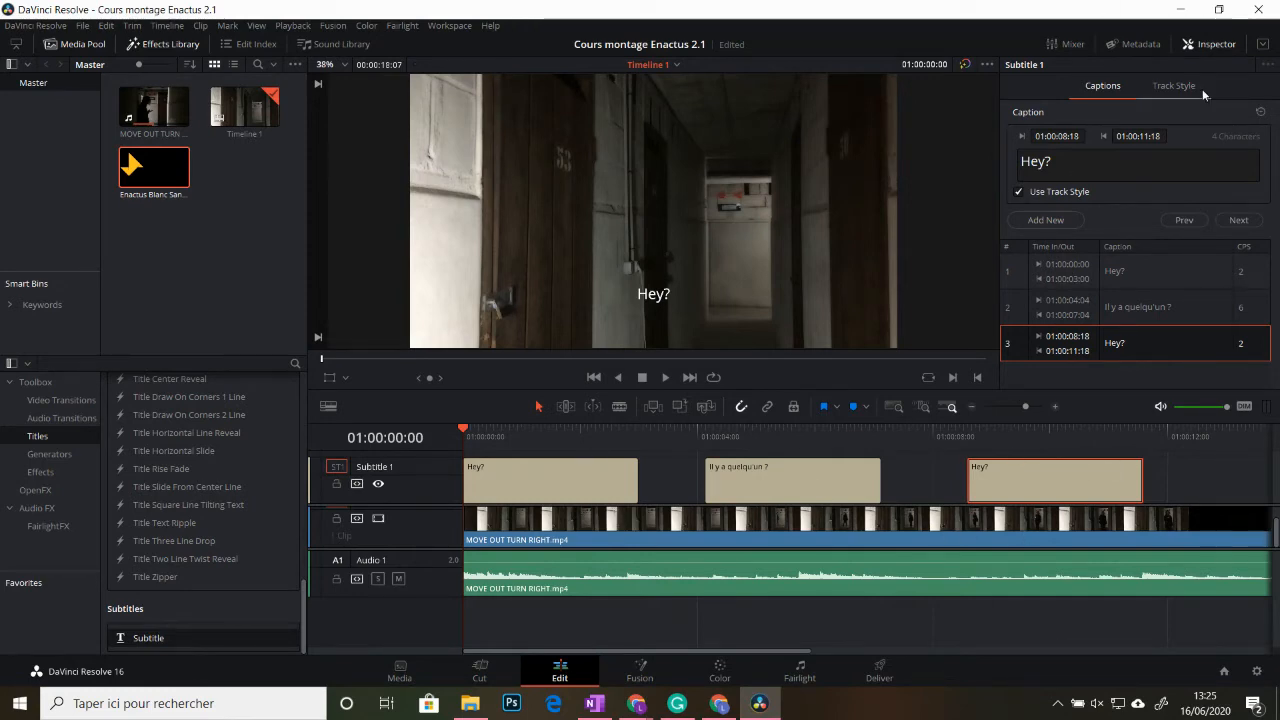
click(1174, 86)
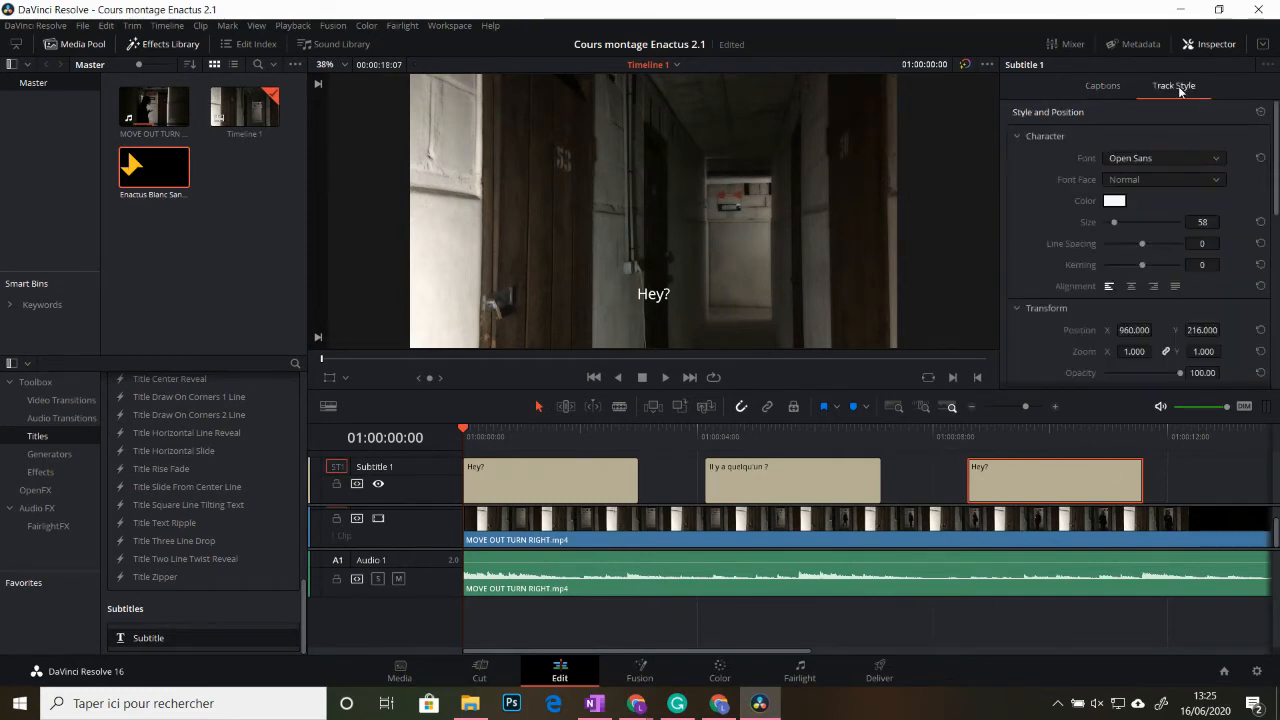
click(1172, 157)
click(1147, 178)
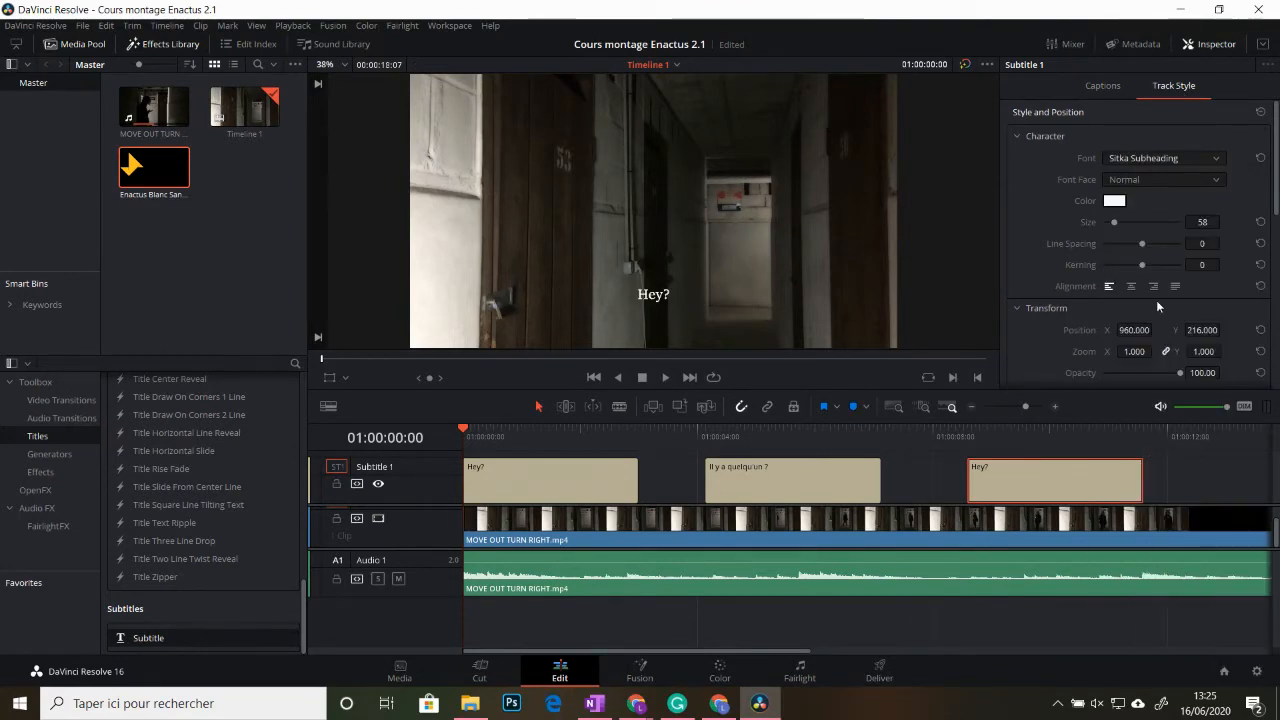
drag(1117, 229, 1090, 257)
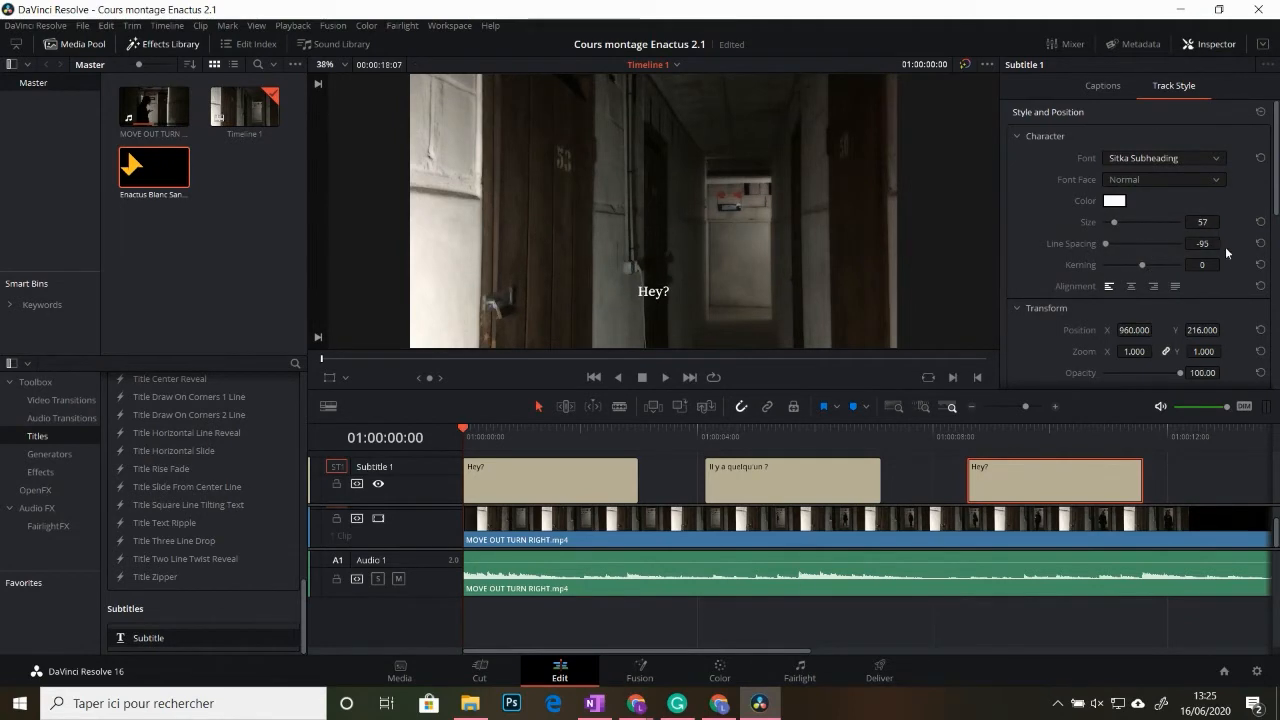
click(1260, 243)
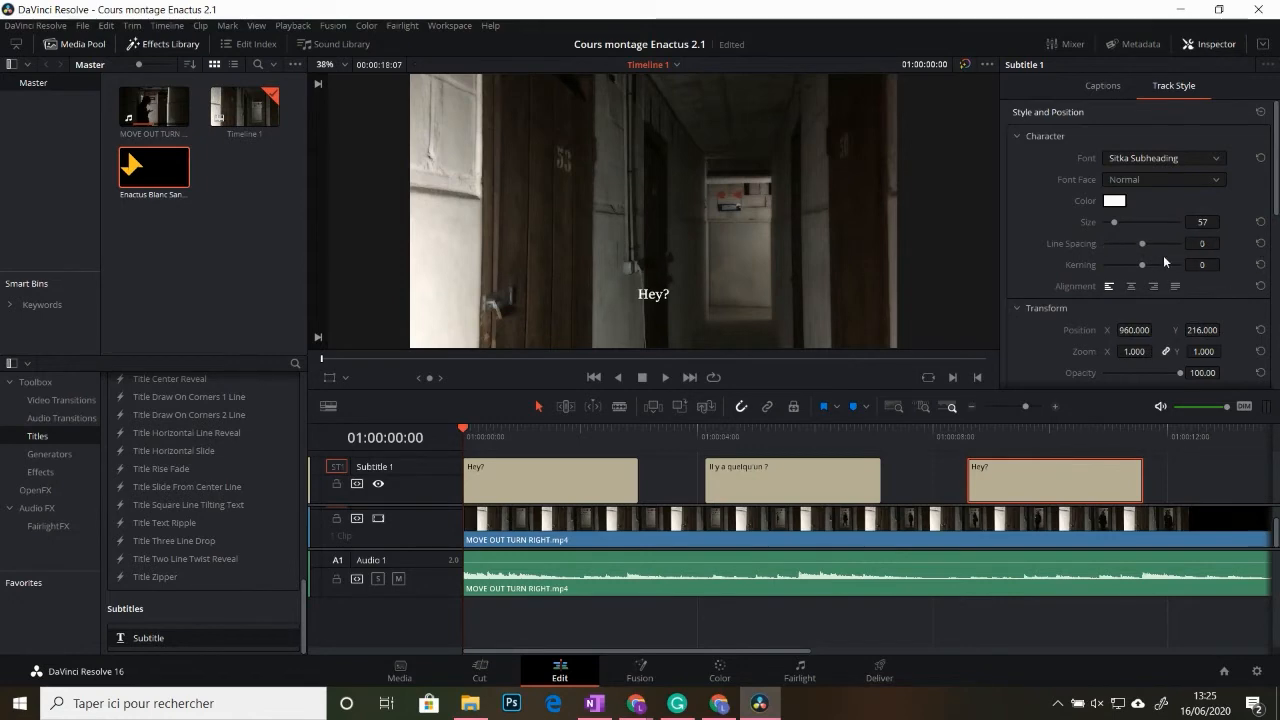
Centre-align the subtitle track's text, scale it to 0.880, and position it at X 1076, Y 144
scroll(1082, 331, down, 2)
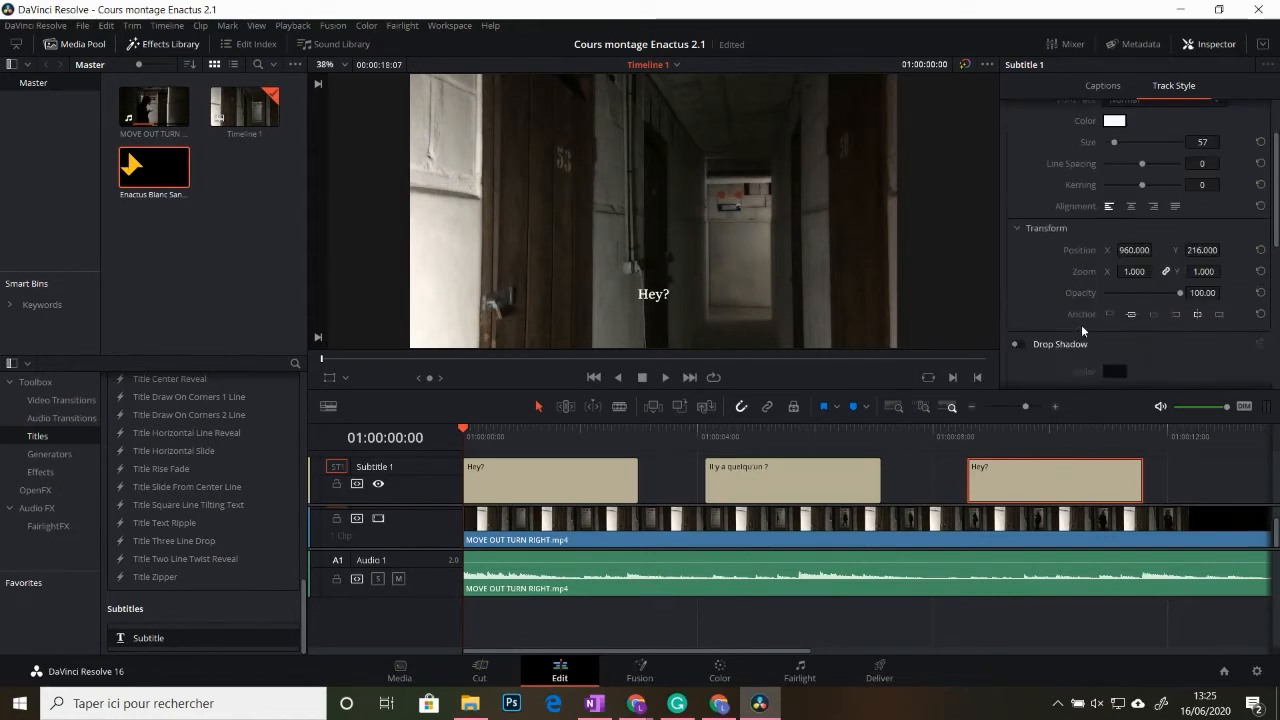
click(1133, 208)
mouse_move(1133, 250)
mouse_down()
mouse_move(1155, 249)
mouse_move(1121, 272)
mouse_up()
drag(1204, 252, 1132, 252)
scroll(1182, 296, down, 3)
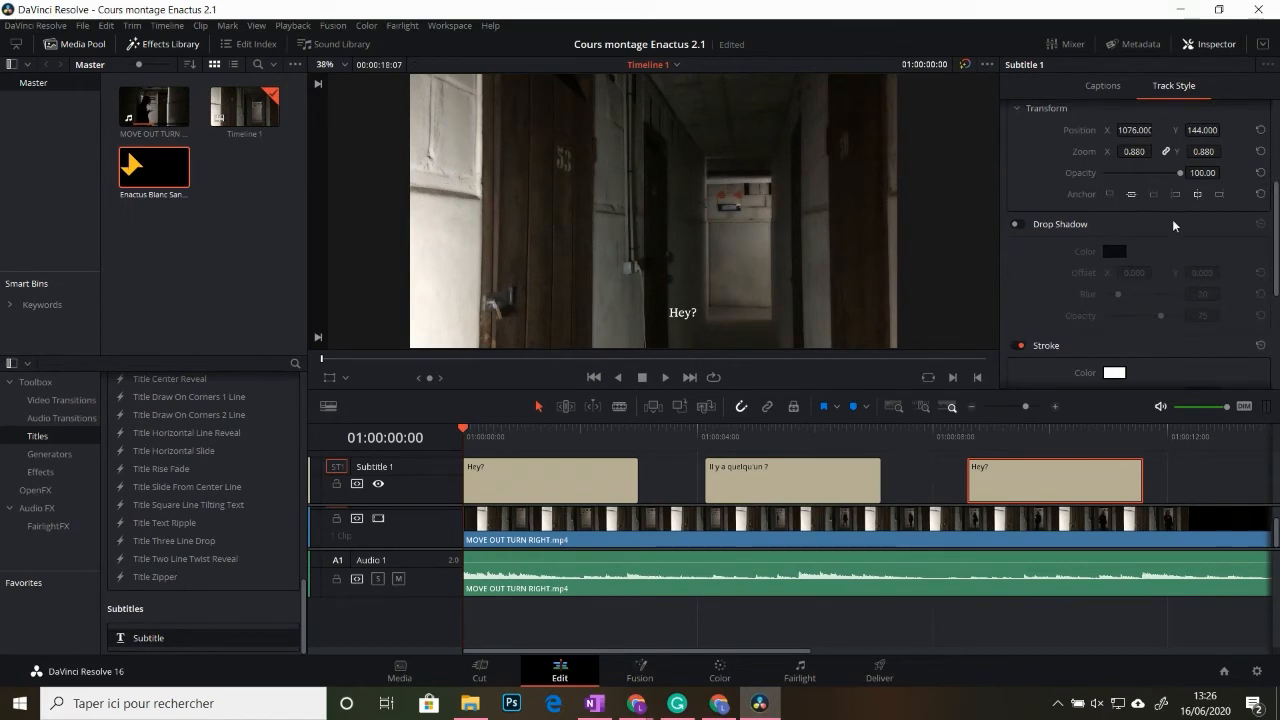
Set the subtitle track's stroke size to 2 and try out its background, leaving the background disabled
scroll(1159, 266, down, 5)
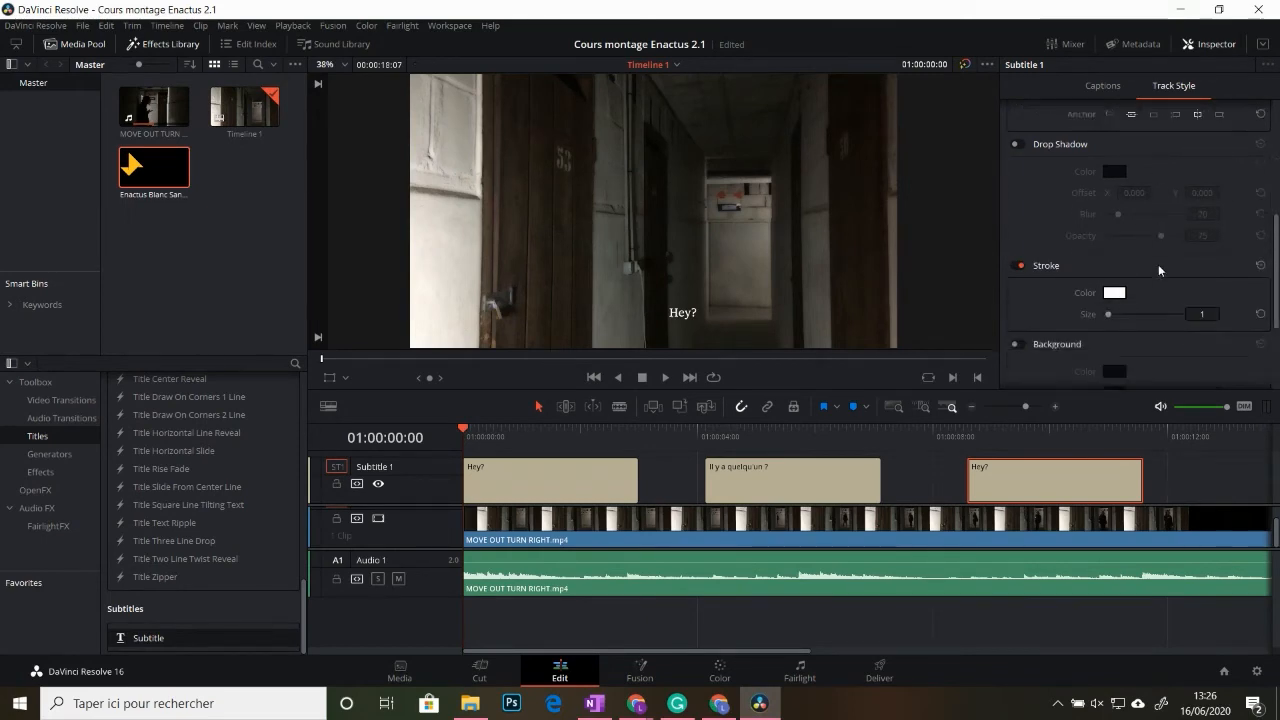
mouse_move(1111, 195)
mouse_down()
mouse_move(1146, 195)
mouse_move(1118, 194)
mouse_up()
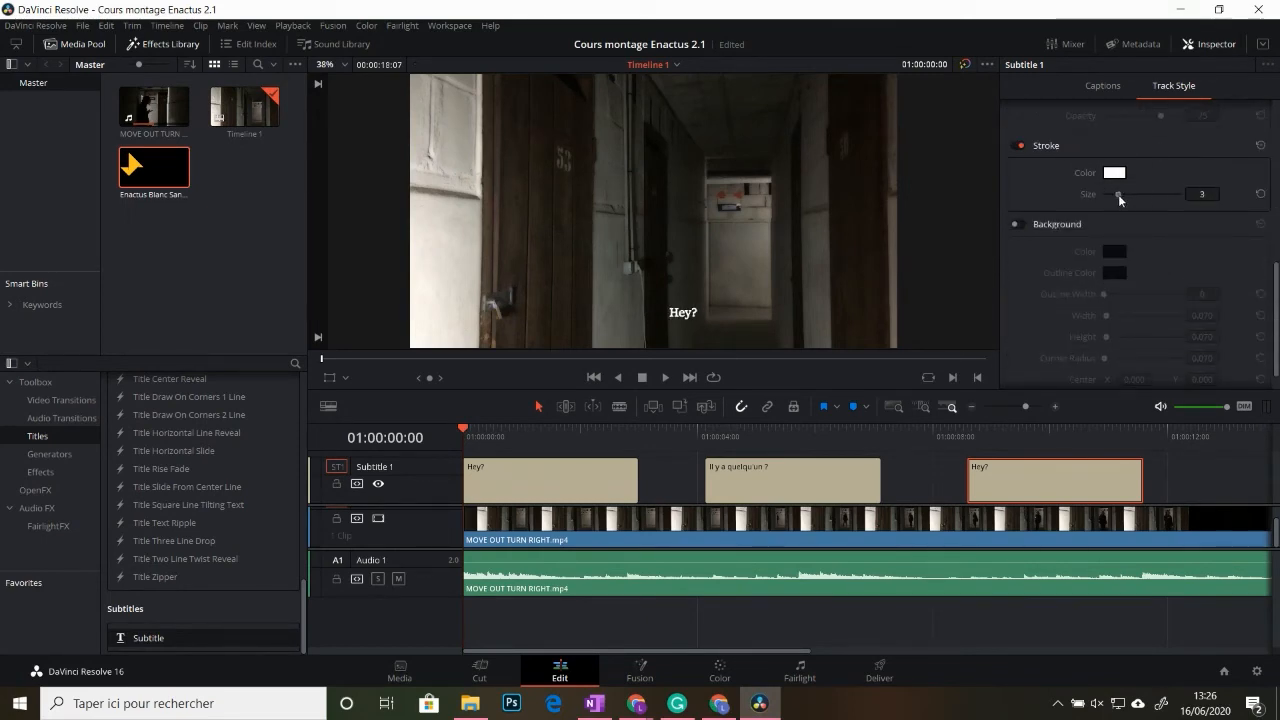
scroll(1139, 276, down, 1)
click(1016, 194)
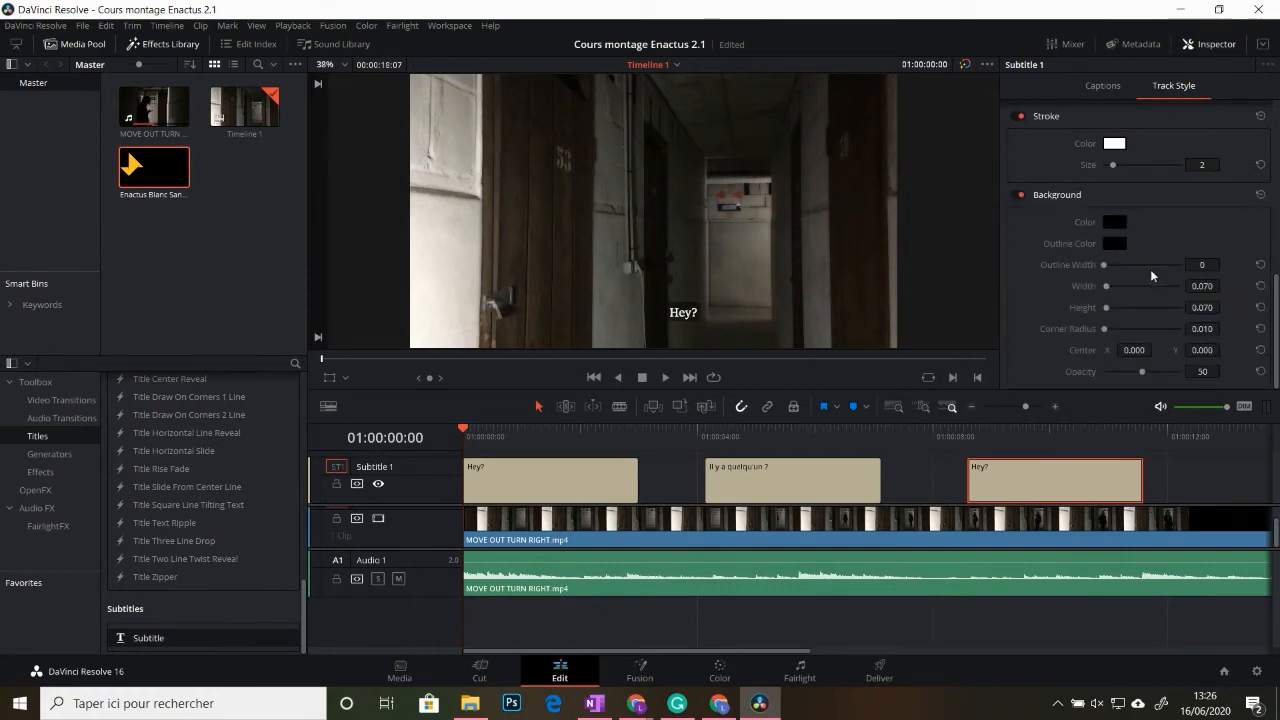
click(1019, 196)
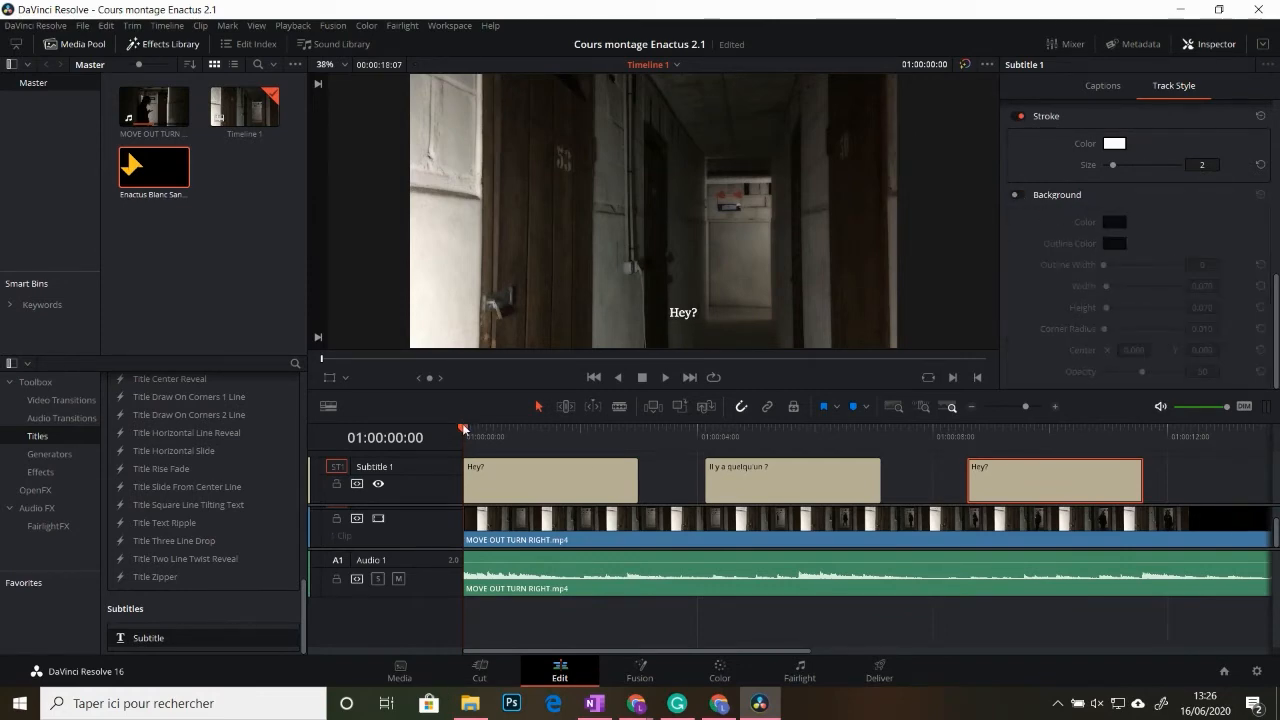
Replace the third subtitle's caption text, starting at 01:00:08:18, with "... hey?"
drag(463, 429, 543, 452)
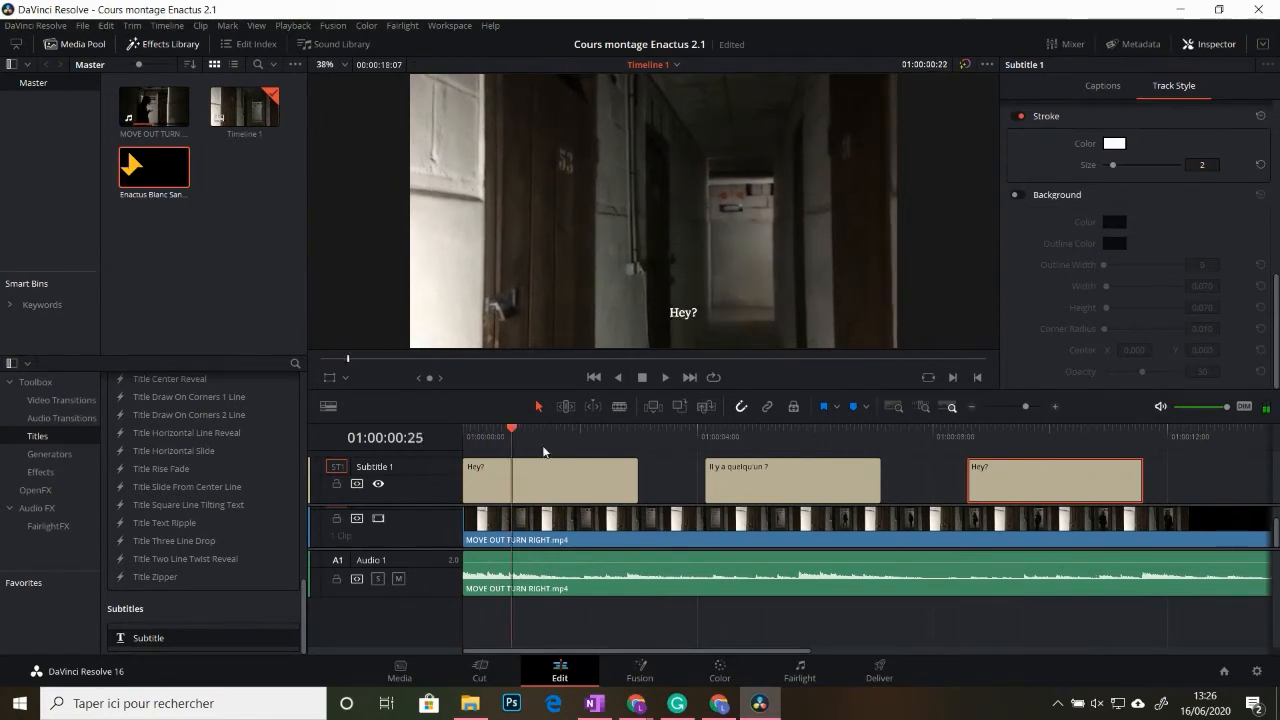
click(1006, 432)
click(1103, 85)
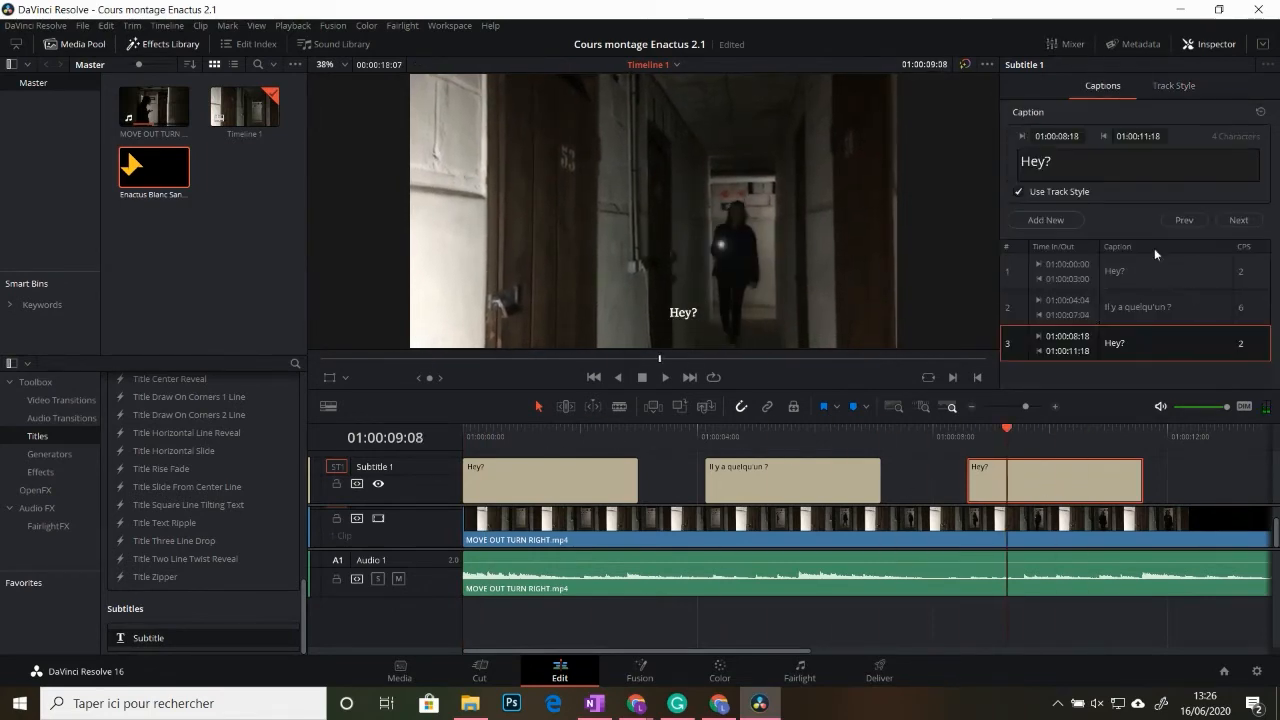
click(1033, 161)
Extend the first subtitle's end to 01:00:04:04 and the second's to 01:00:08:18, so each meets the next subtitle
drag(1003, 430, 705, 484)
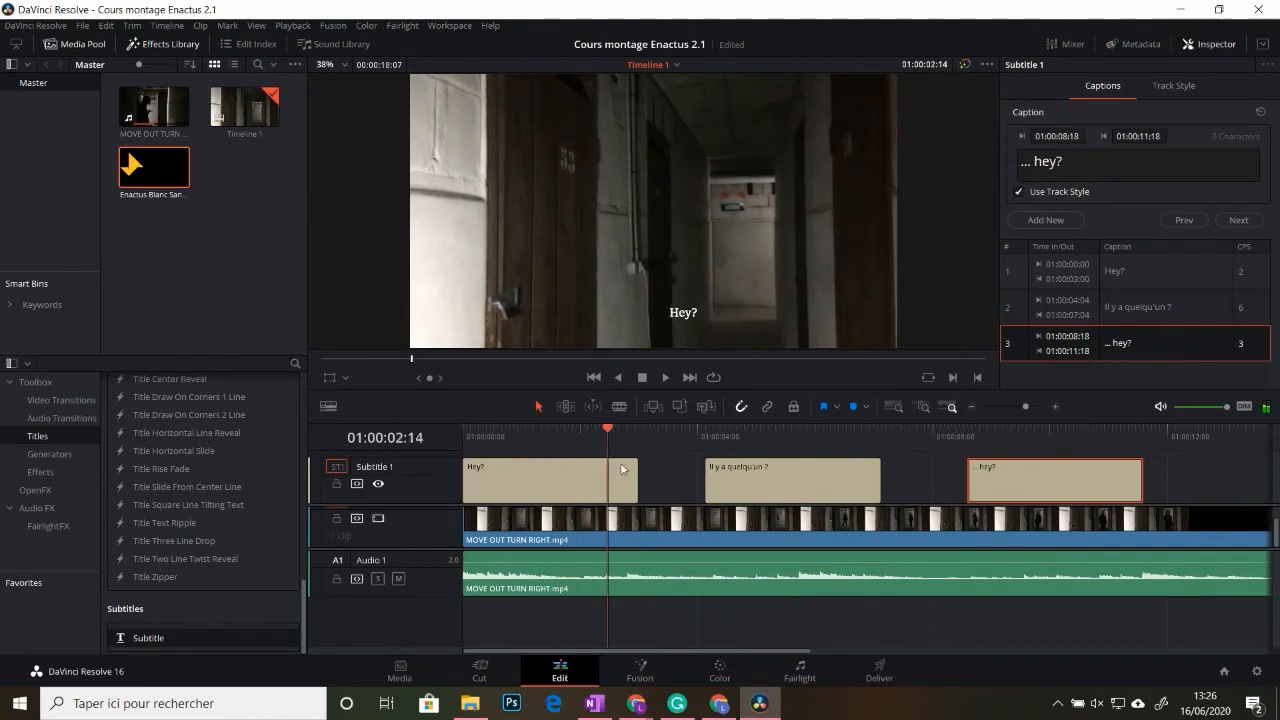
click(632, 480)
click(773, 488)
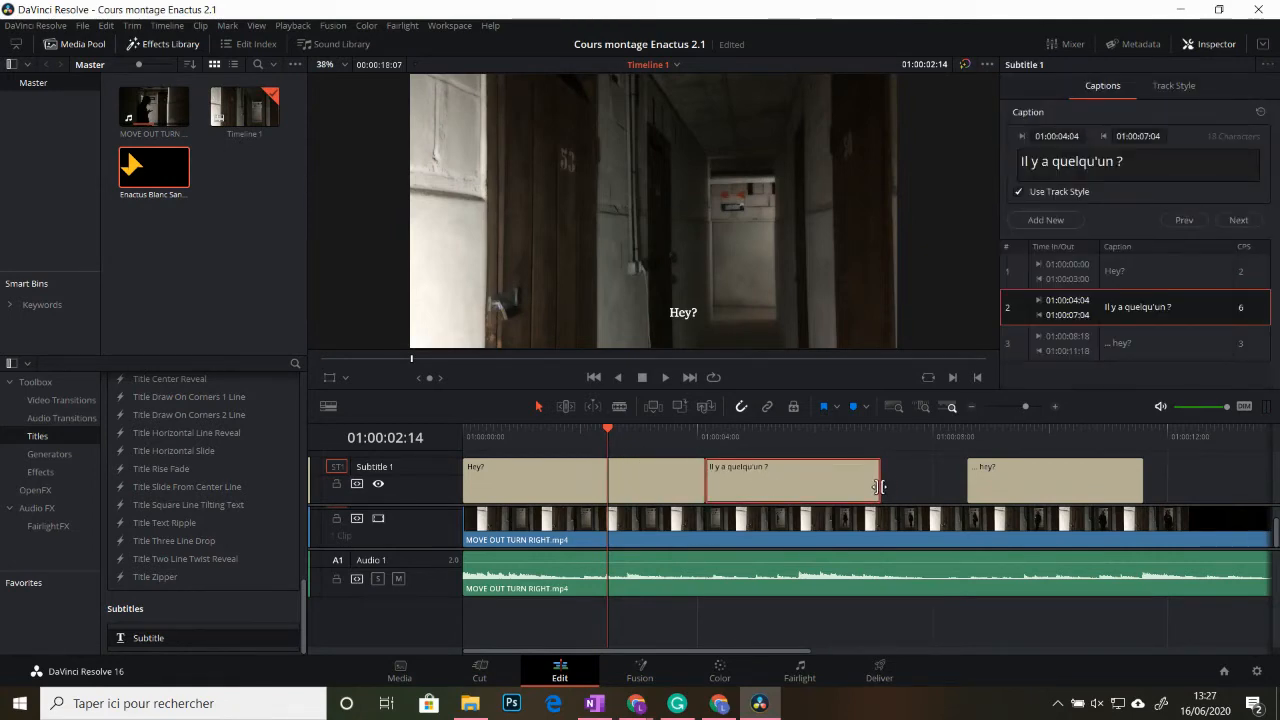
drag(888, 483, 966, 484)
Play and scrub the timeline from the start to check the subtitle timing and style
drag(608, 422, 466, 428)
key(space)
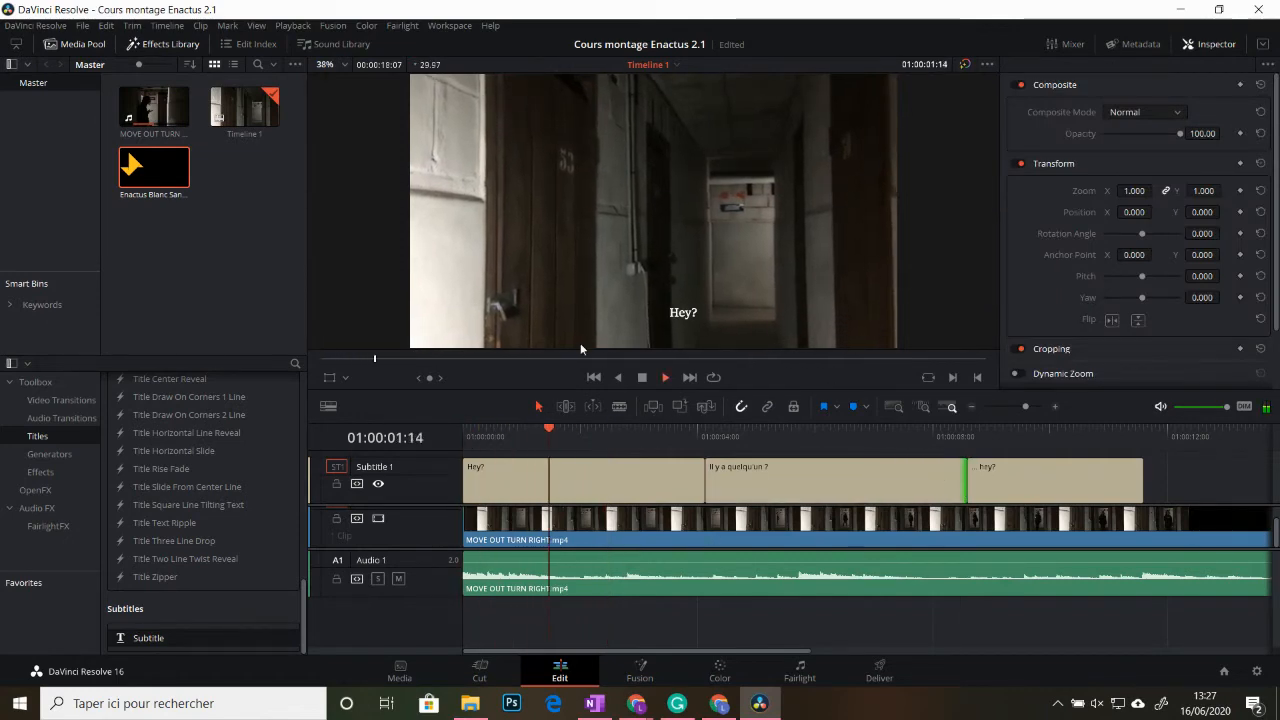
click(943, 603)
drag(943, 599, 852, 532)
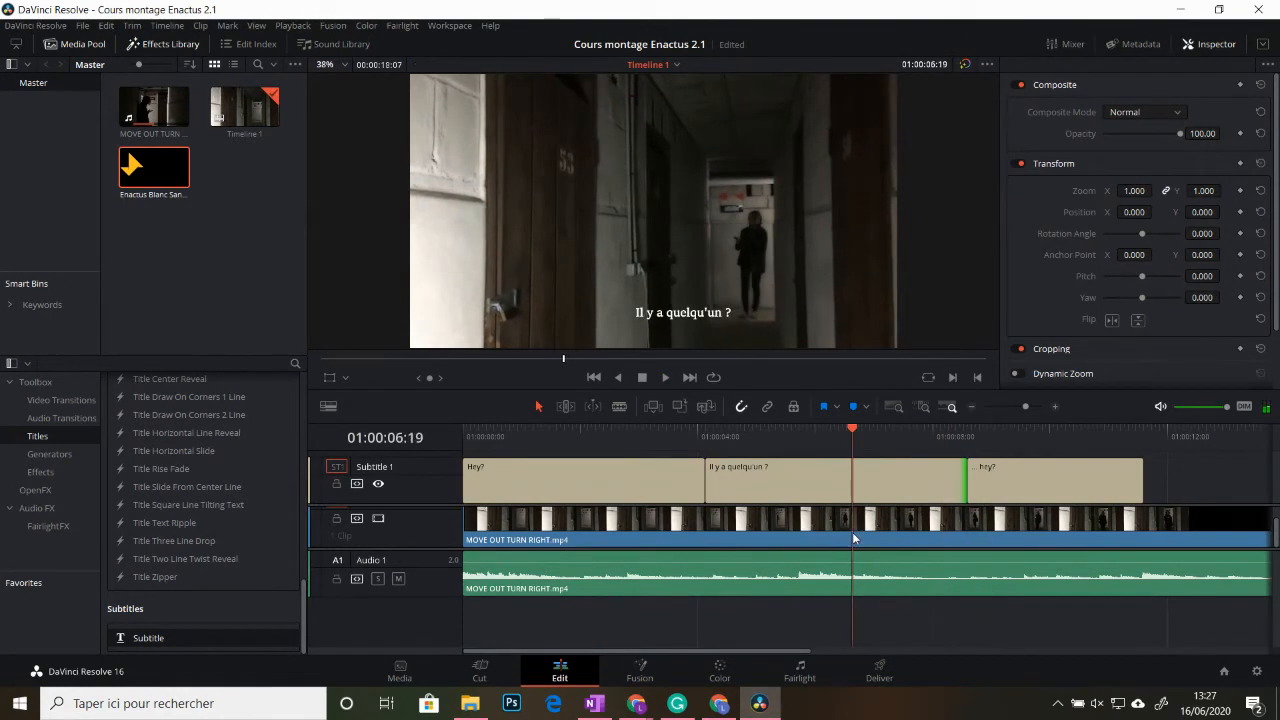
Try a larger individual text size on the second subtitle, then return it to the track style
click(779, 468)
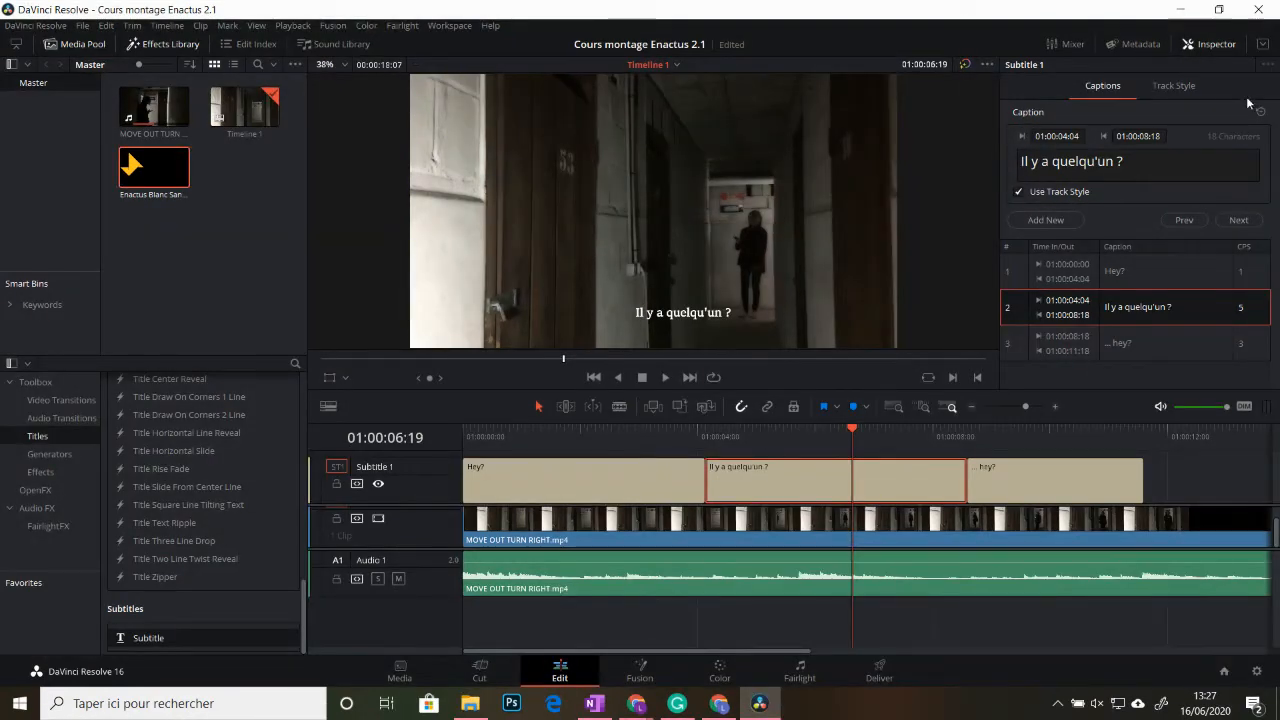
click(1019, 192)
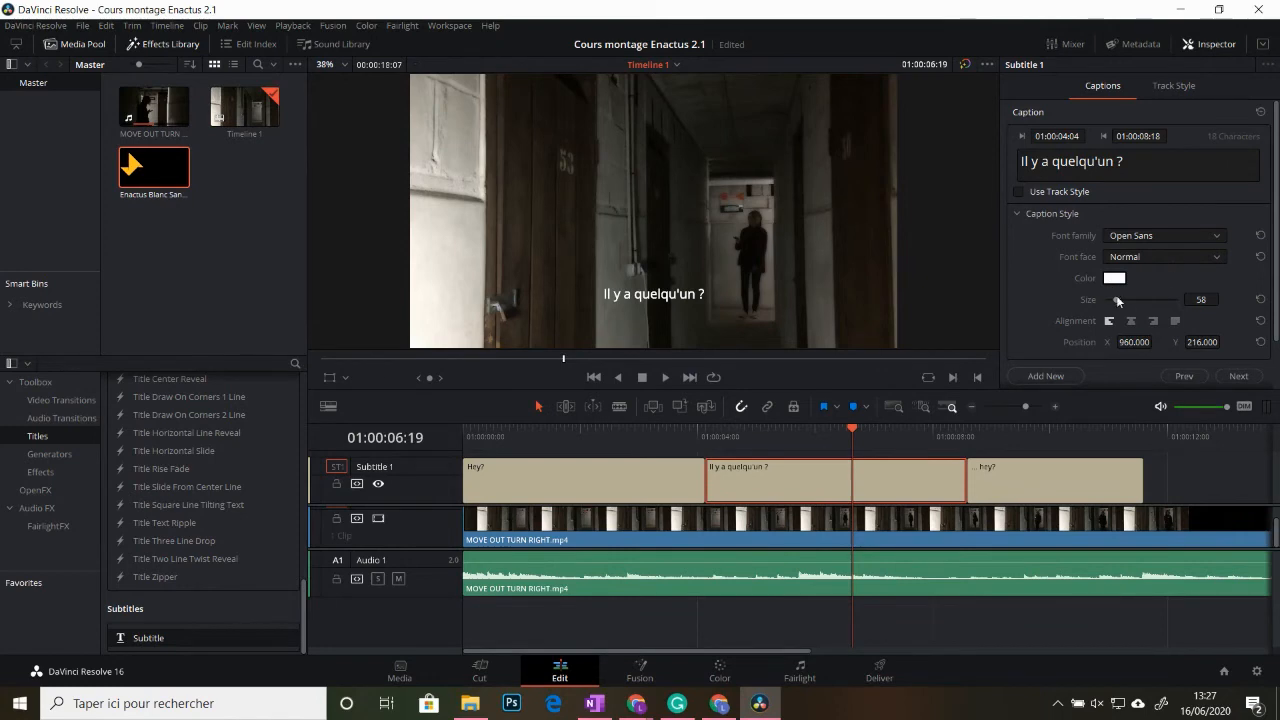
drag(1116, 297, 1164, 300)
click(1019, 191)
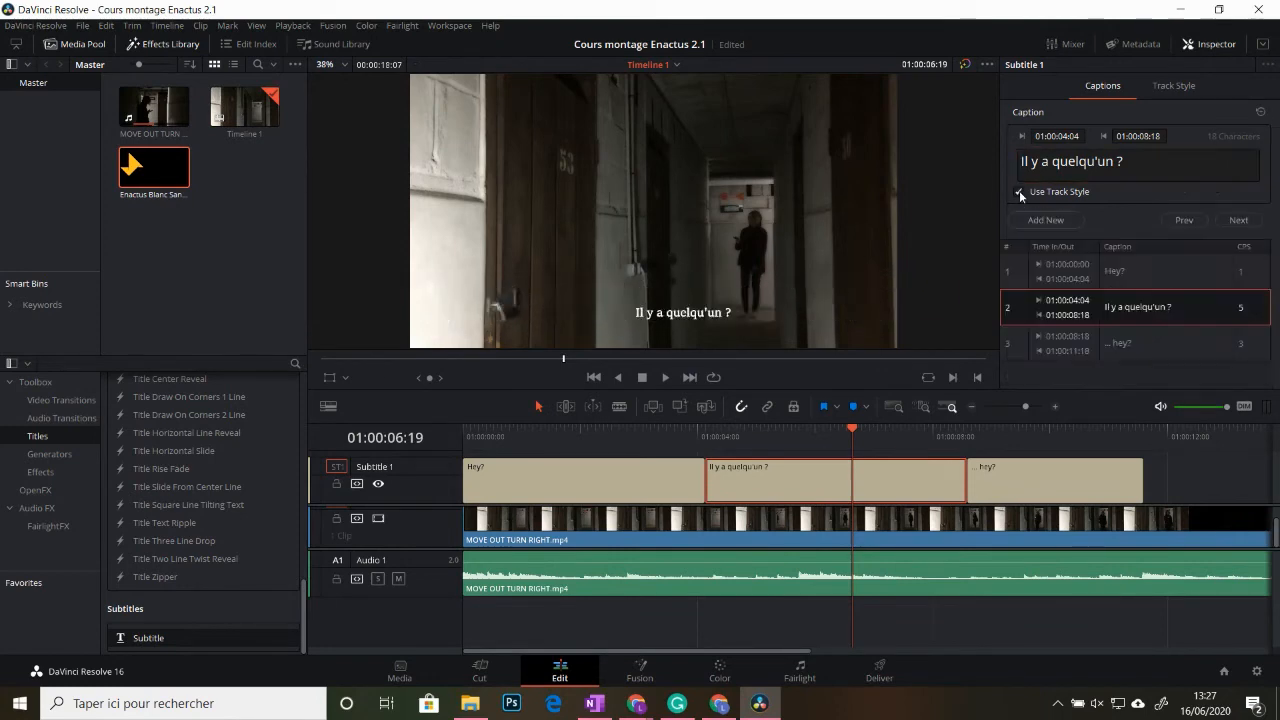
click(1178, 279)
click(1158, 346)
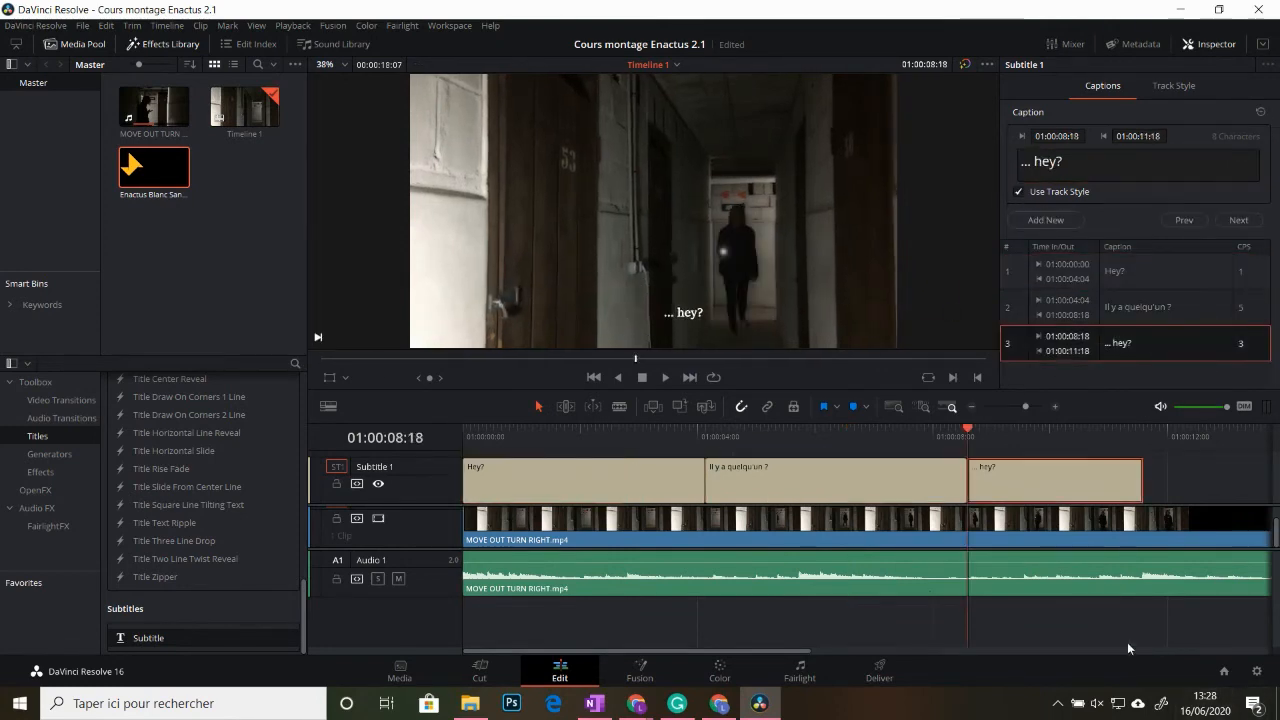
Try a slower clip speed on the MOVE OUT TURN RIGHT.mp4 video clip
drag(971, 434, 380, 438)
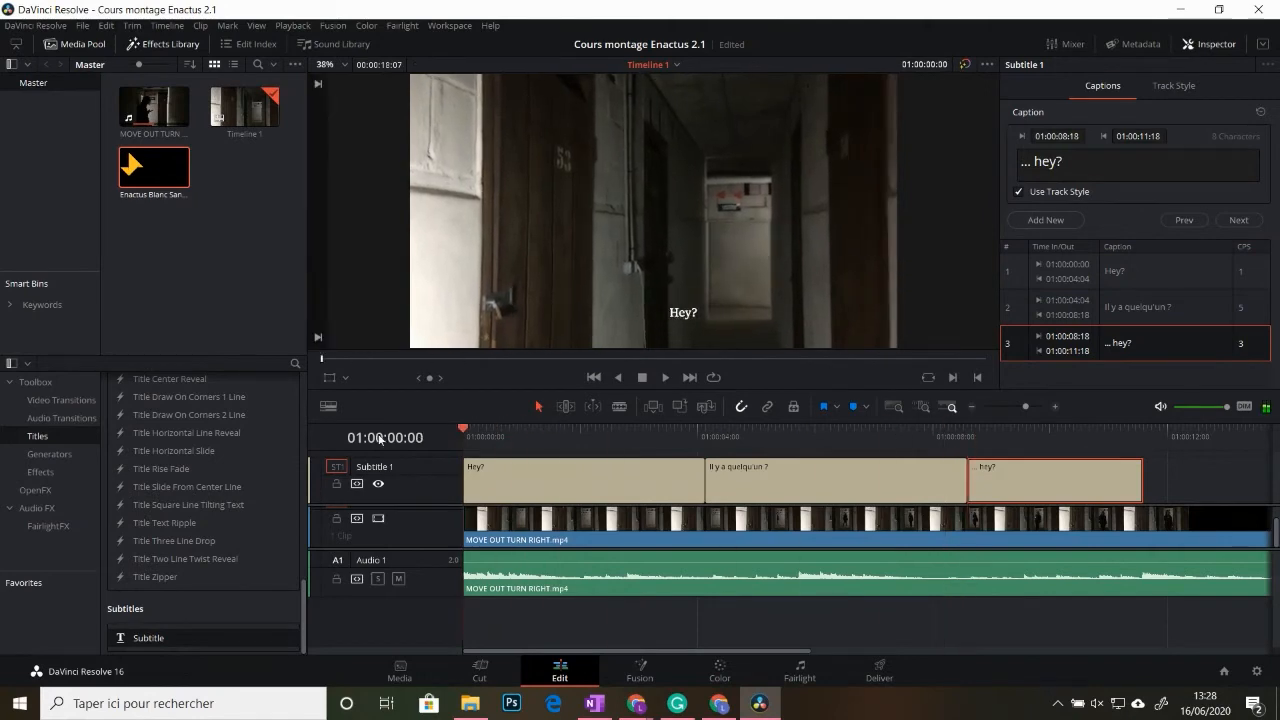
click(518, 528)
click(923, 407)
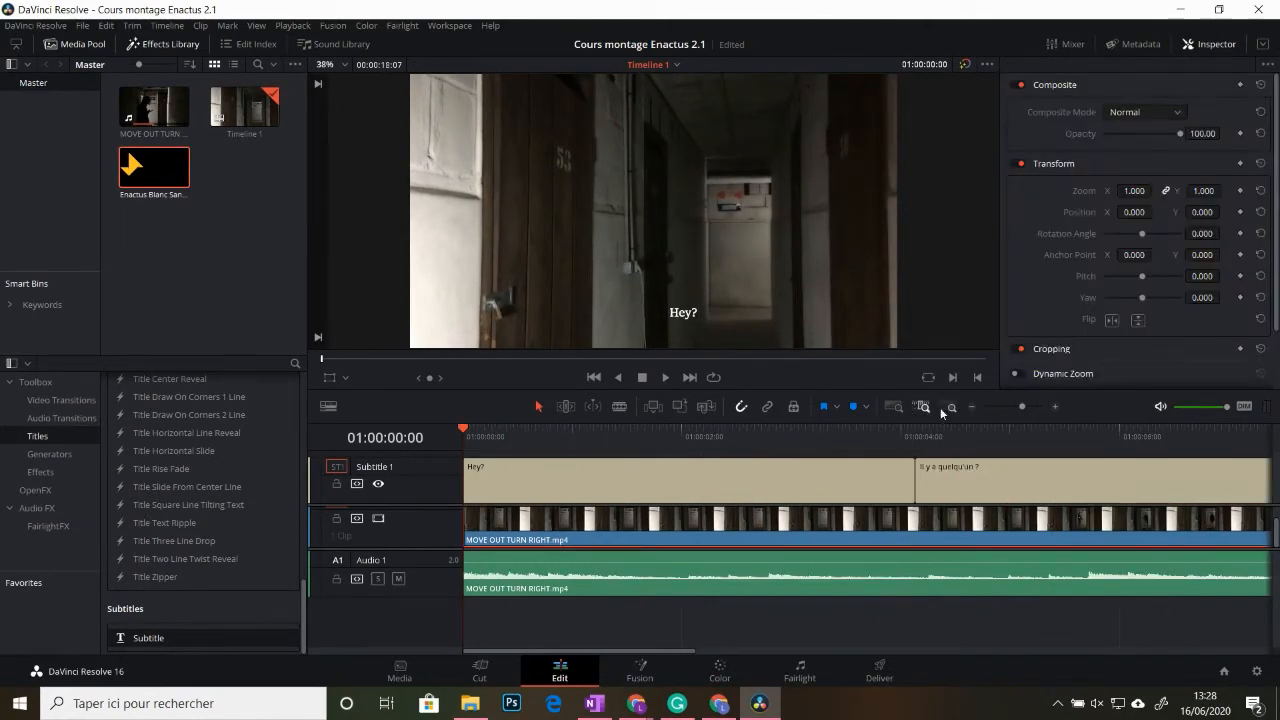
right_click(678, 522)
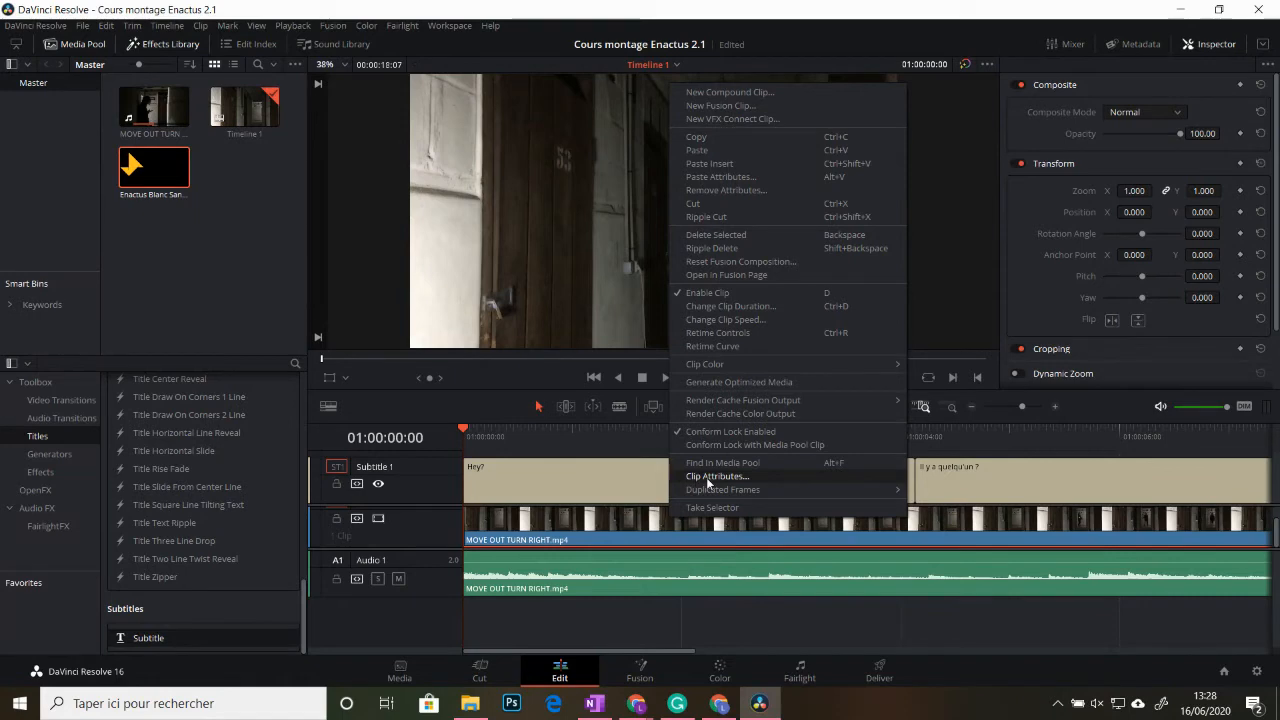
click(764, 320)
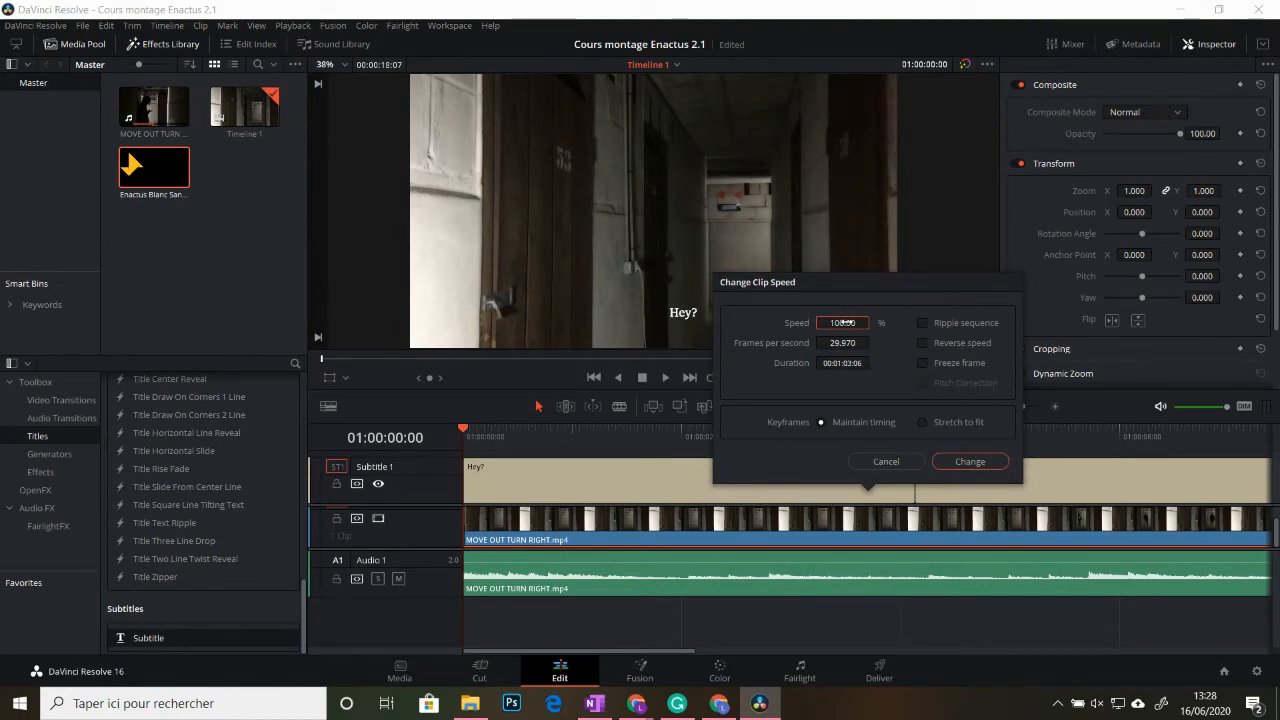
drag(842, 322, 891, 322)
click(968, 461)
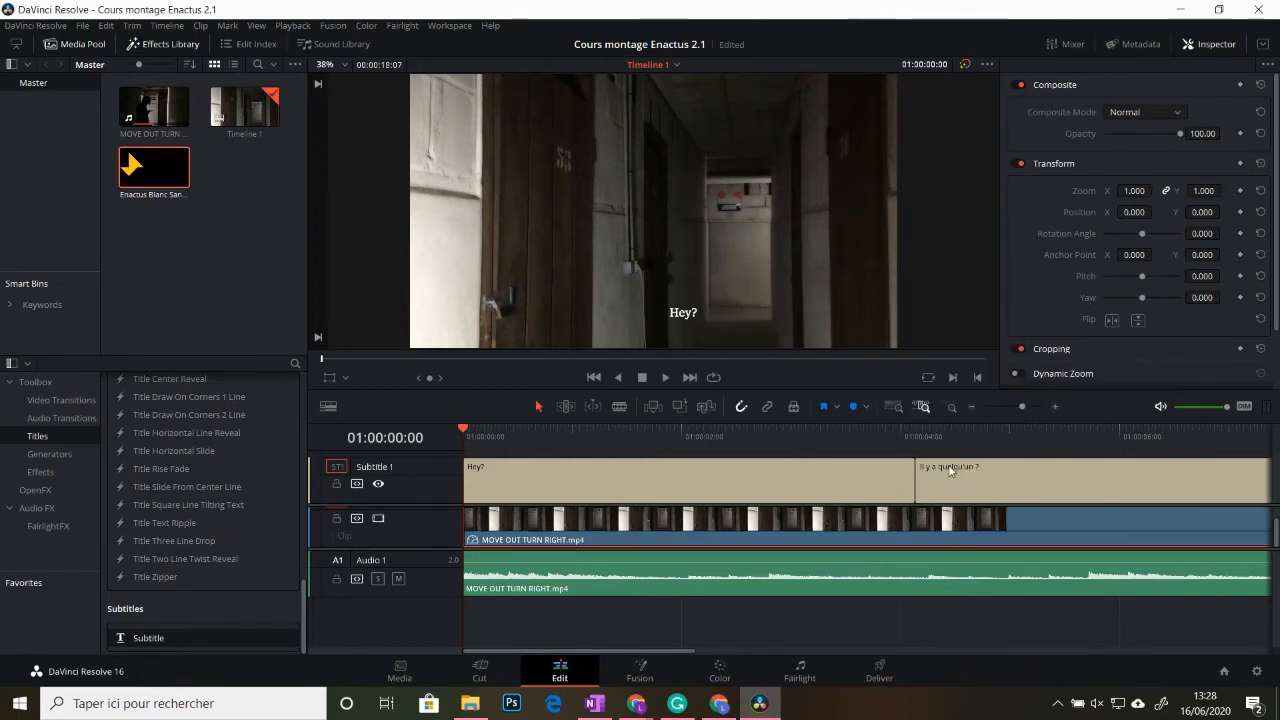
Play through the slowed clip to check its motion, then undo the speed change
click(665, 377)
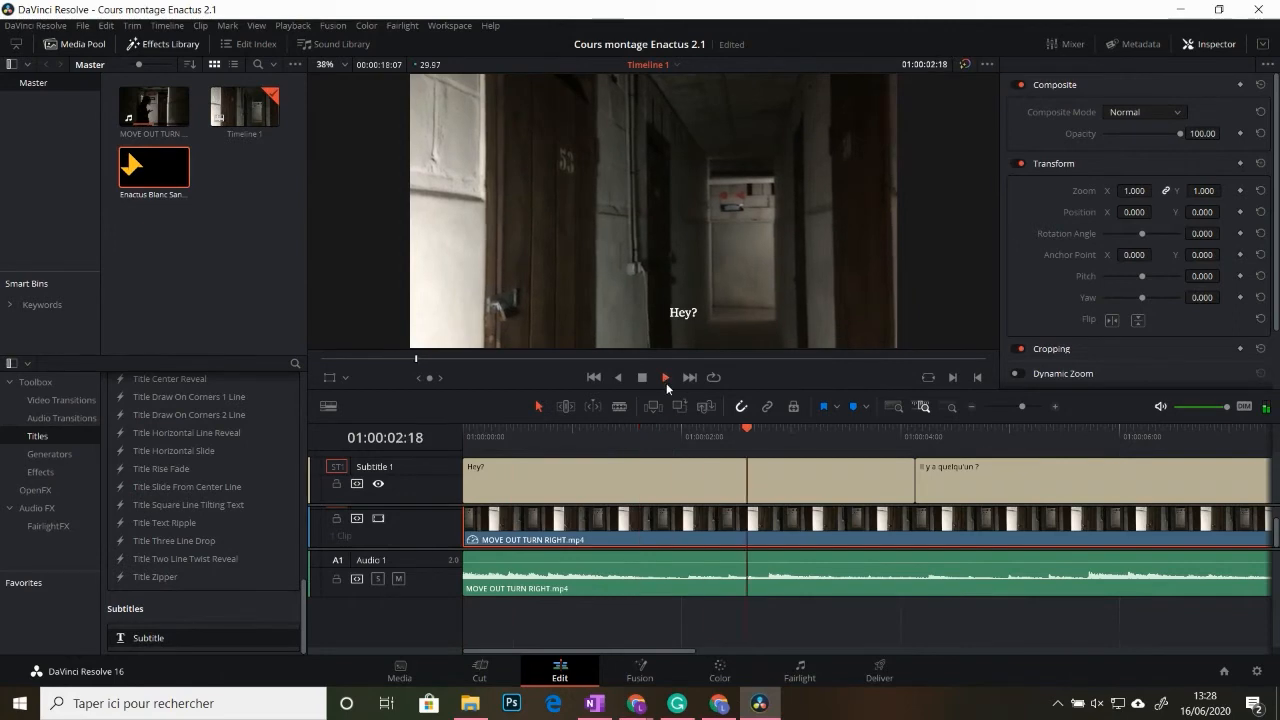
key(space)
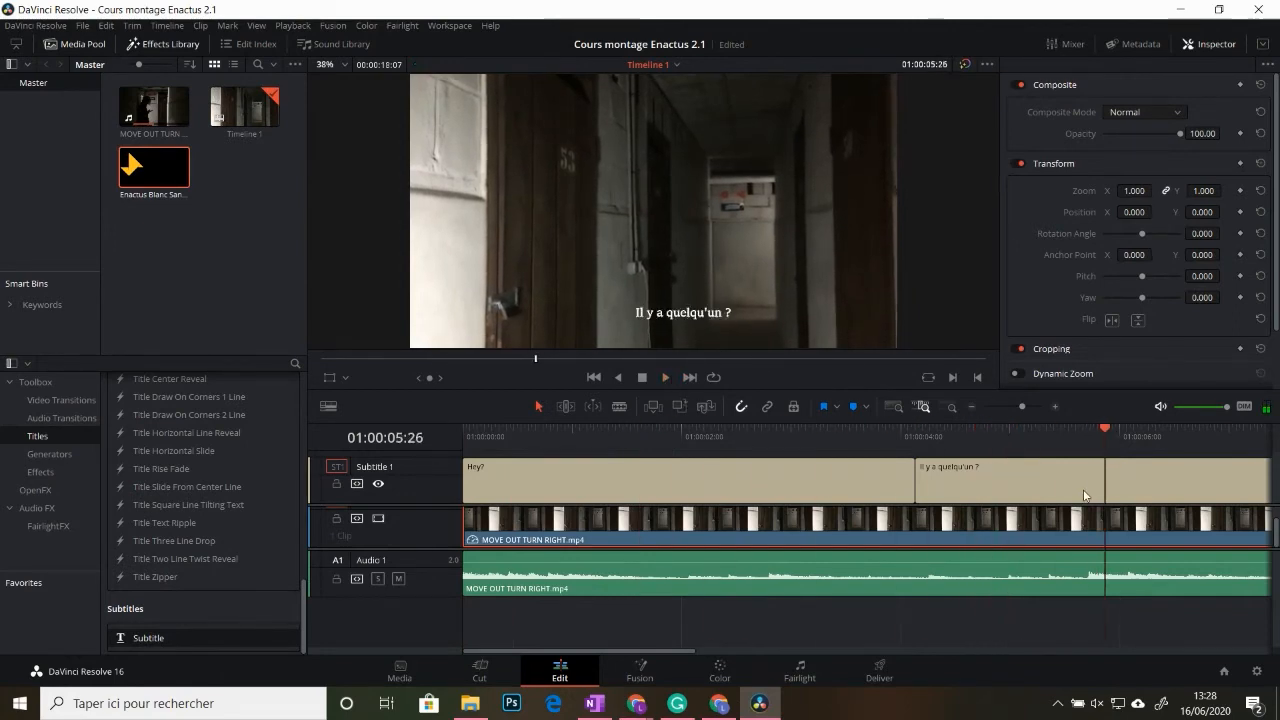
key(ctrl+minus)
drag(869, 432, 1099, 470)
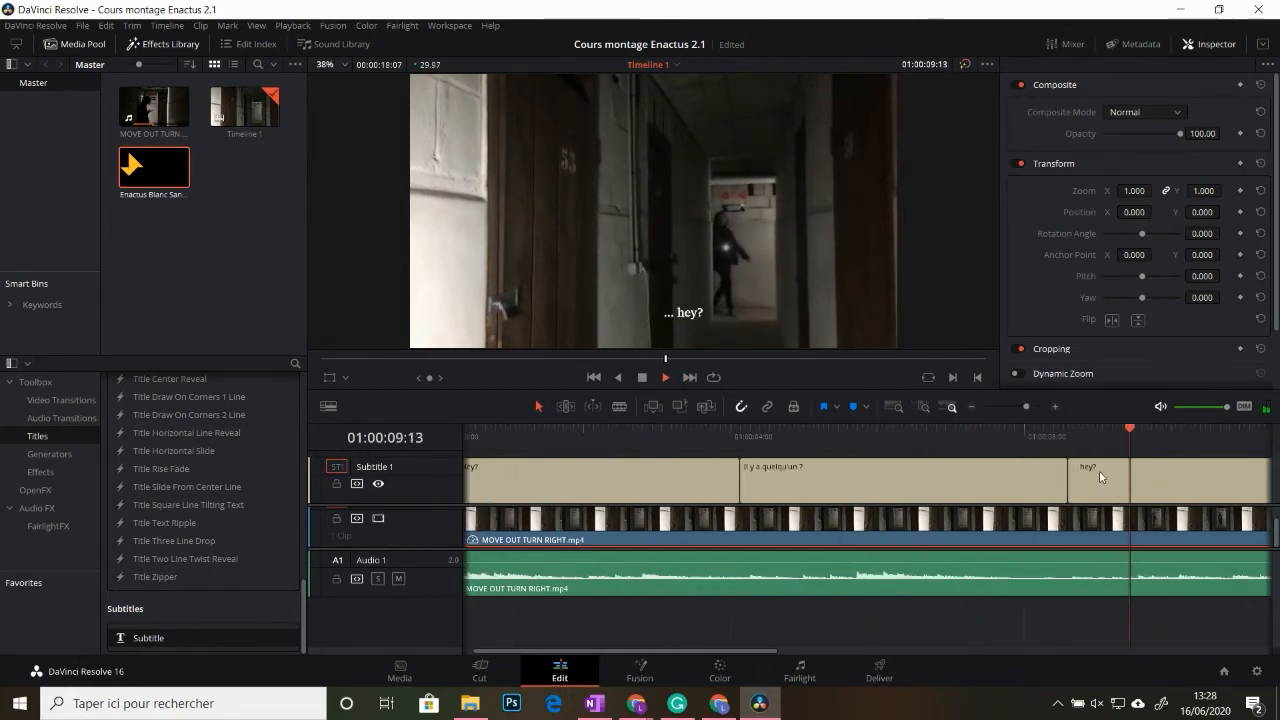
key(space)
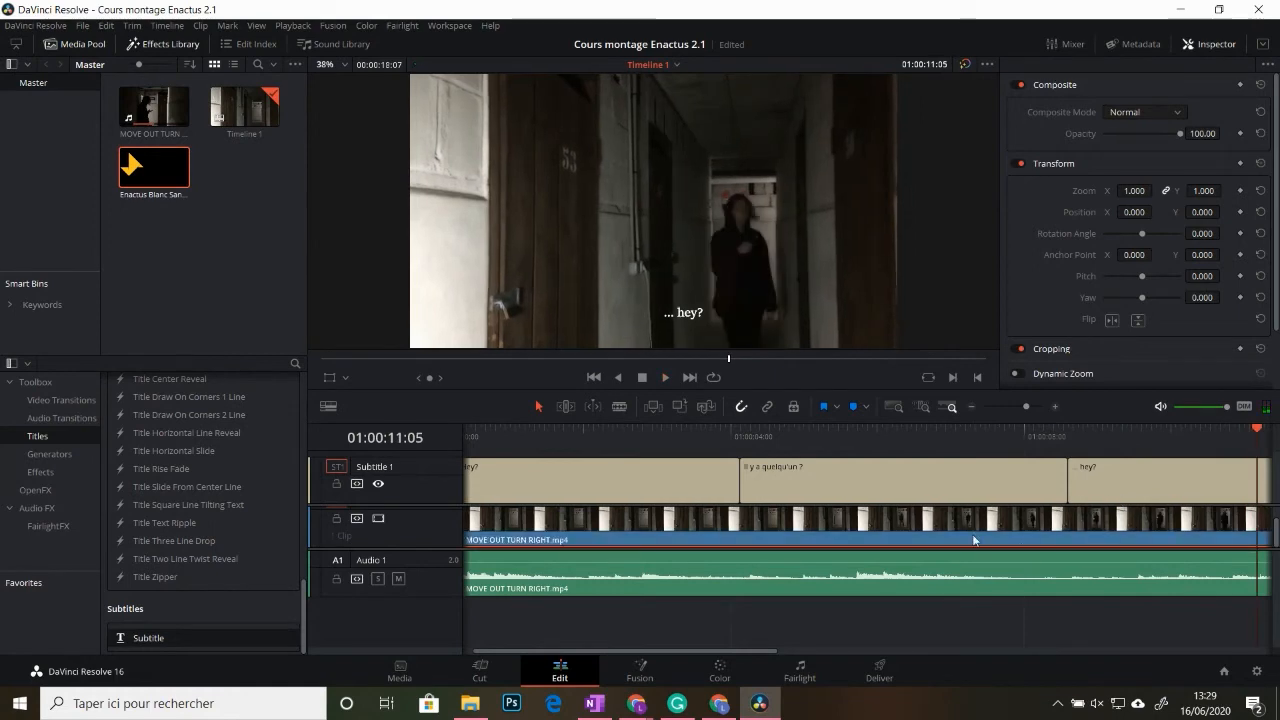
Try a faster clip speed on the MOVE OUT TURN RIGHT.mp4 video clip
right_click(1003, 532)
mouse_move(1100, 409)
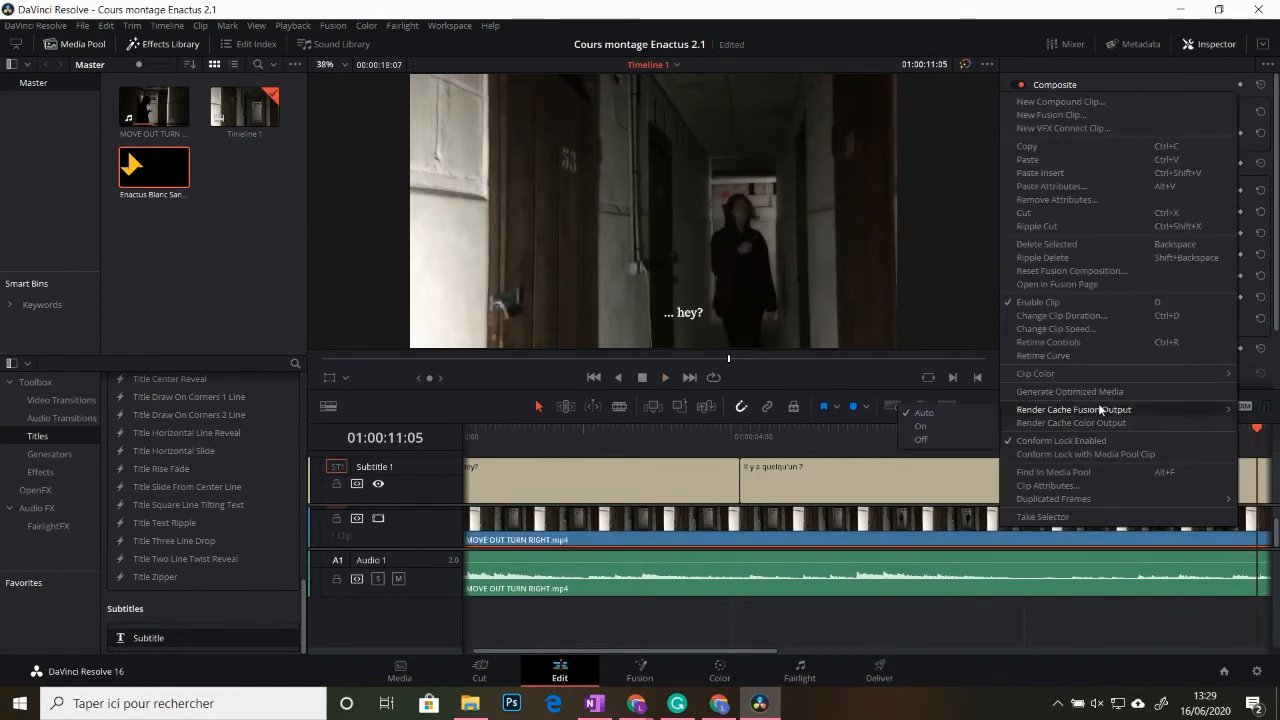
click(1089, 330)
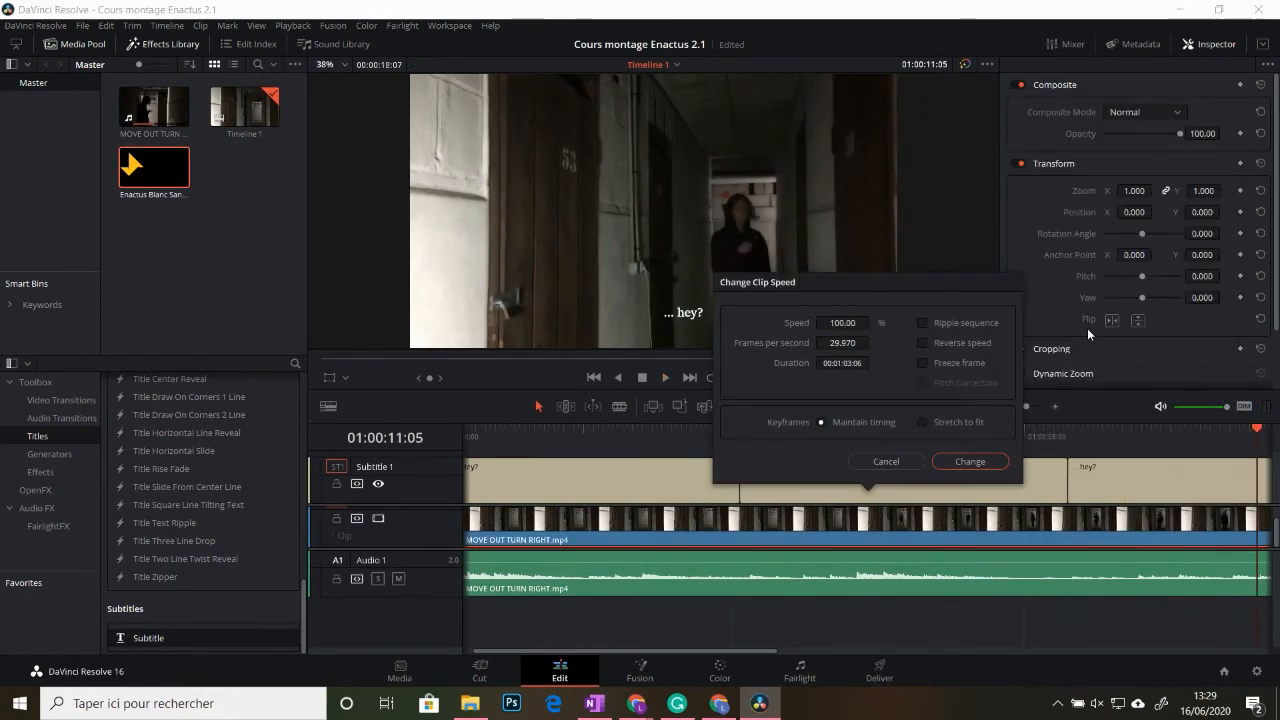
drag(843, 323, 866, 358)
click(974, 465)
Play the sped-up clip from just before the second subtitle, then undo the speed change
drag(1254, 428, 705, 423)
key(space)
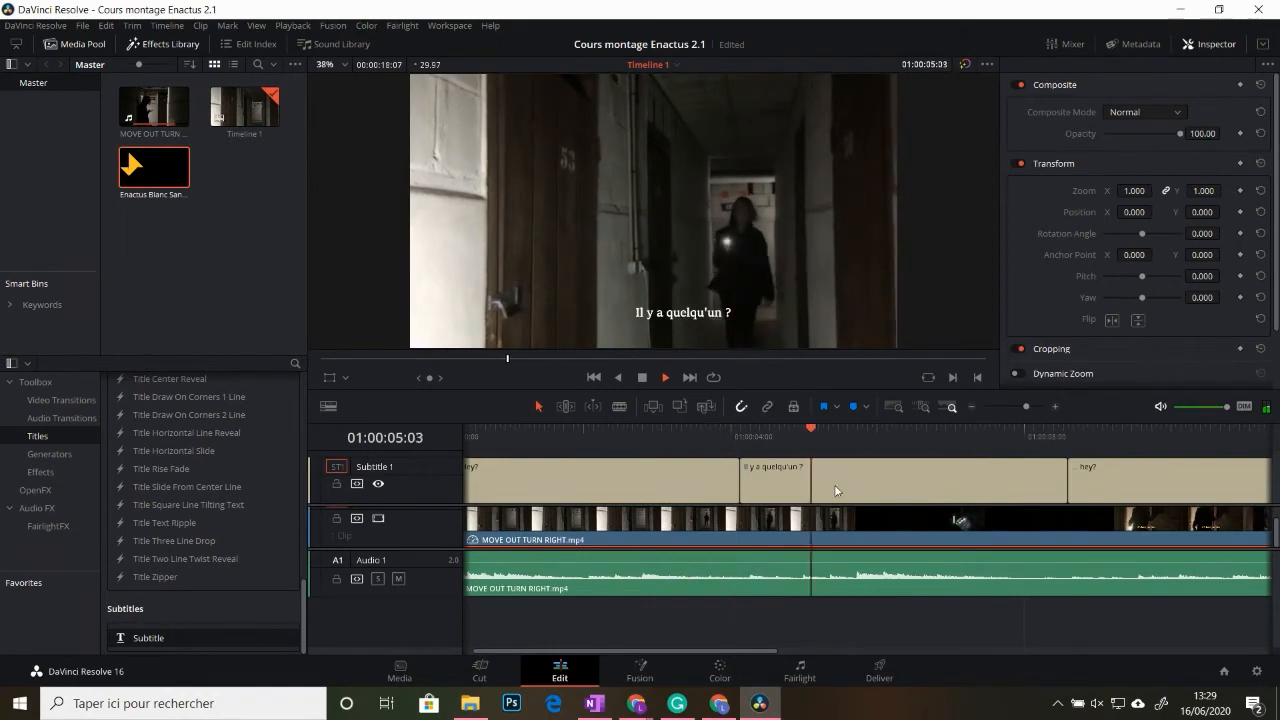
key(space)
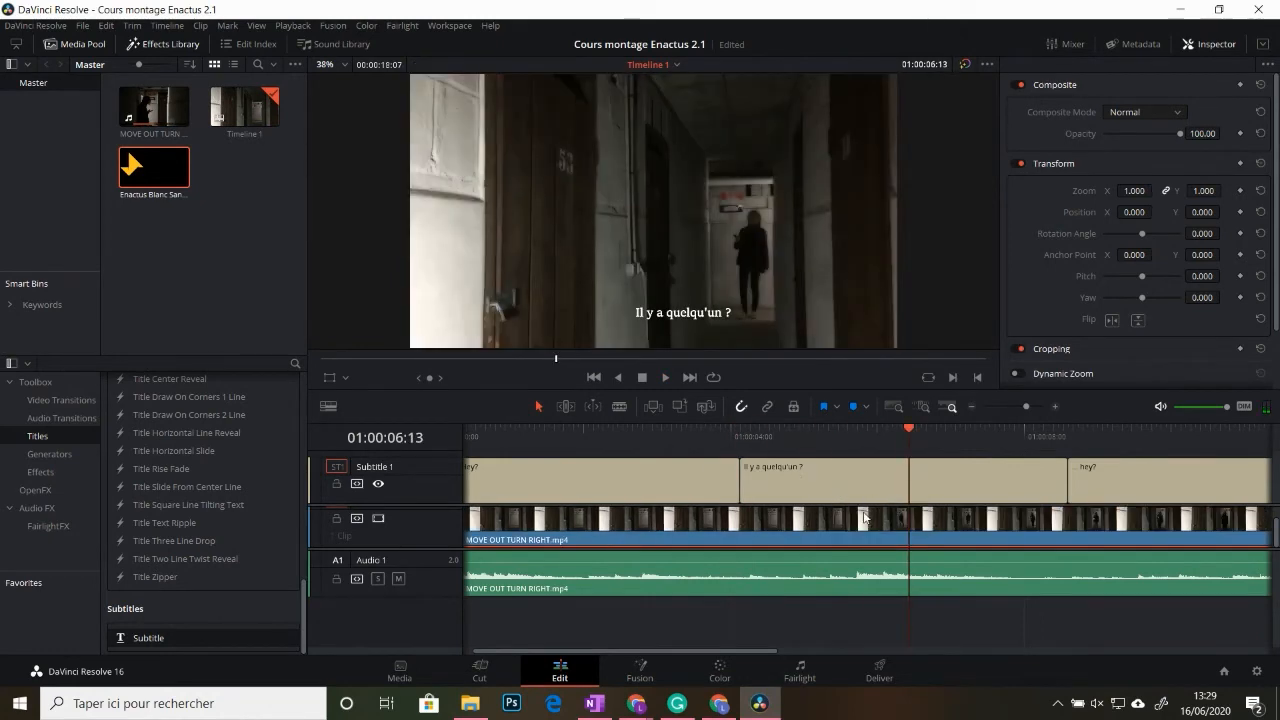
Open the MOVE OUT TURN RIGHT.mp4 clip on the Fusion page
click(652, 671)
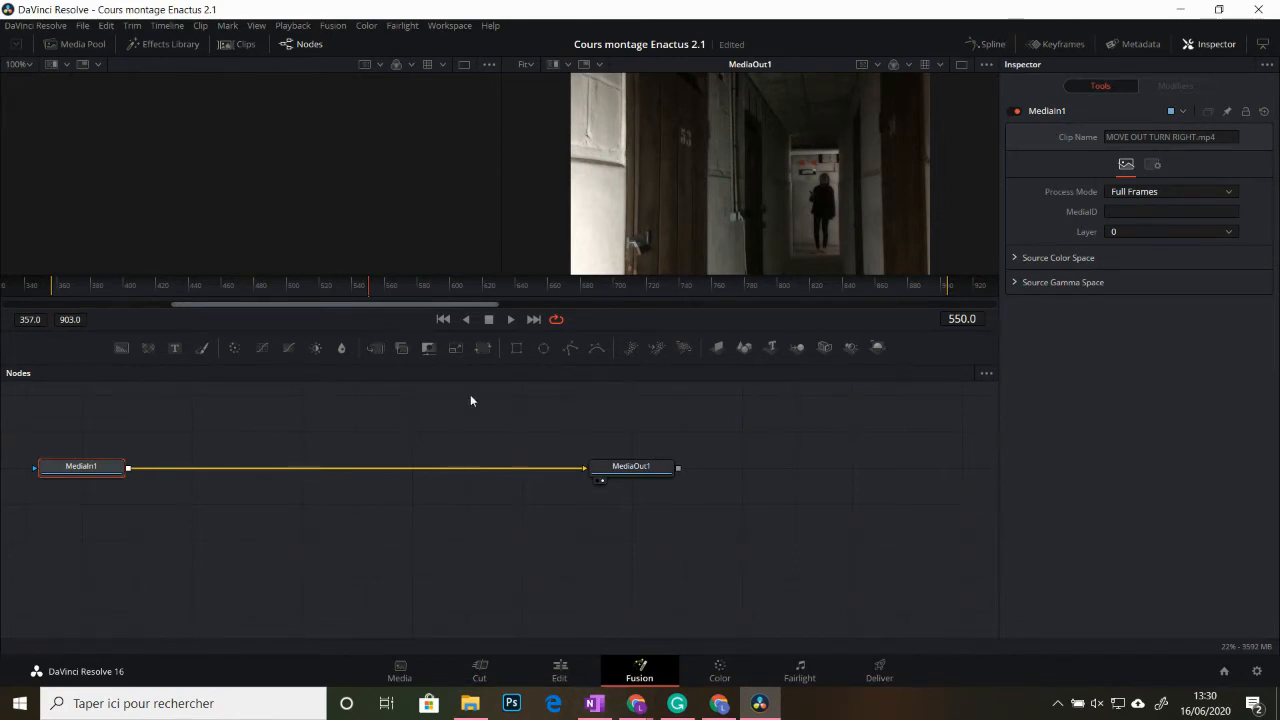
Move the MediaOut1 node close beside the MediaIn1 node in the Fusion node graph
drag(628, 468, 272, 471)
drag(100, 470, 100, 471)
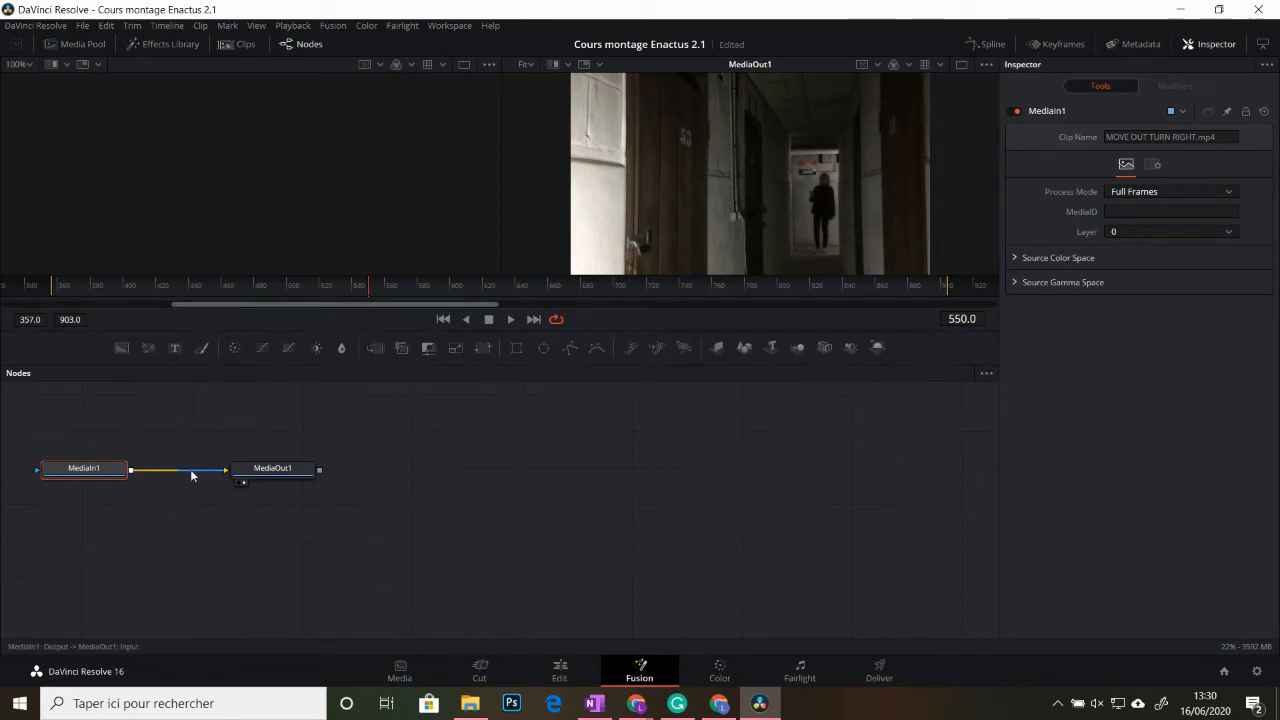
drag(271, 469, 237, 472)
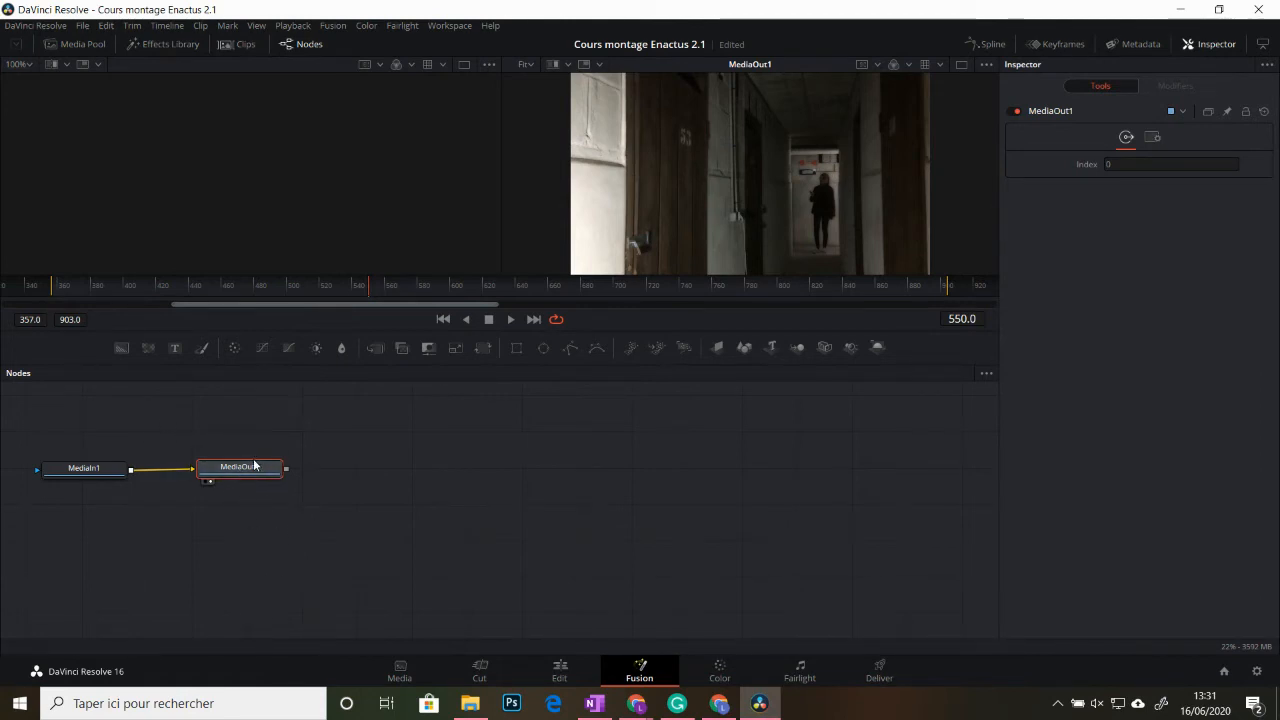
drag(254, 465, 252, 473)
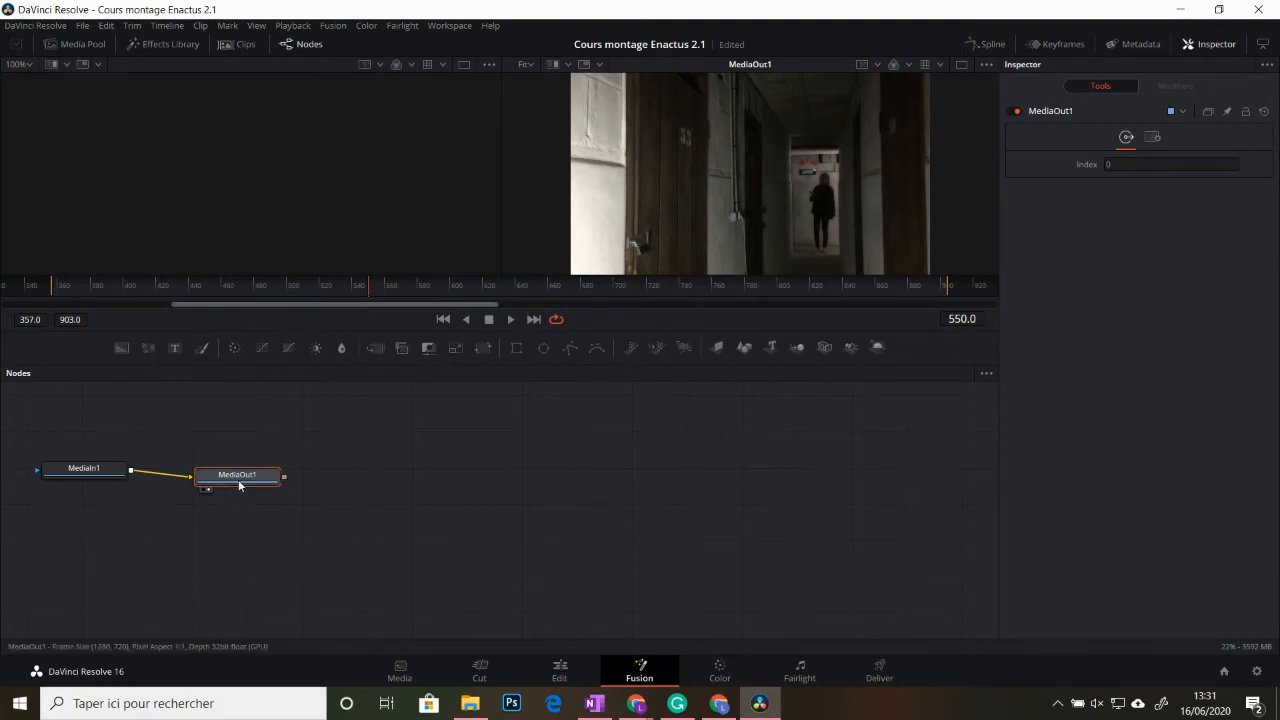
drag(234, 480, 232, 464)
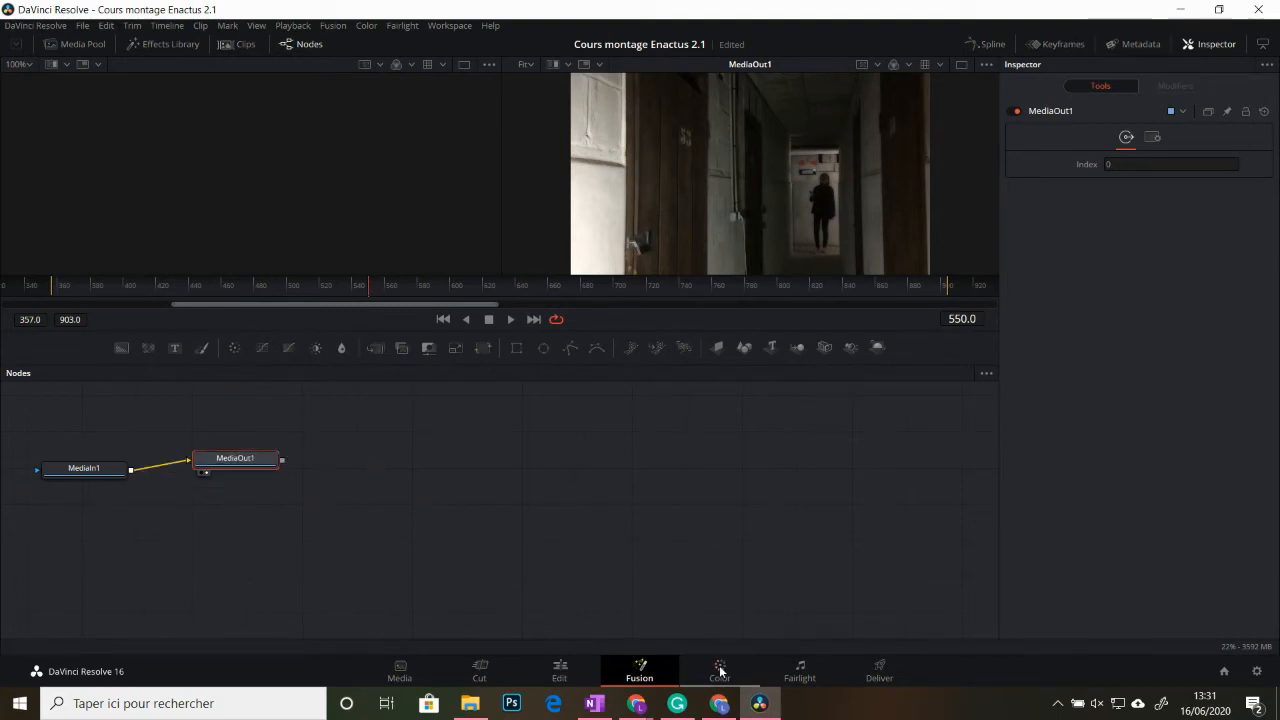
On the Color page, lower the low-saturation end of the clip's Sat Vs Sat curve to an output saturation of 0.00
click(722, 670)
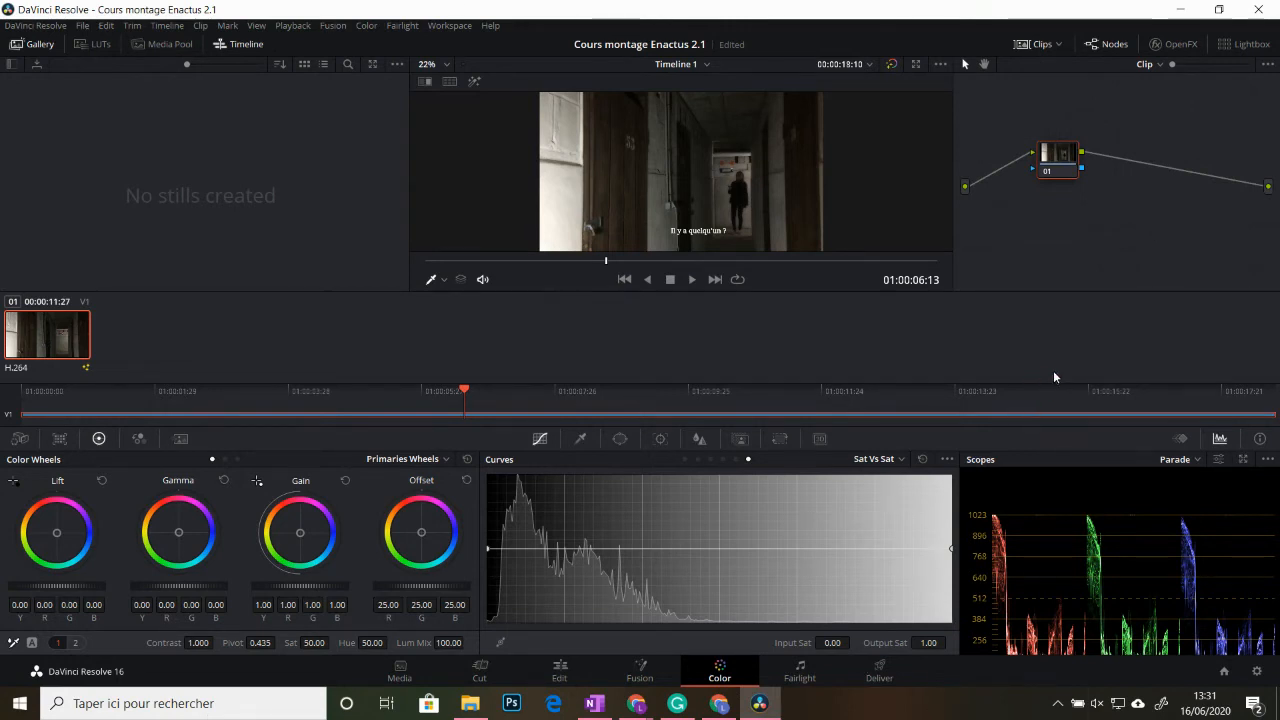
drag(488, 549, 492, 622)
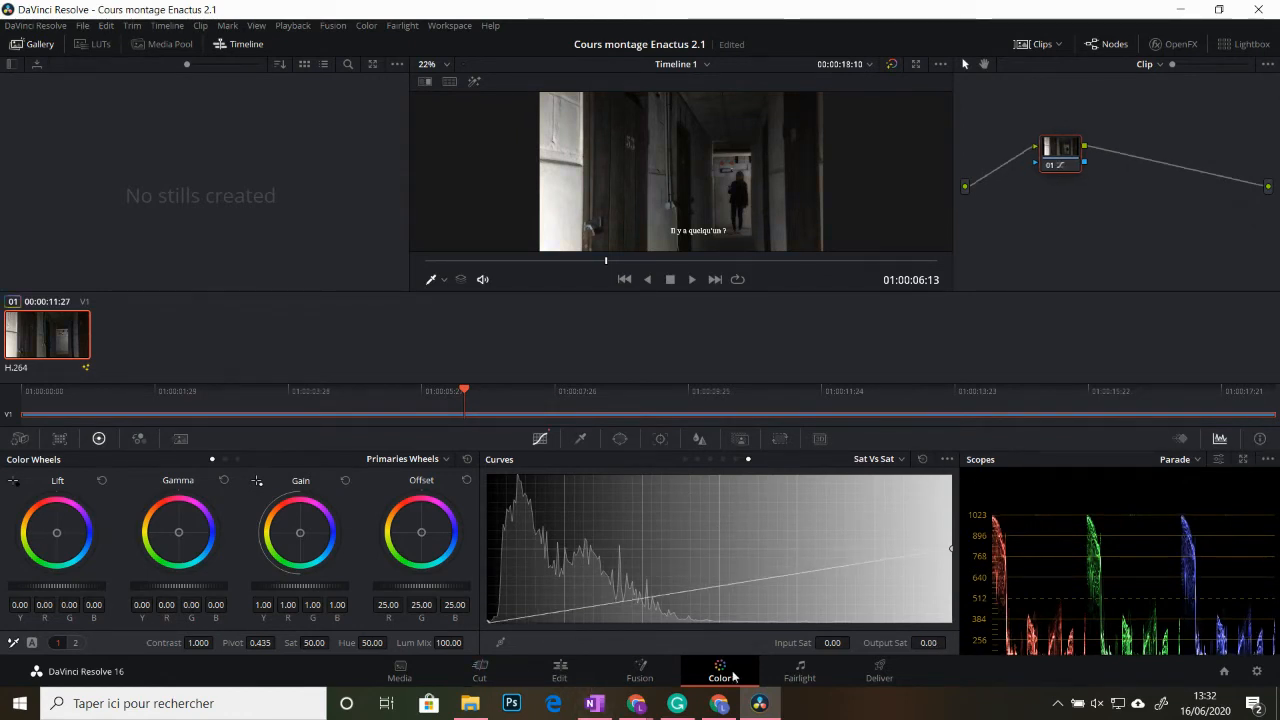
On the Fairlight page, add the Noise Reduction effect to the Audio 1 track
click(806, 672)
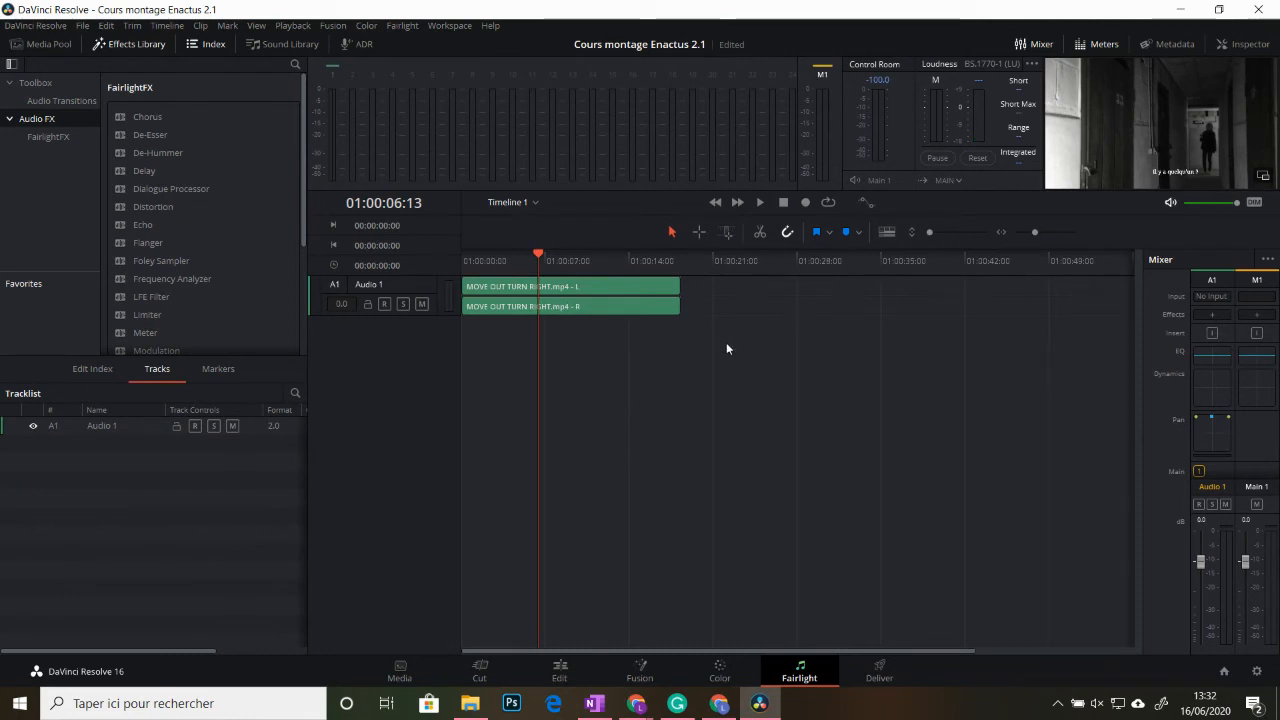
scroll(557, 337, up, 3)
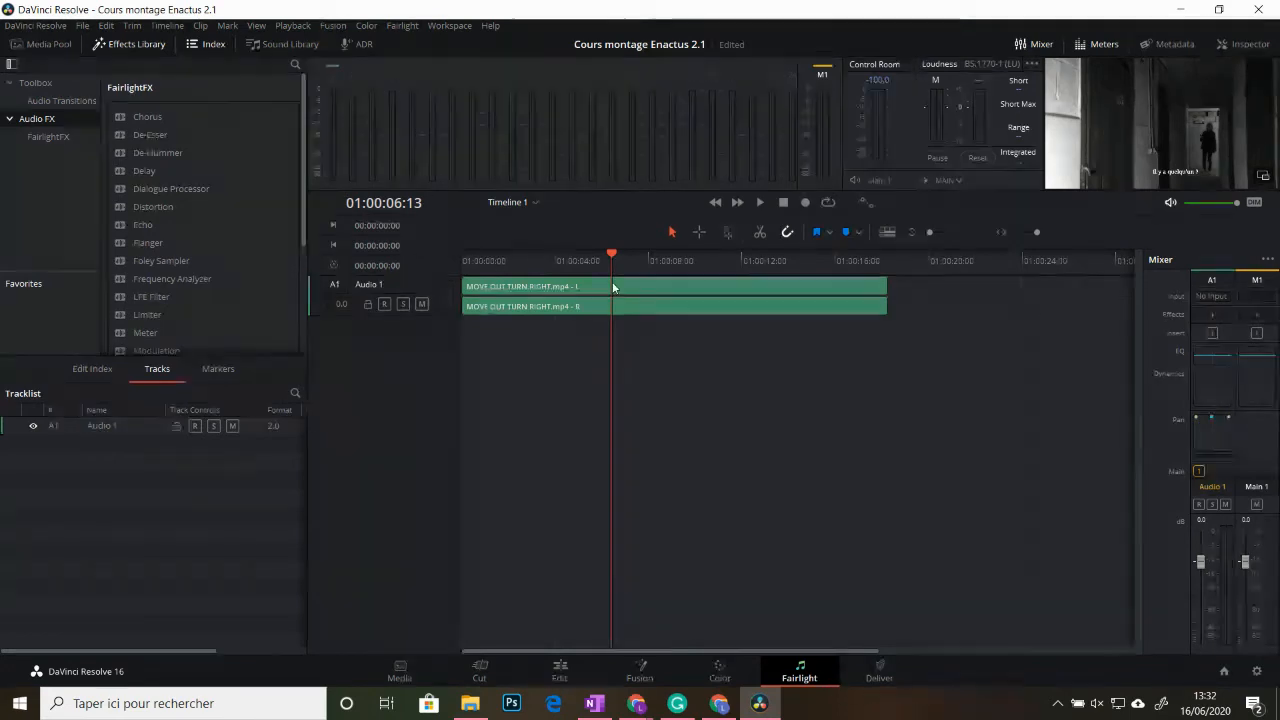
click(665, 290)
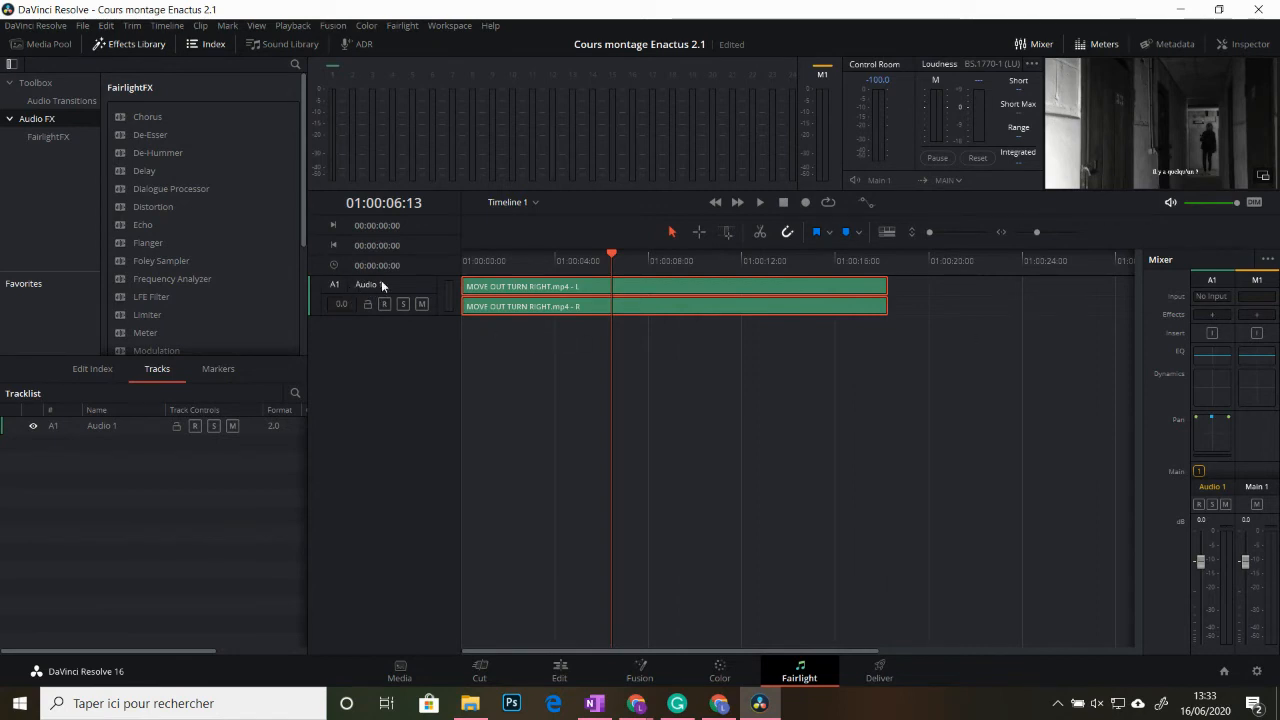
click(1216, 316)
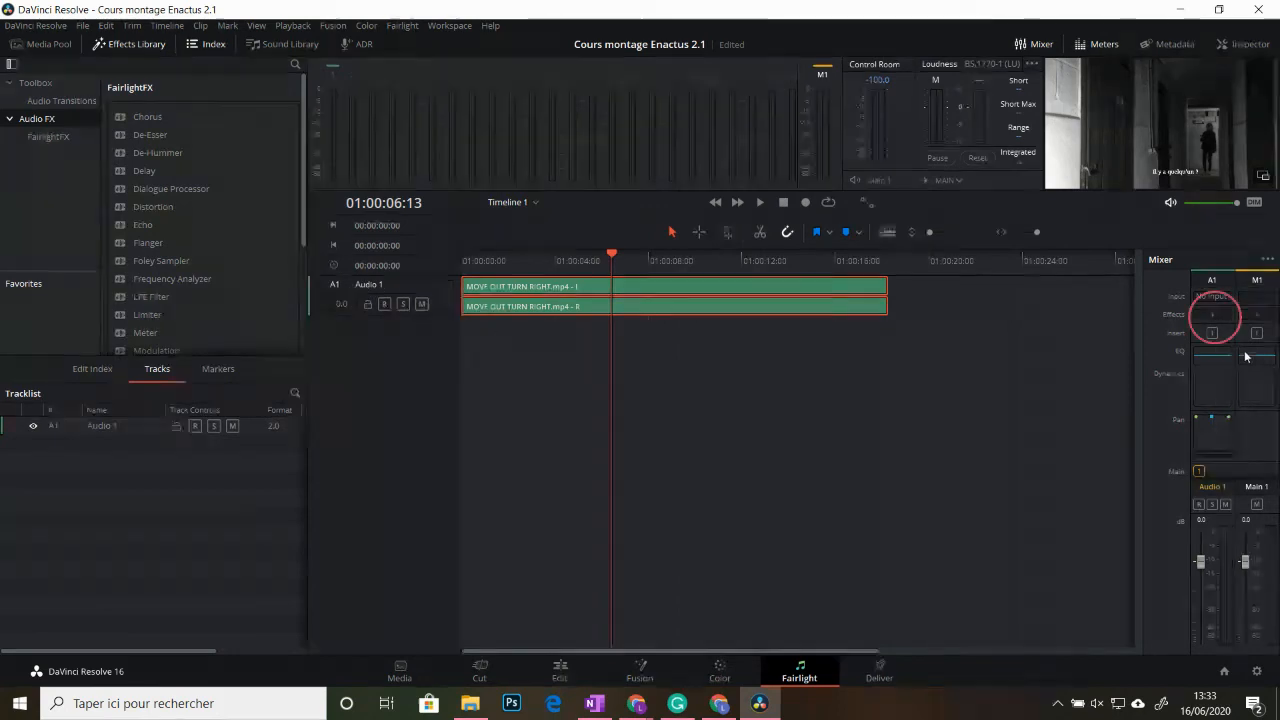
click(1211, 312)
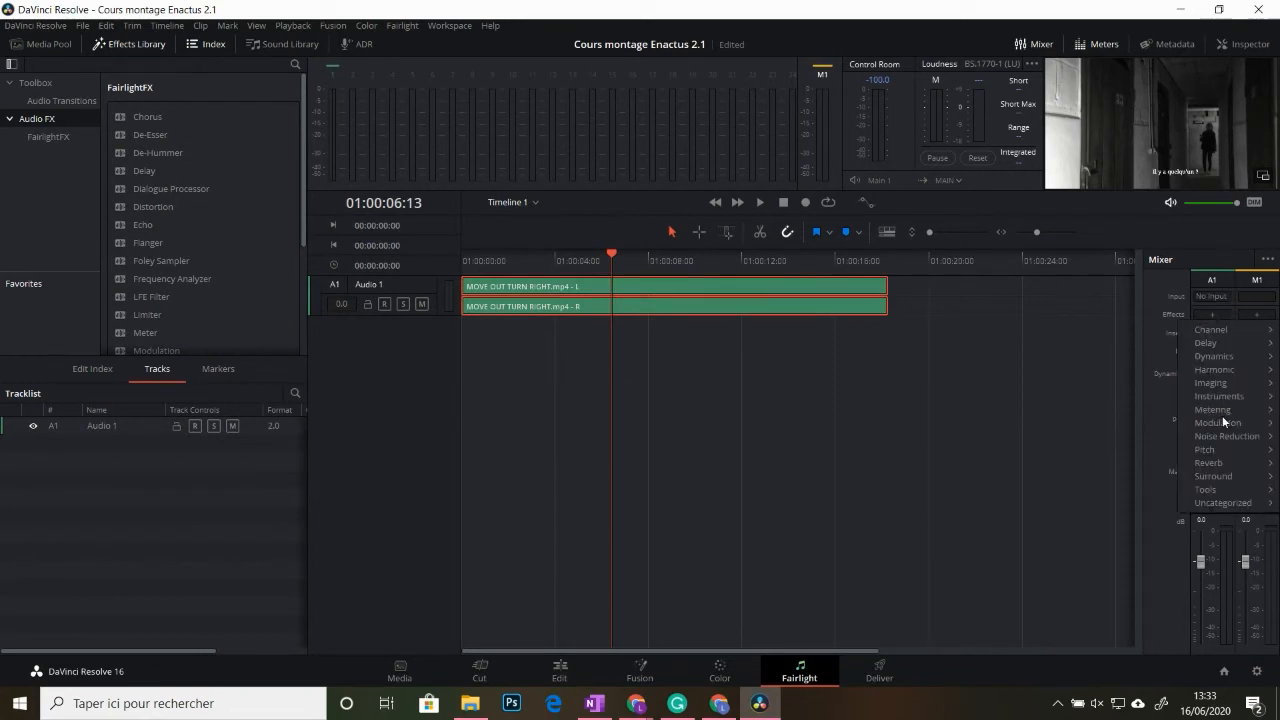
mouse_move(1224, 437)
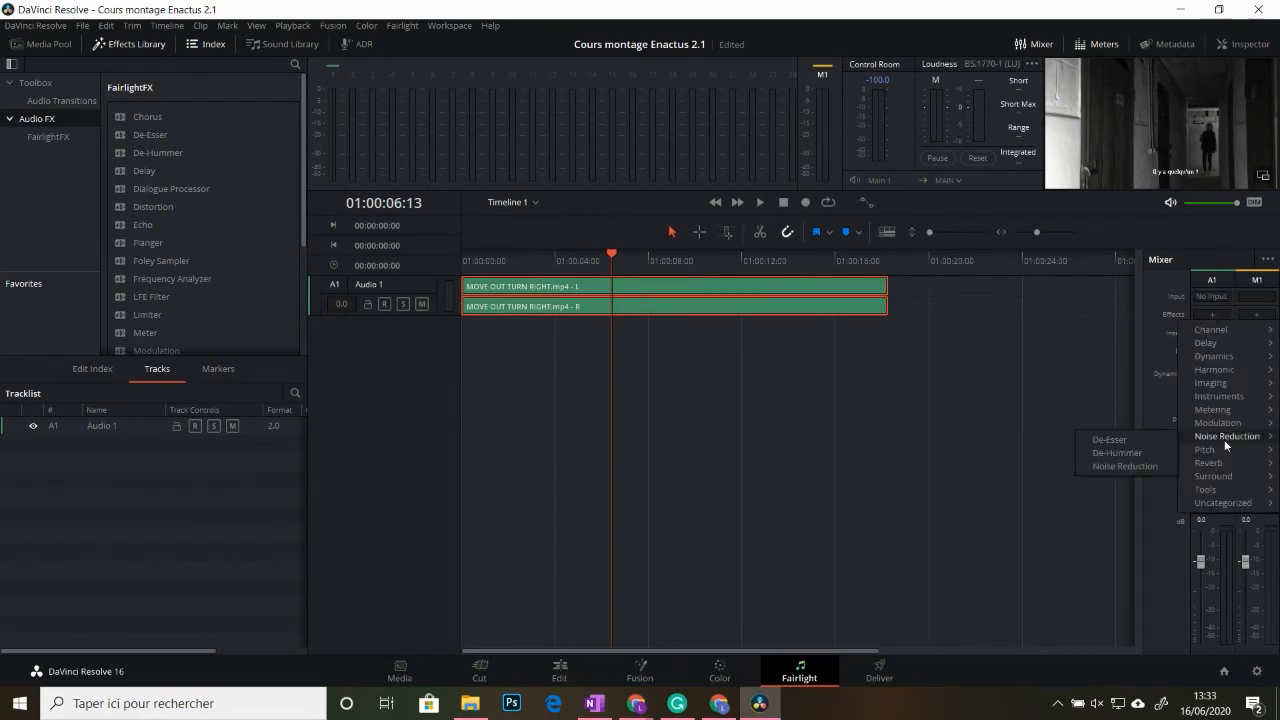
click(1150, 465)
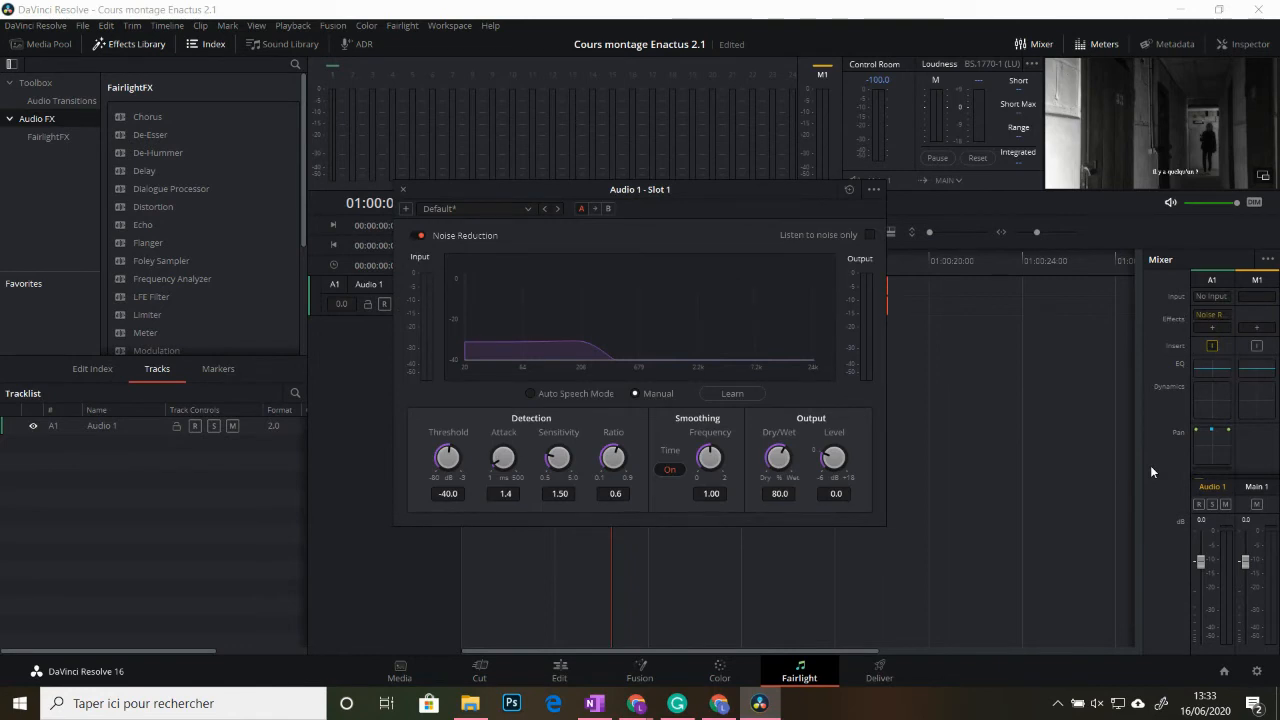
Move the Noise Reduction window aside, toggle the effect off and on, and close its settings
drag(716, 202, 934, 210)
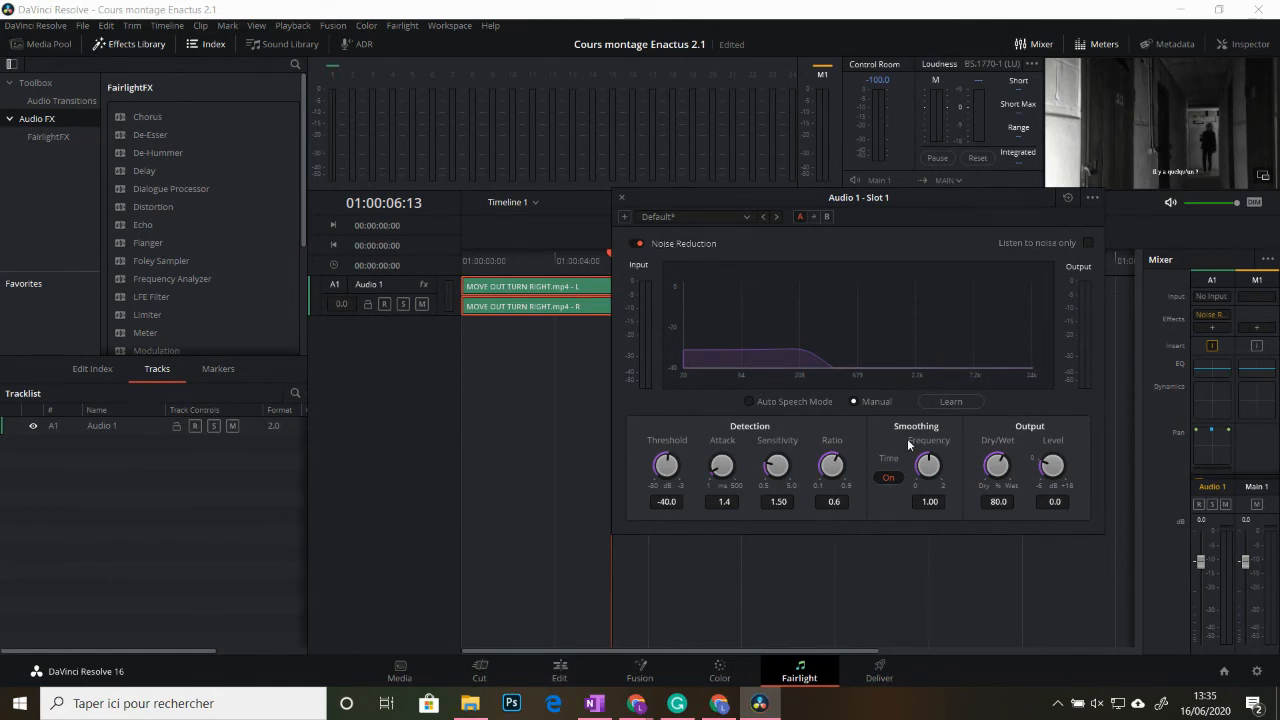
click(638, 246)
click(642, 246)
click(634, 245)
click(621, 200)
Add the Vocal Channel effect to the Audio 1 track and move its settings window aside
click(1210, 333)
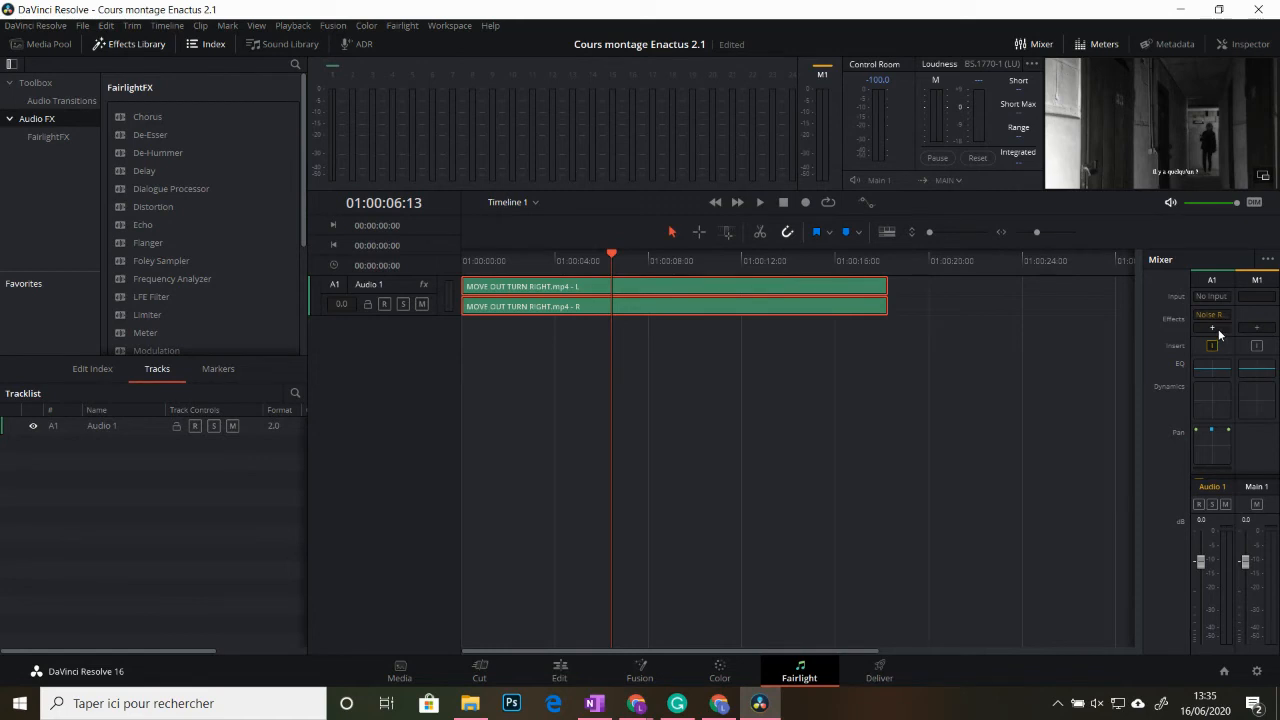
click(1218, 329)
mouse_move(1212, 342)
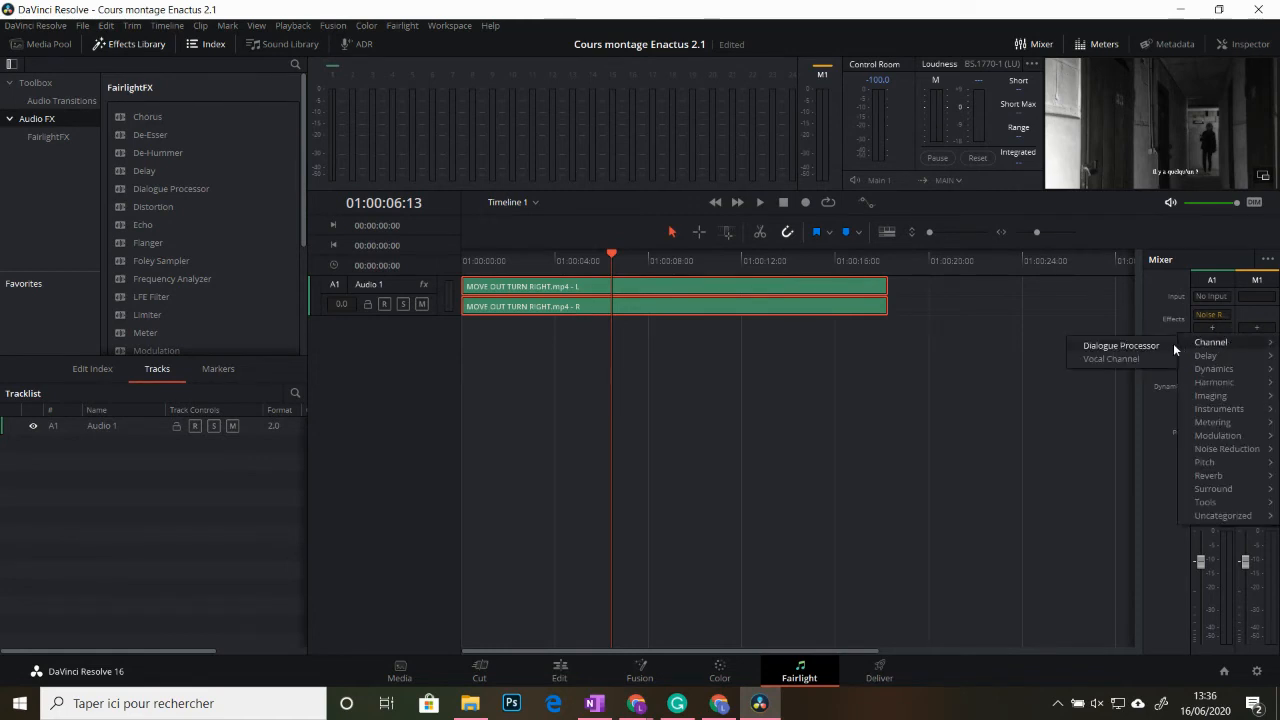
click(1148, 361)
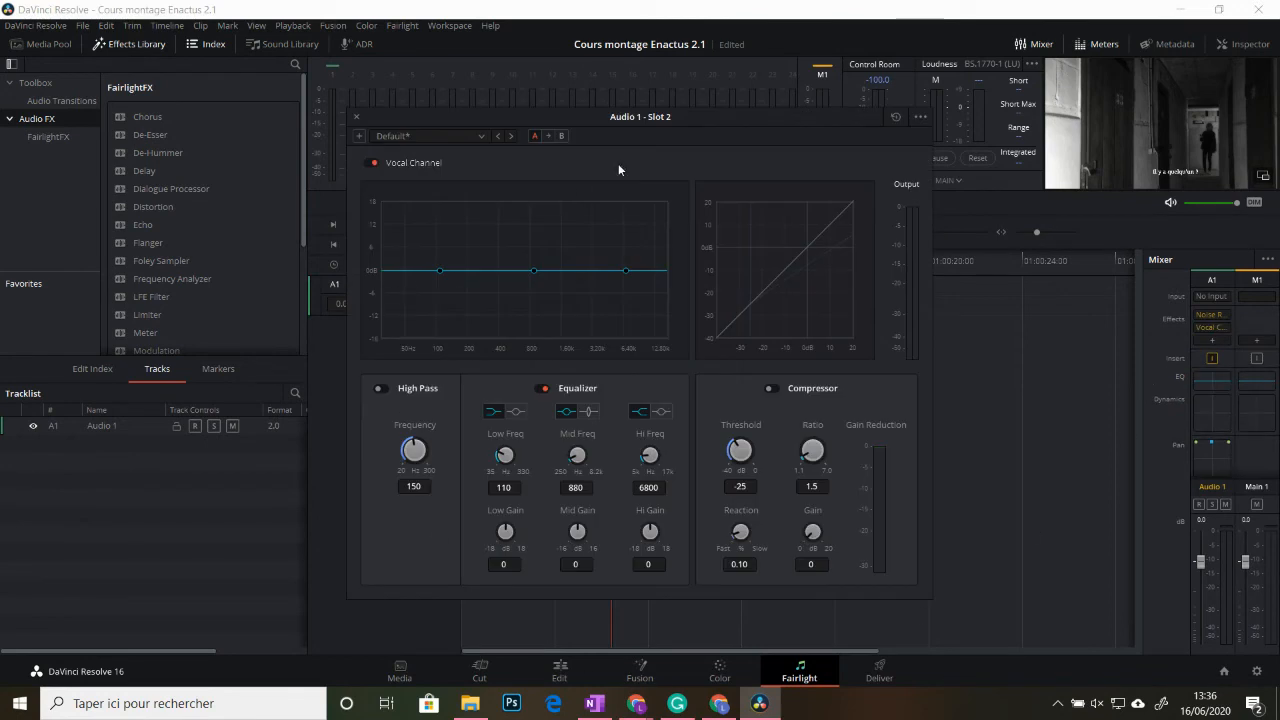
drag(643, 117, 838, 155)
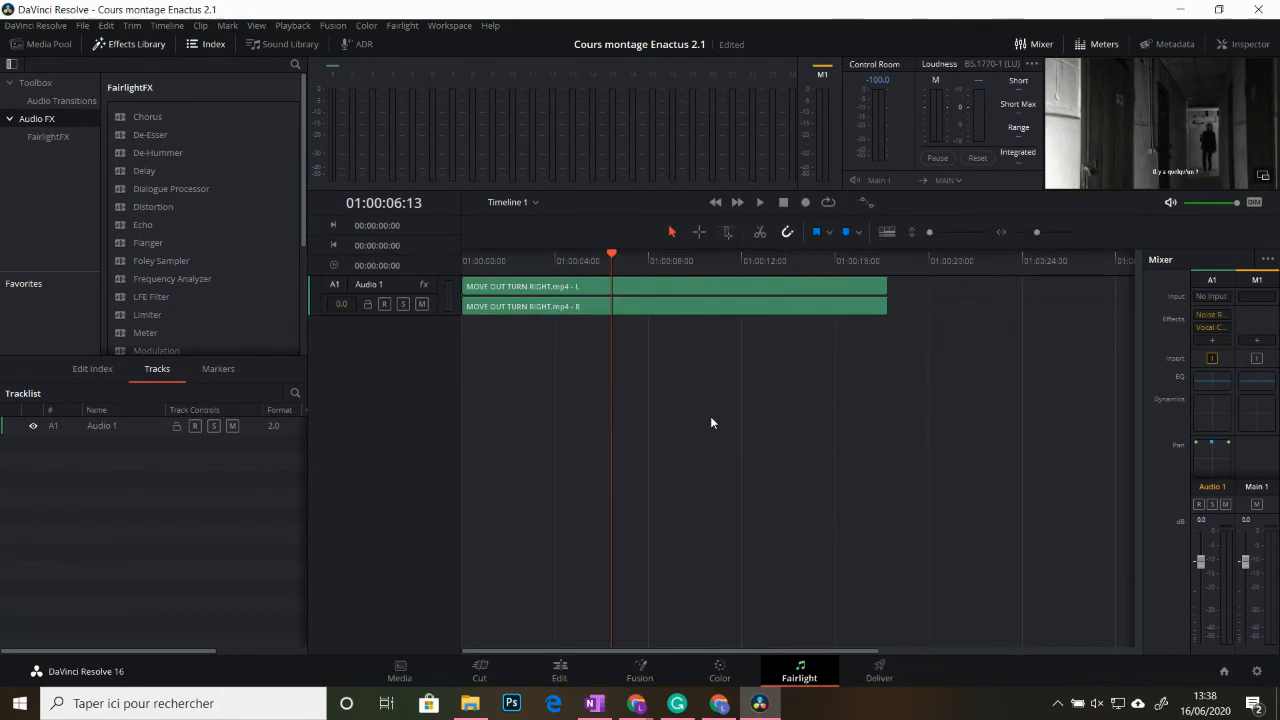
Move the playhead back to 01:00:05:01 and add one stereo audio track below Audio 1
drag(610, 247, 579, 260)
right_click(403, 348)
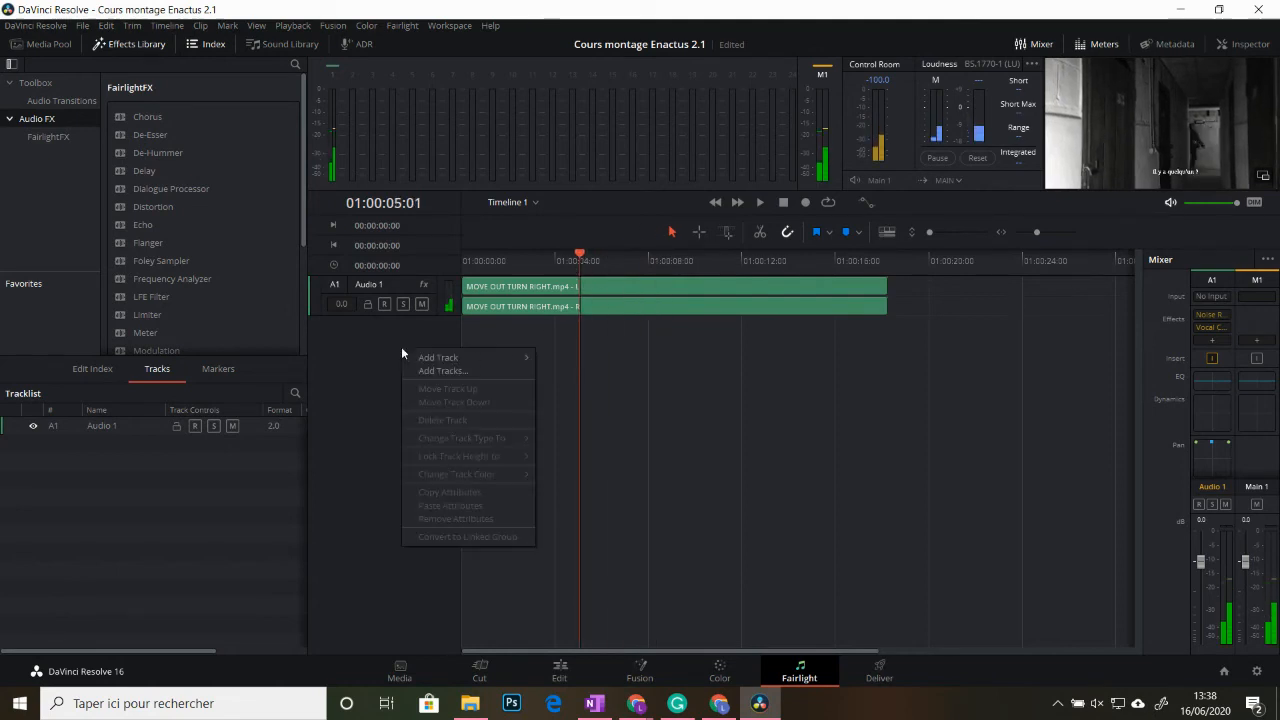
click(439, 372)
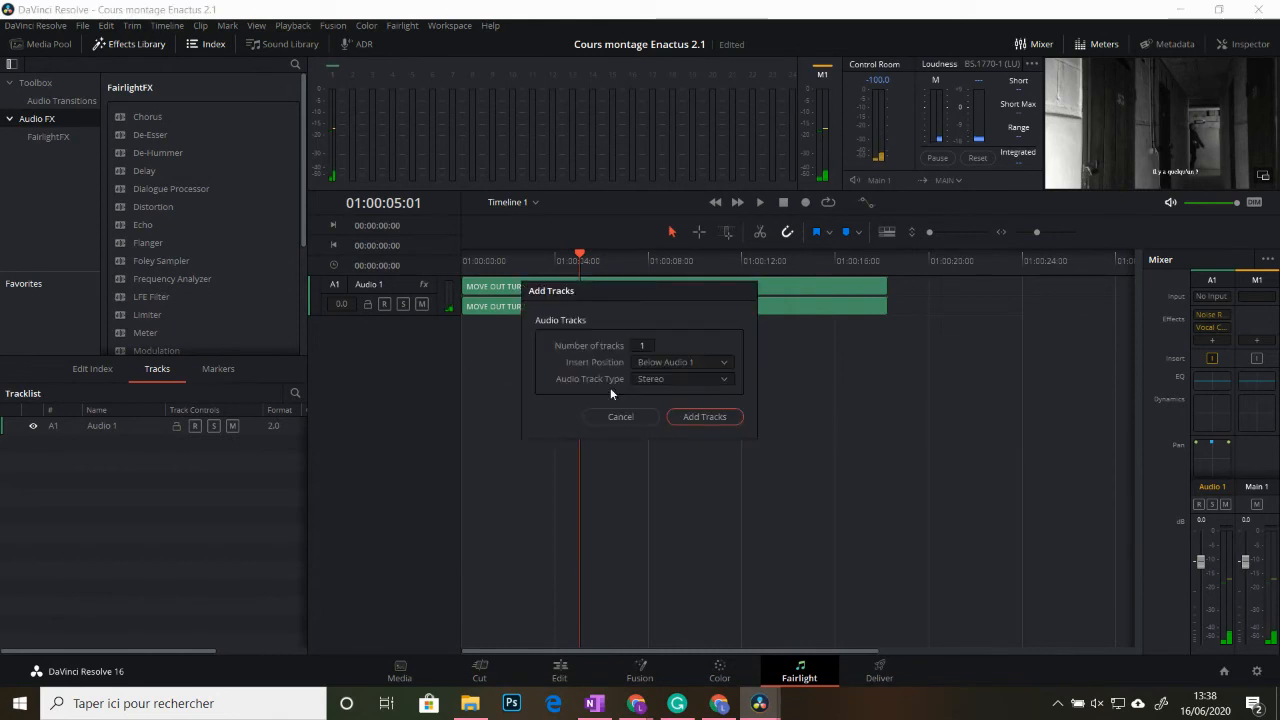
click(698, 416)
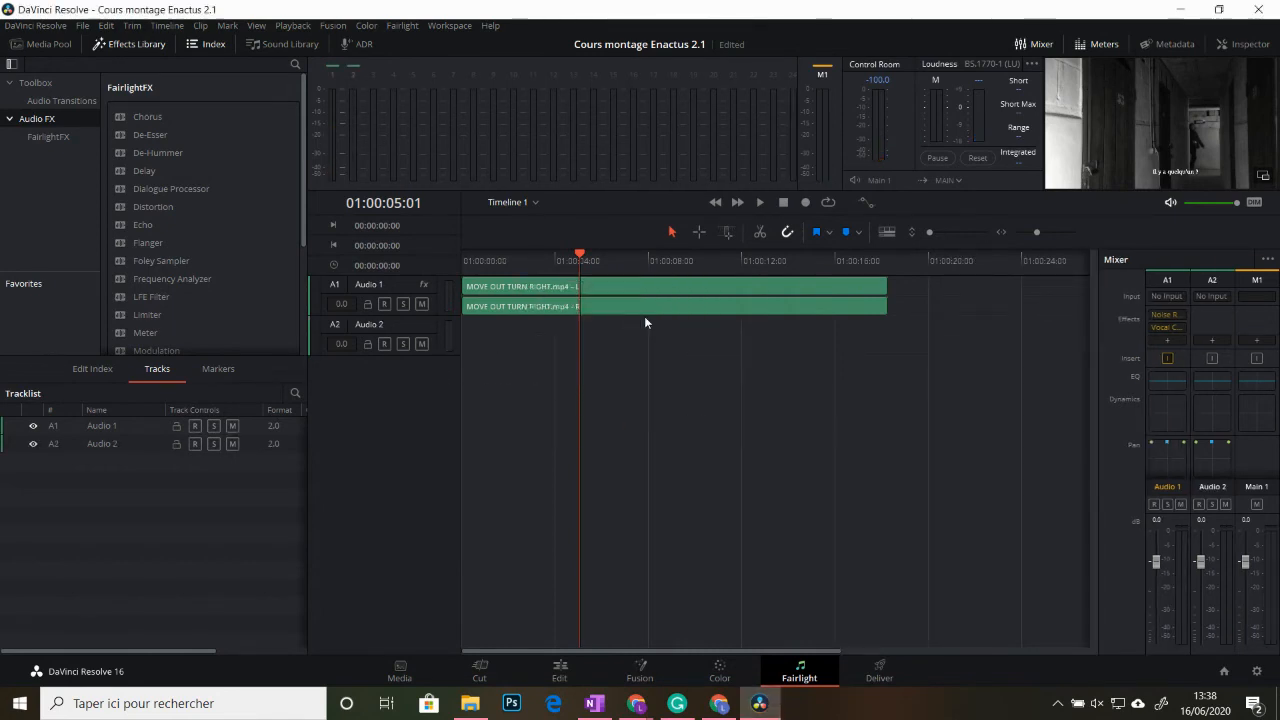
Copy the MOVE OUT TURN RIGHT.mp4 audio clip from Audio 1 and paste it on the Audio 2 track
click(660, 285)
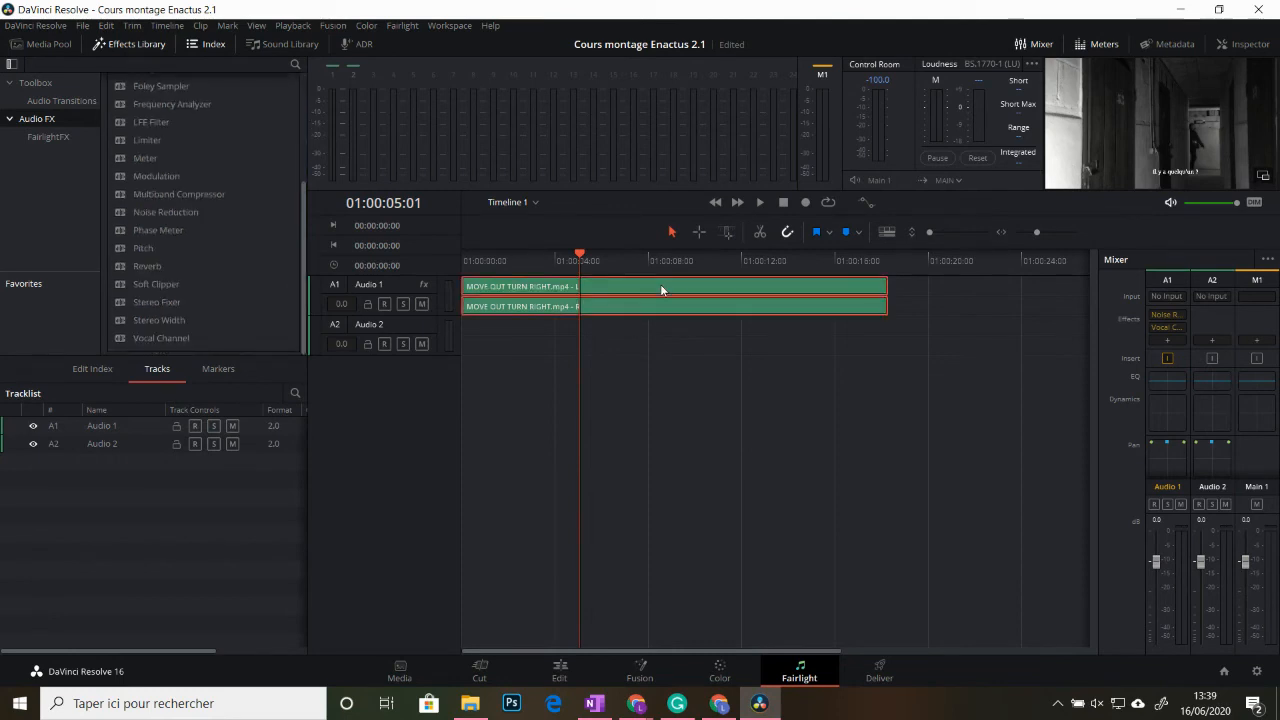
drag(658, 287, 658, 287)
drag(484, 343, 484, 344)
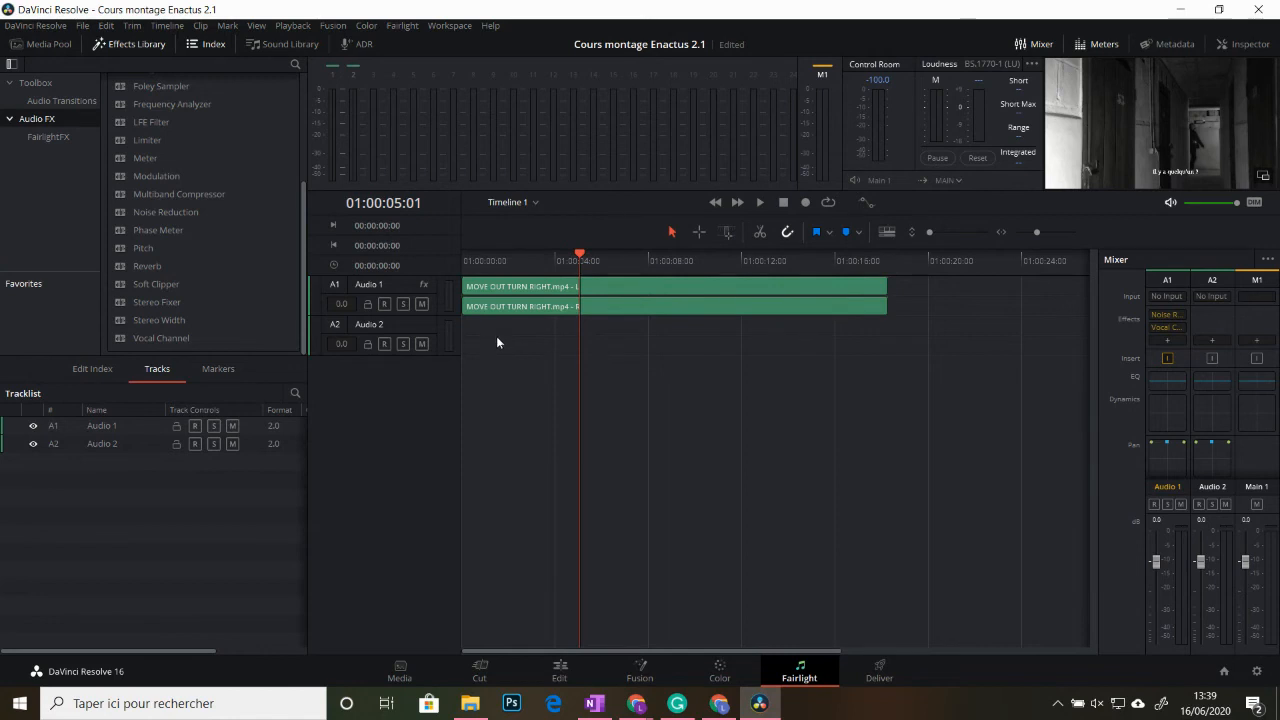
click(405, 325)
key(ctrl+v)
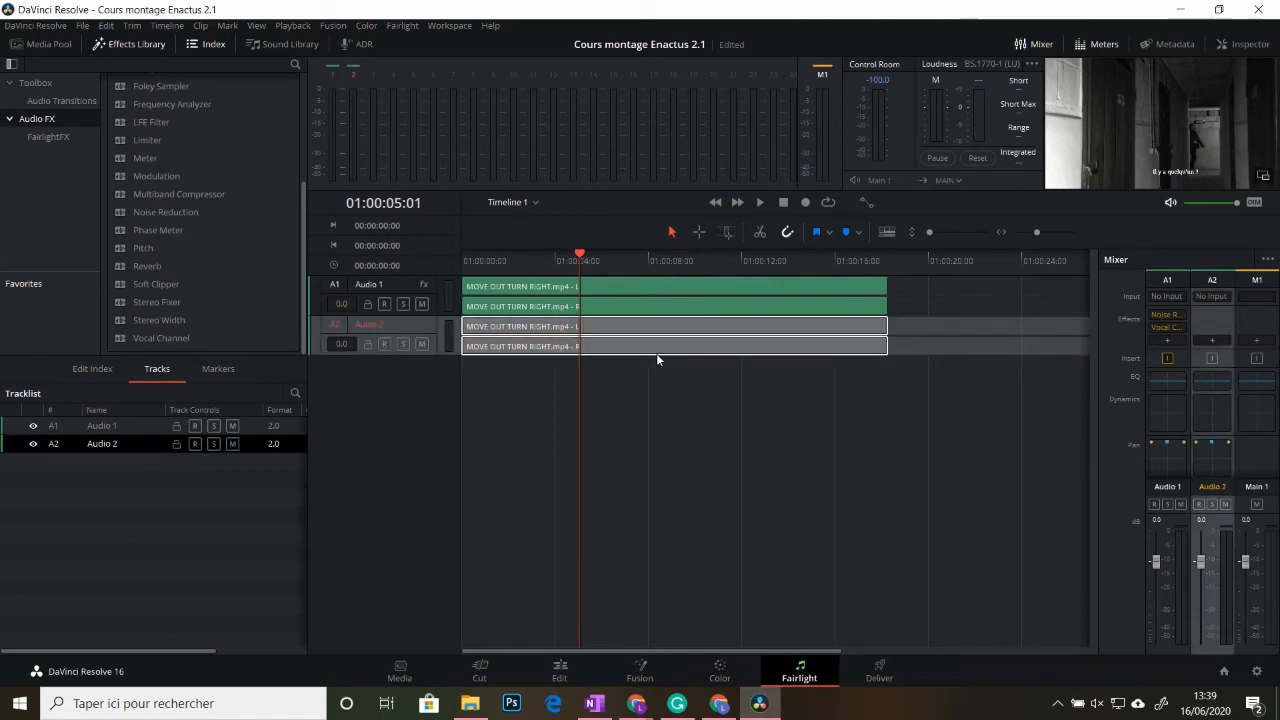
Play the timeline with the pasted clip and lower the Audio 2 track level to -6.5 dB
click(645, 327)
key(space)
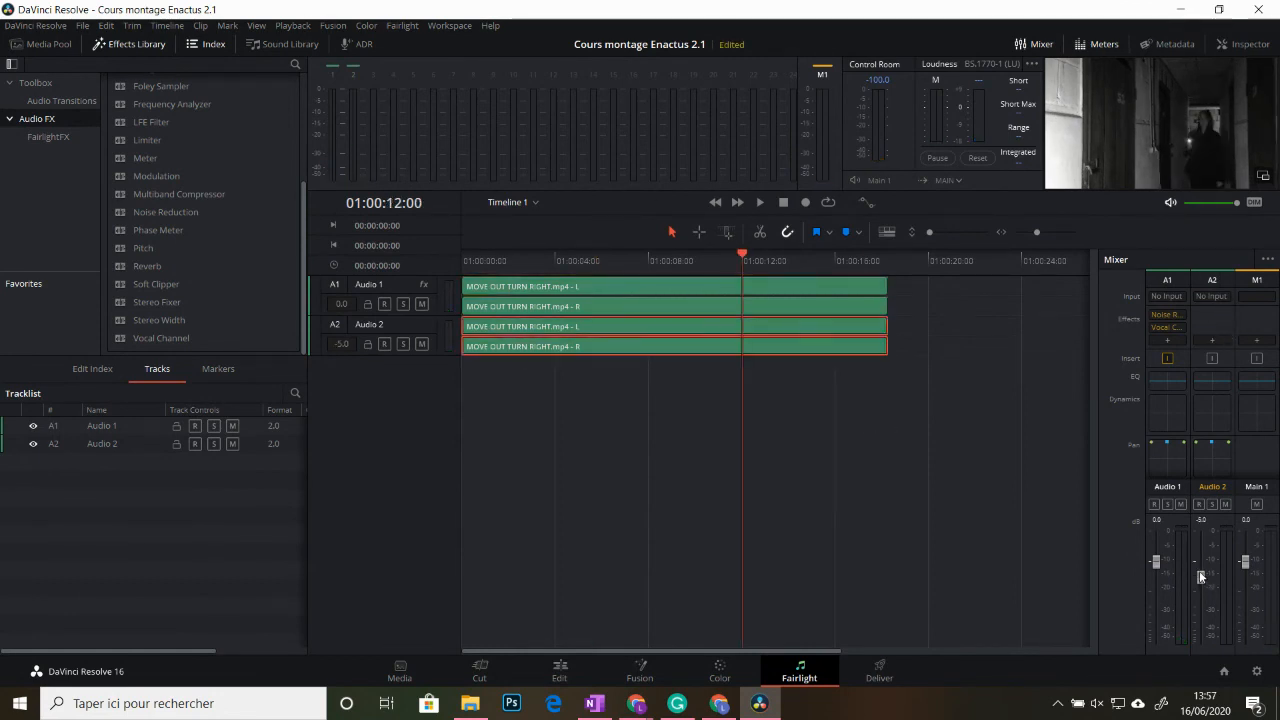
drag(1194, 579, 1196, 584)
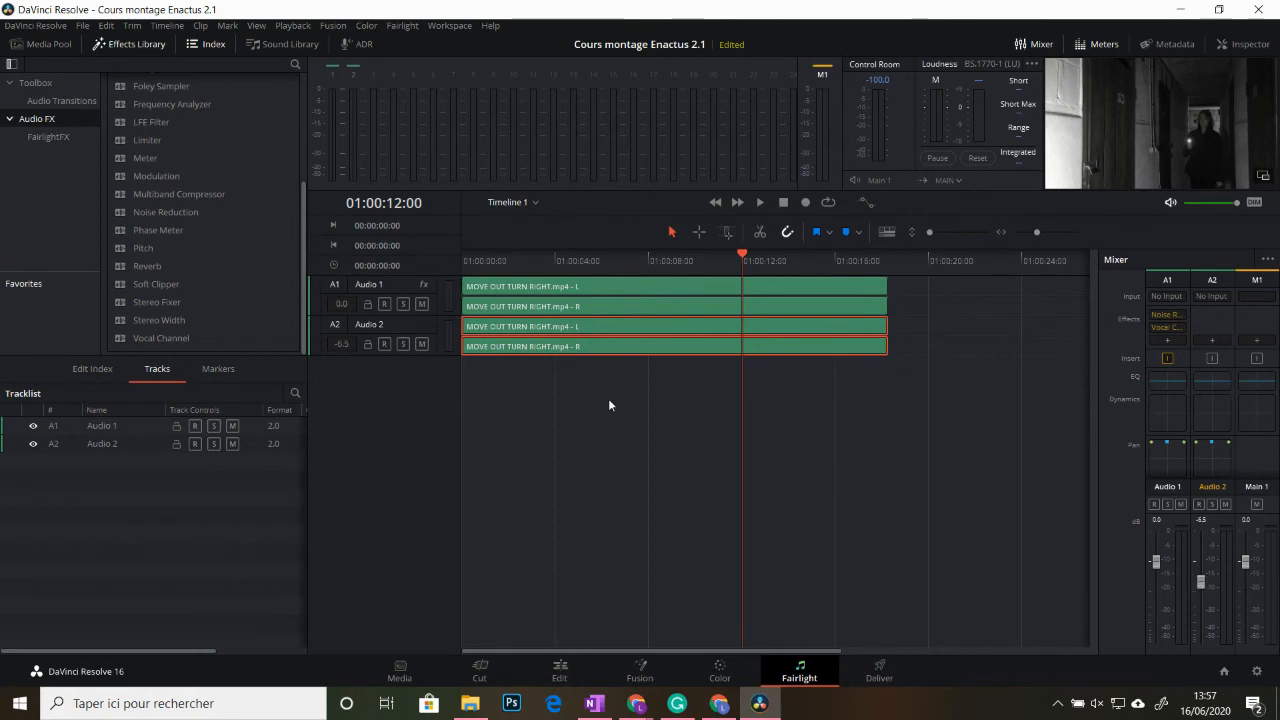
Normalize the Audio 1 clip's level in Sample Peak Program mode with a target of -9.0 dBFS
click(774, 290)
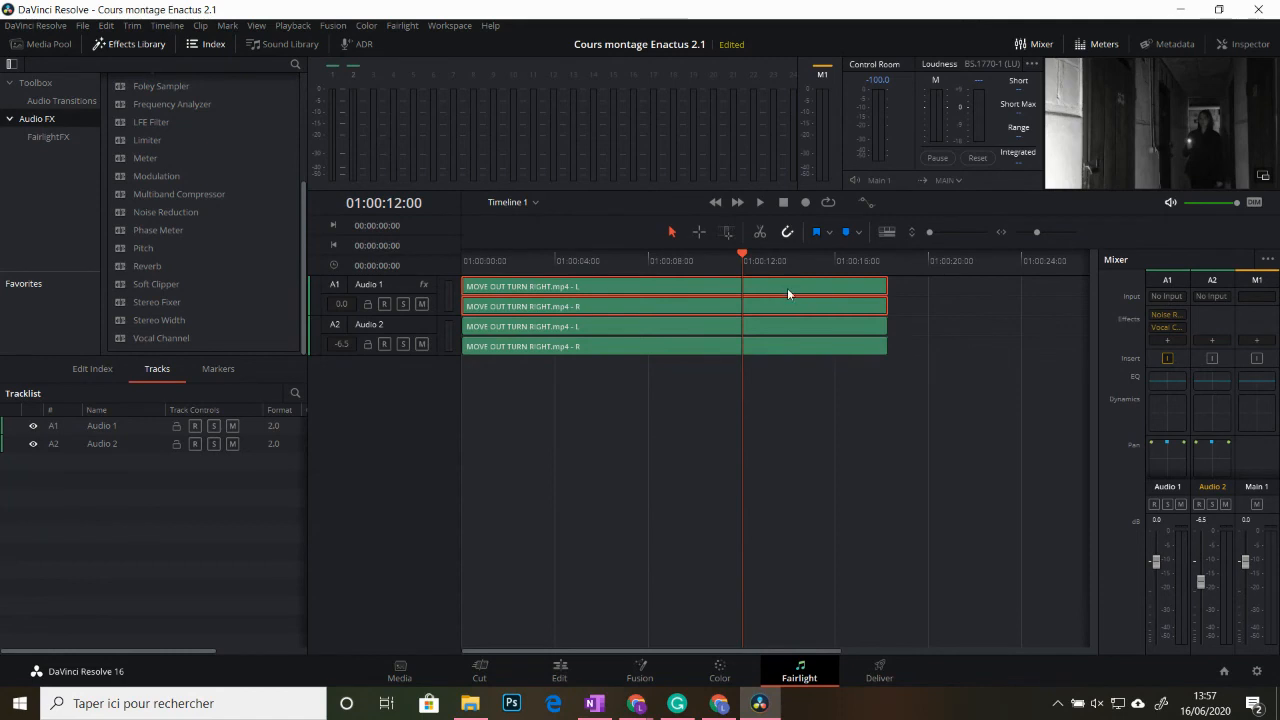
right_click(787, 290)
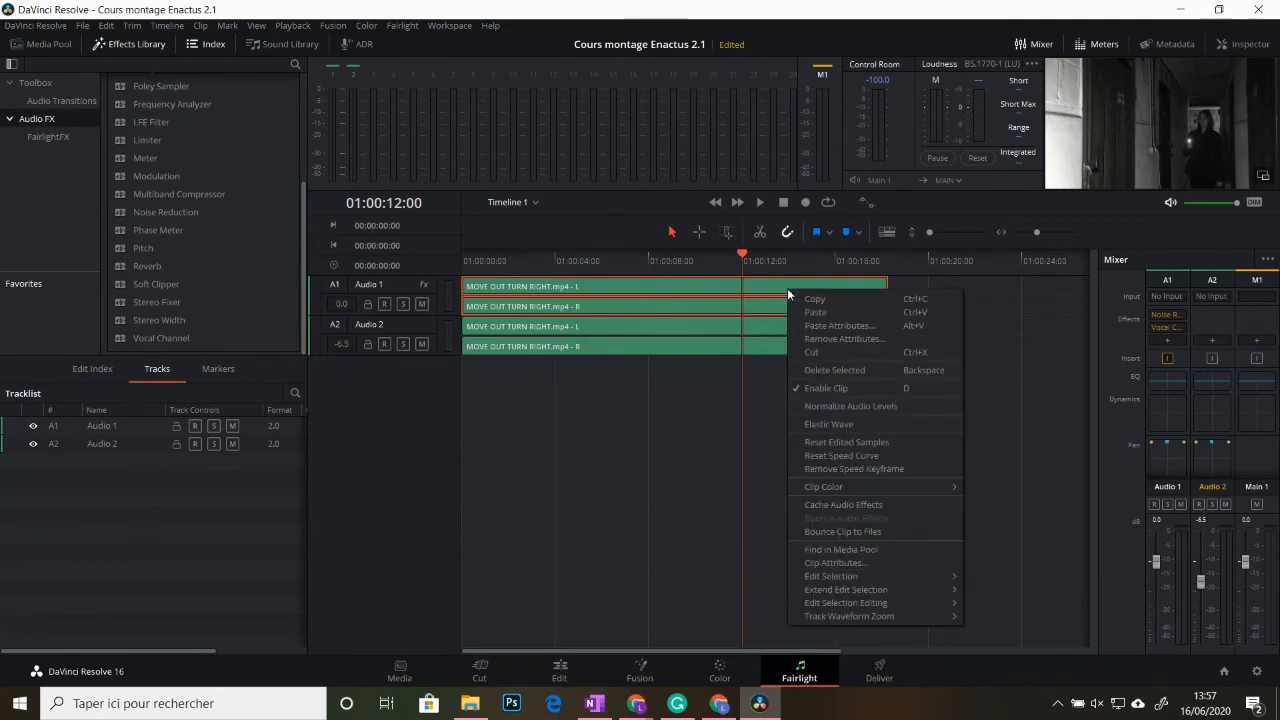
click(899, 407)
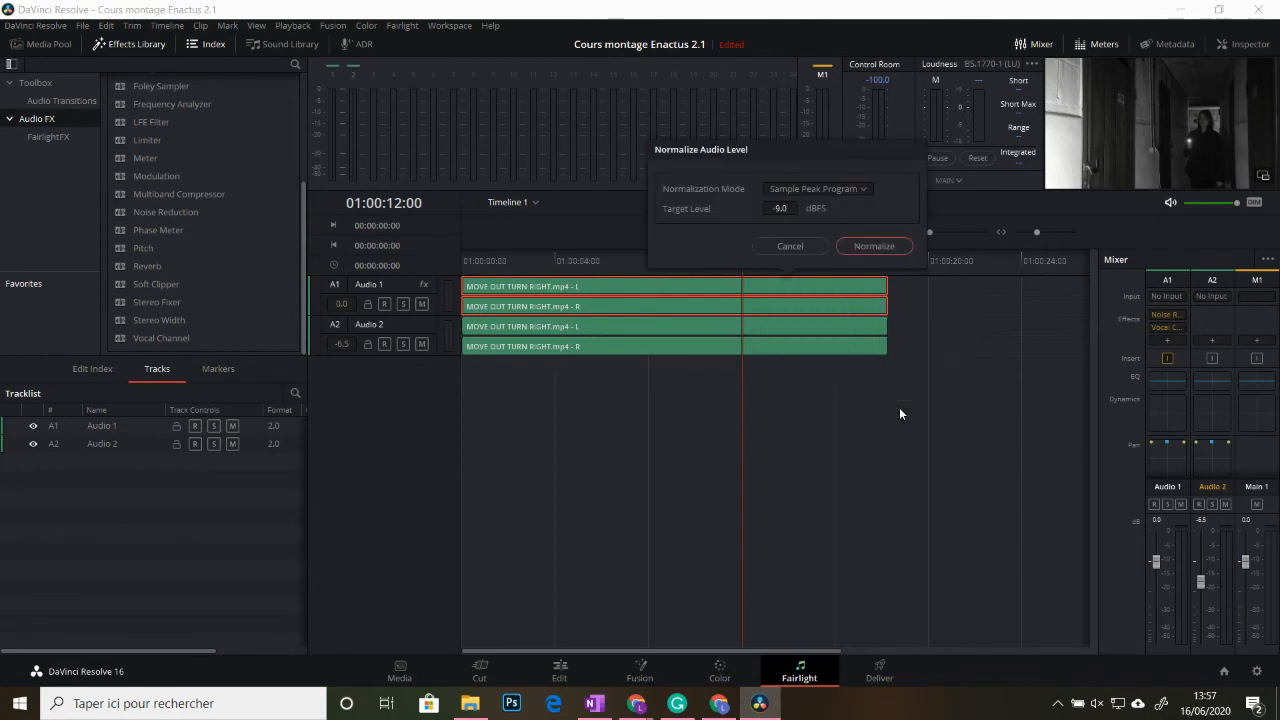
click(840, 190)
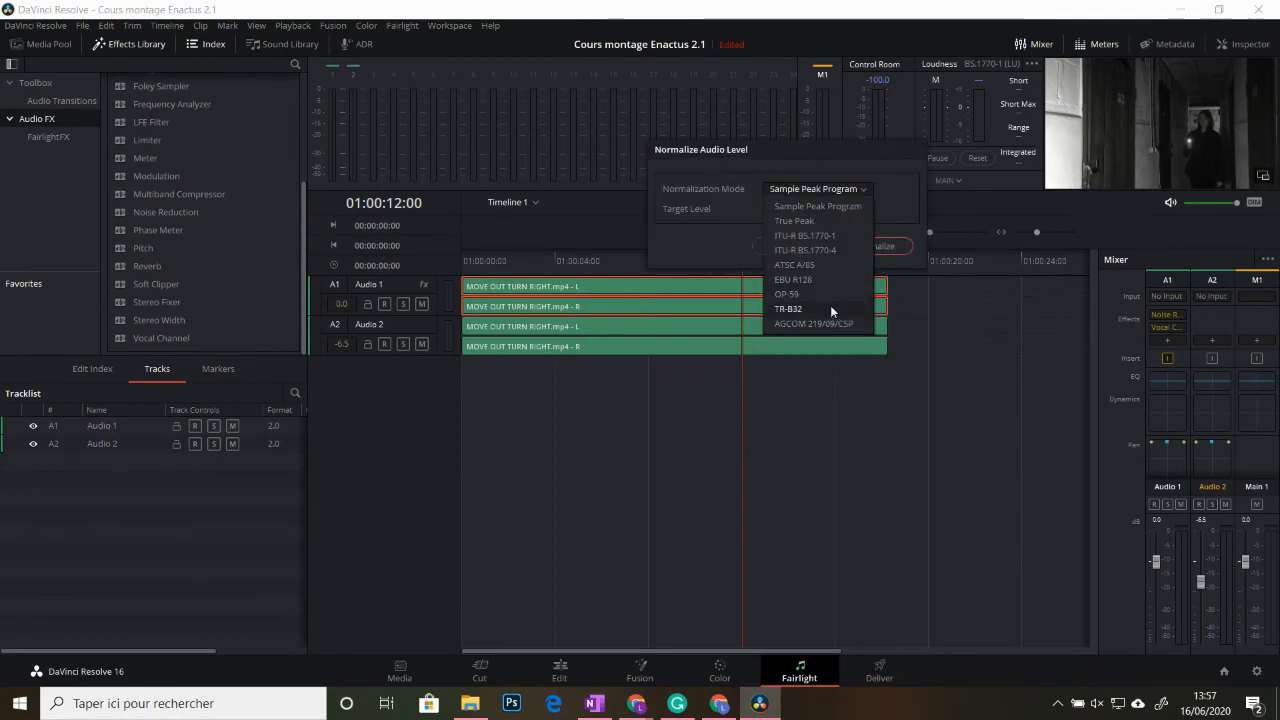
click(846, 207)
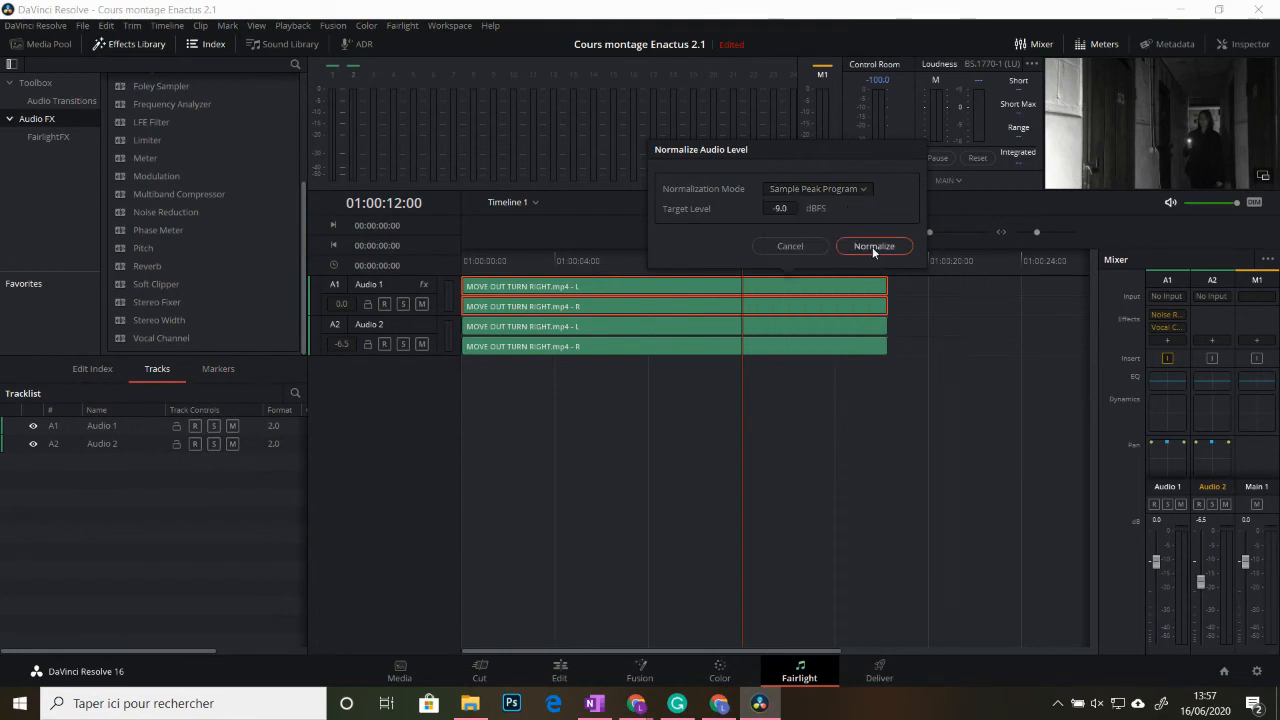
click(872, 247)
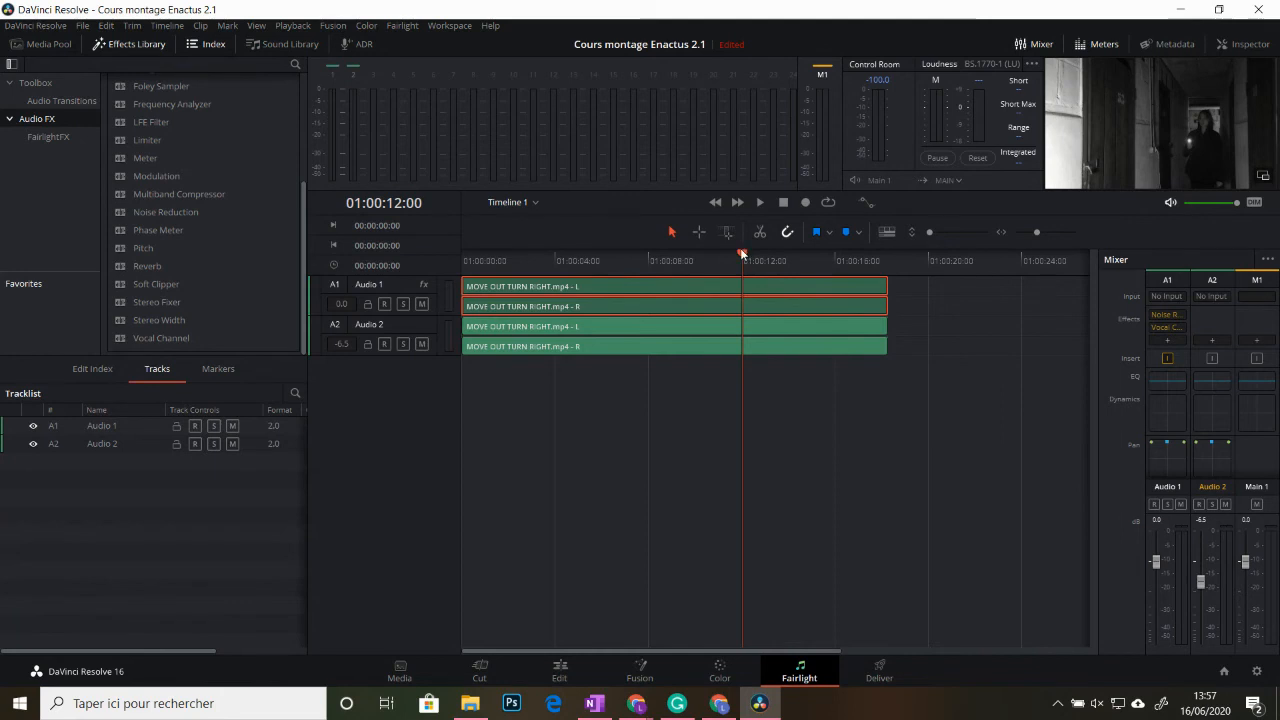
Split the Audio 1 clip at 01:00:07:14
drag(741, 254, 625, 258)
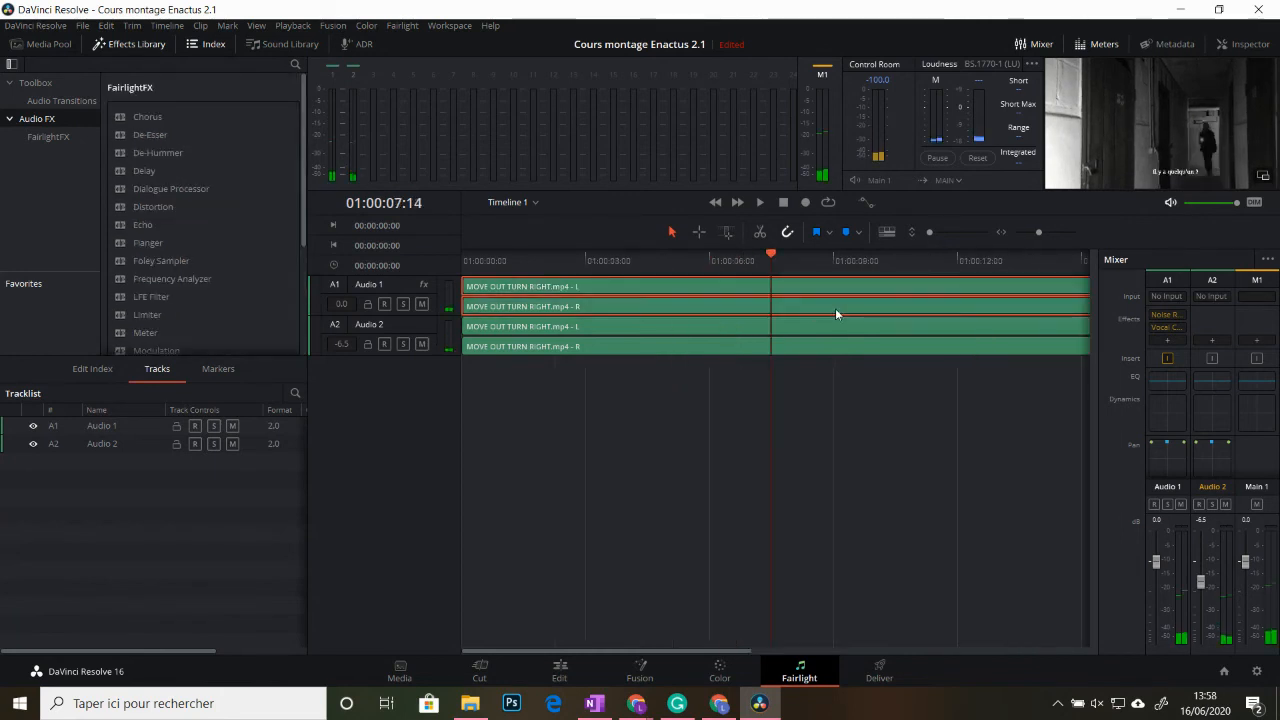
scroll(835, 308, down, 1)
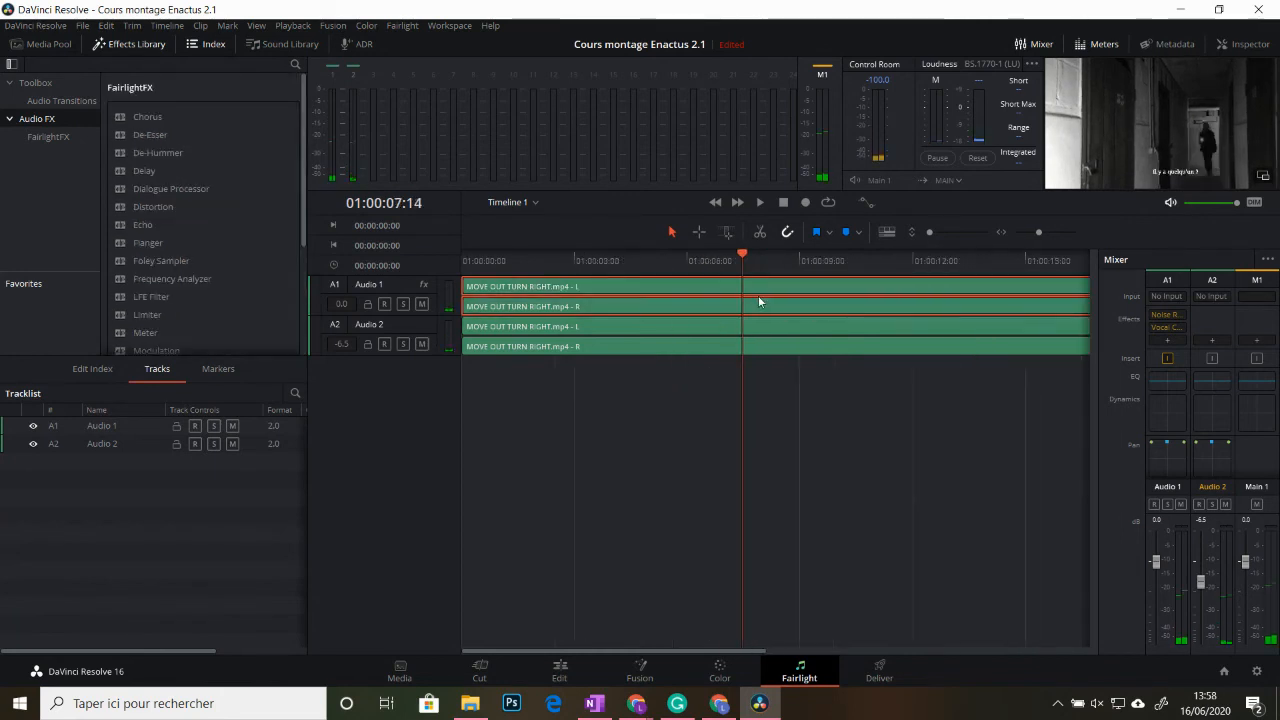
click(760, 232)
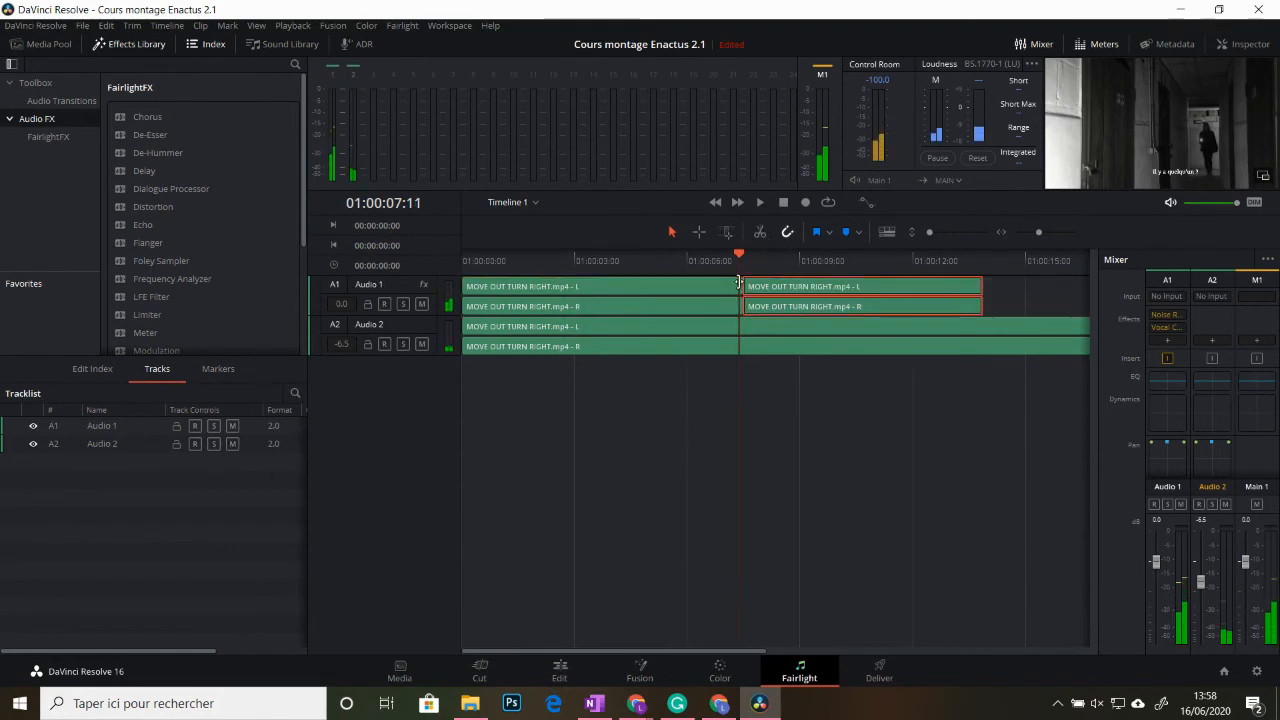
Add a Cross Fade 0 dB transition at the cut between the two Audio 1 clips and play through it
click(57, 101)
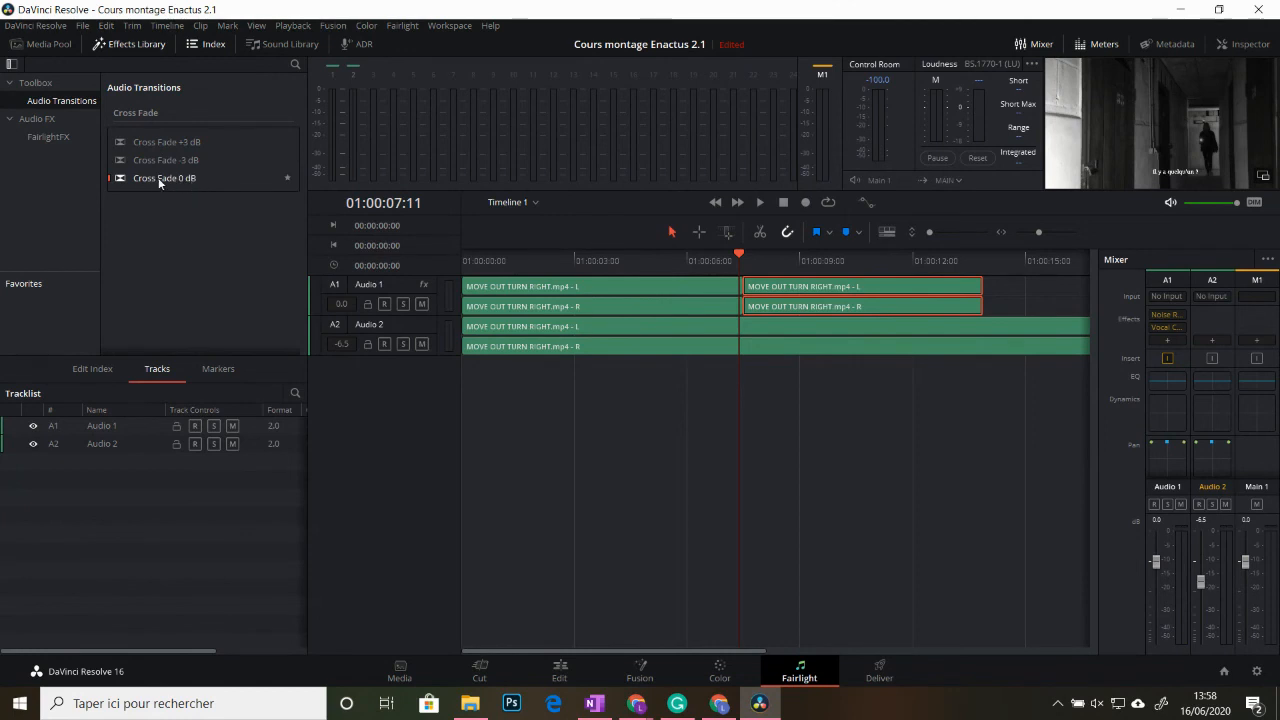
drag(159, 183, 695, 253)
key(space)
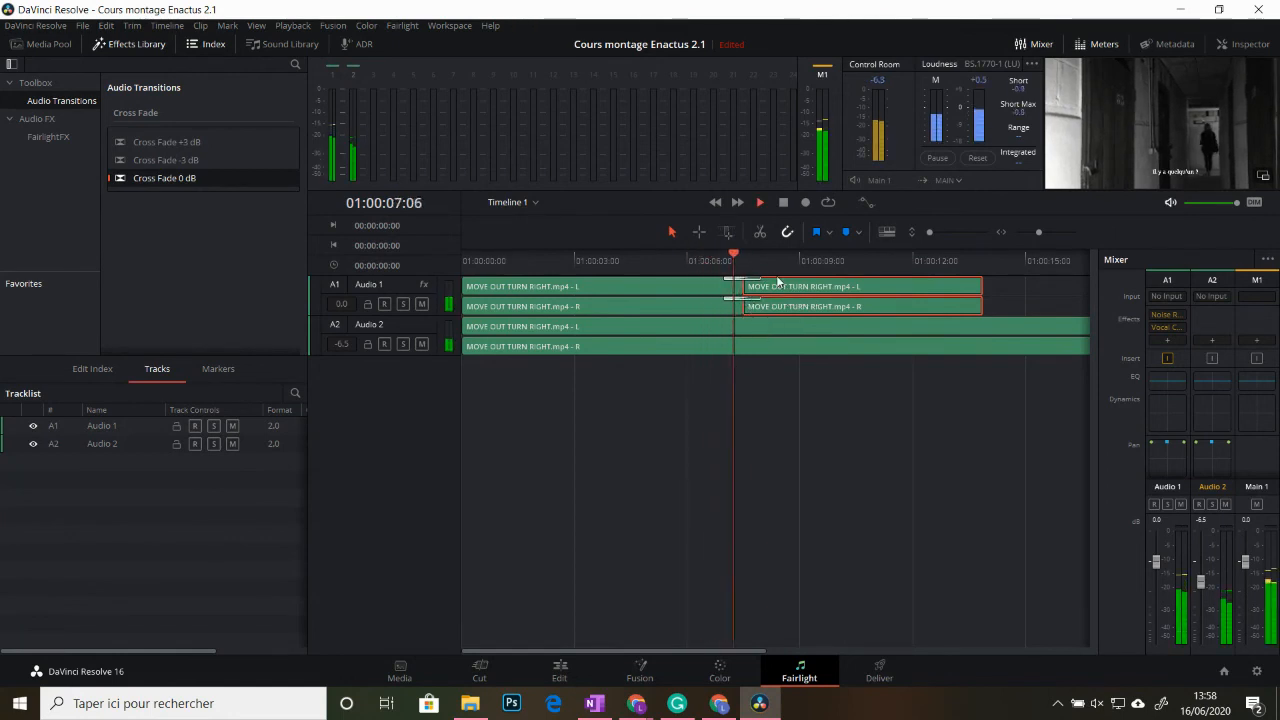
key(space)
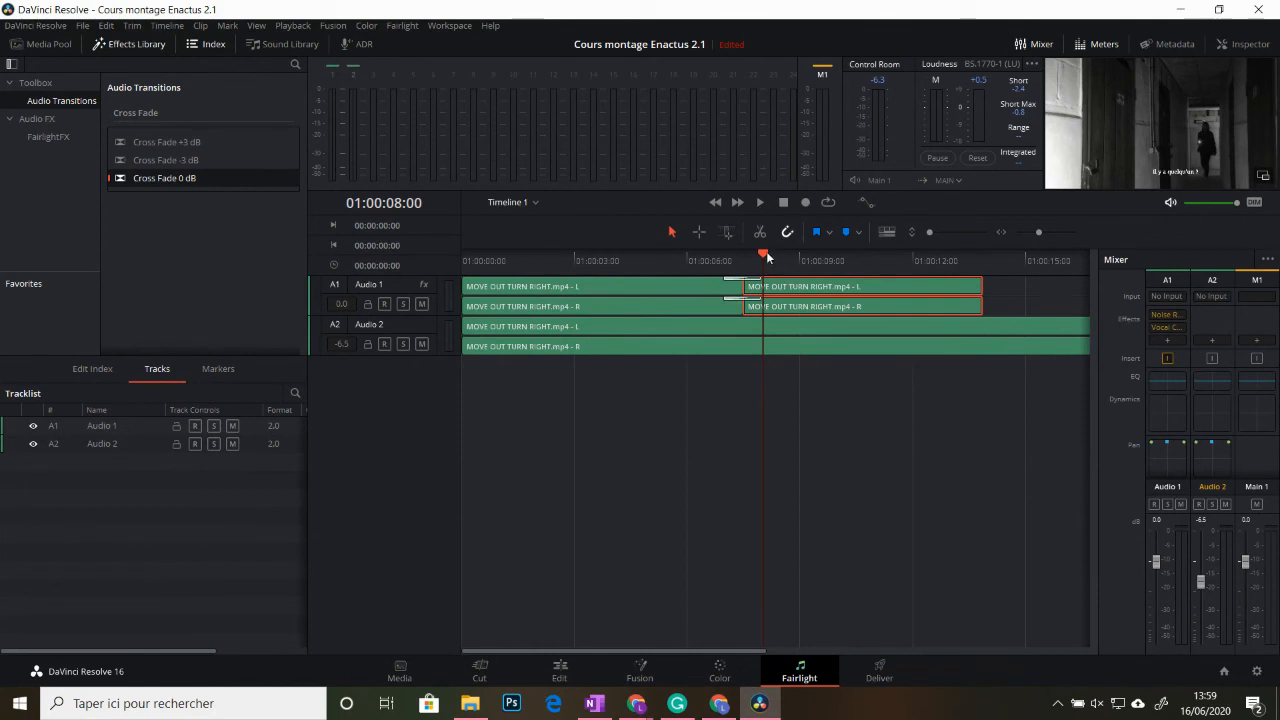
drag(762, 256, 672, 246)
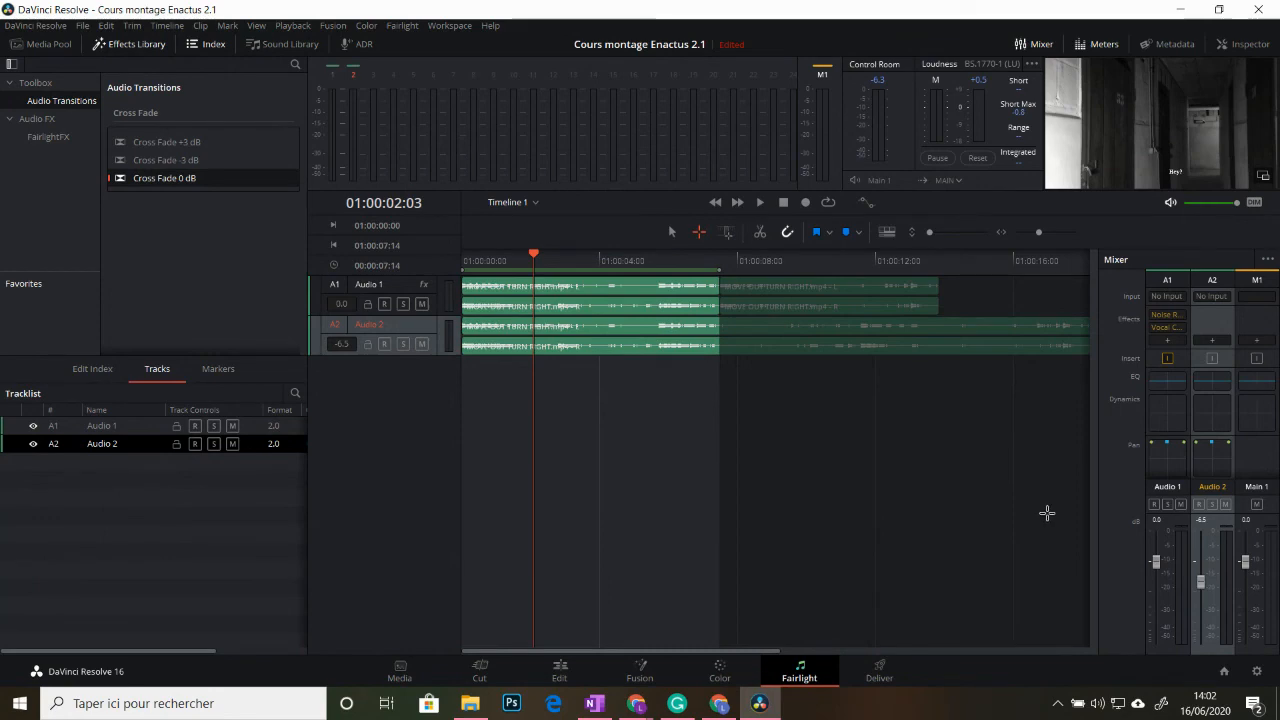
On the Edit page, add a fade-in of about 1.2 seconds to the start of the Audio 2 clip and play it
click(560, 674)
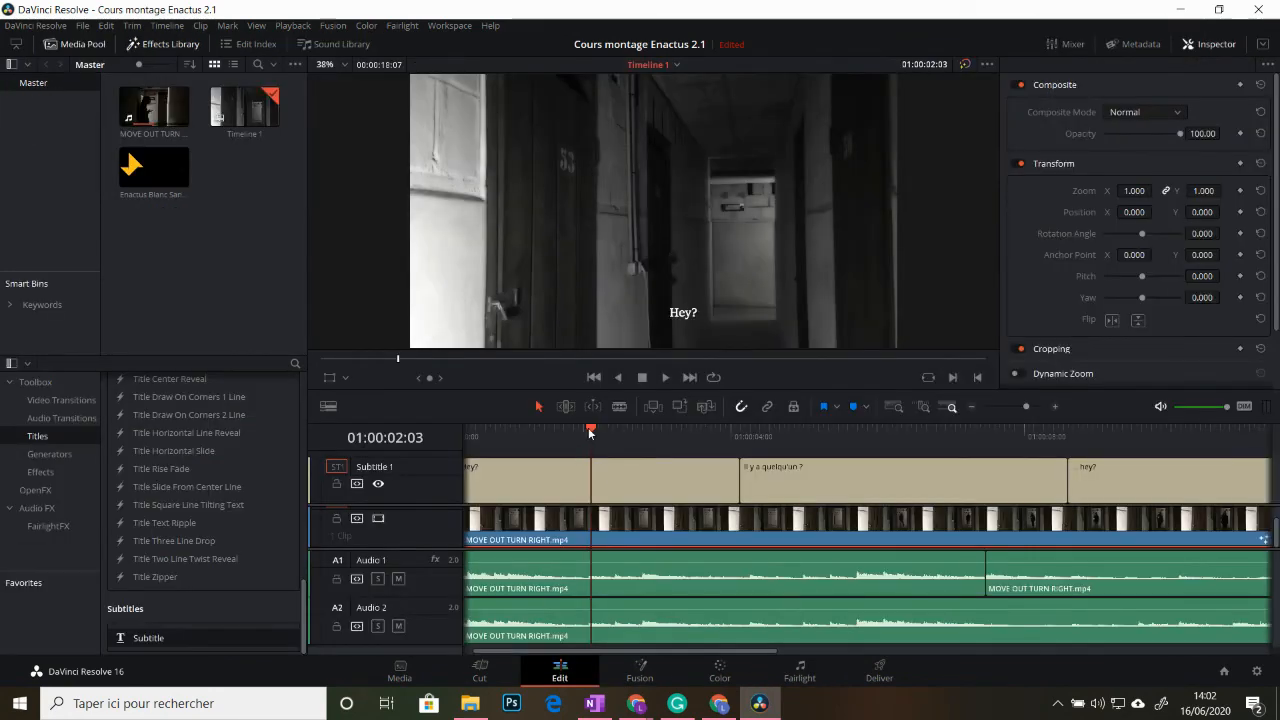
drag(590, 432, 160, 460)
scroll(506, 613, up, 3)
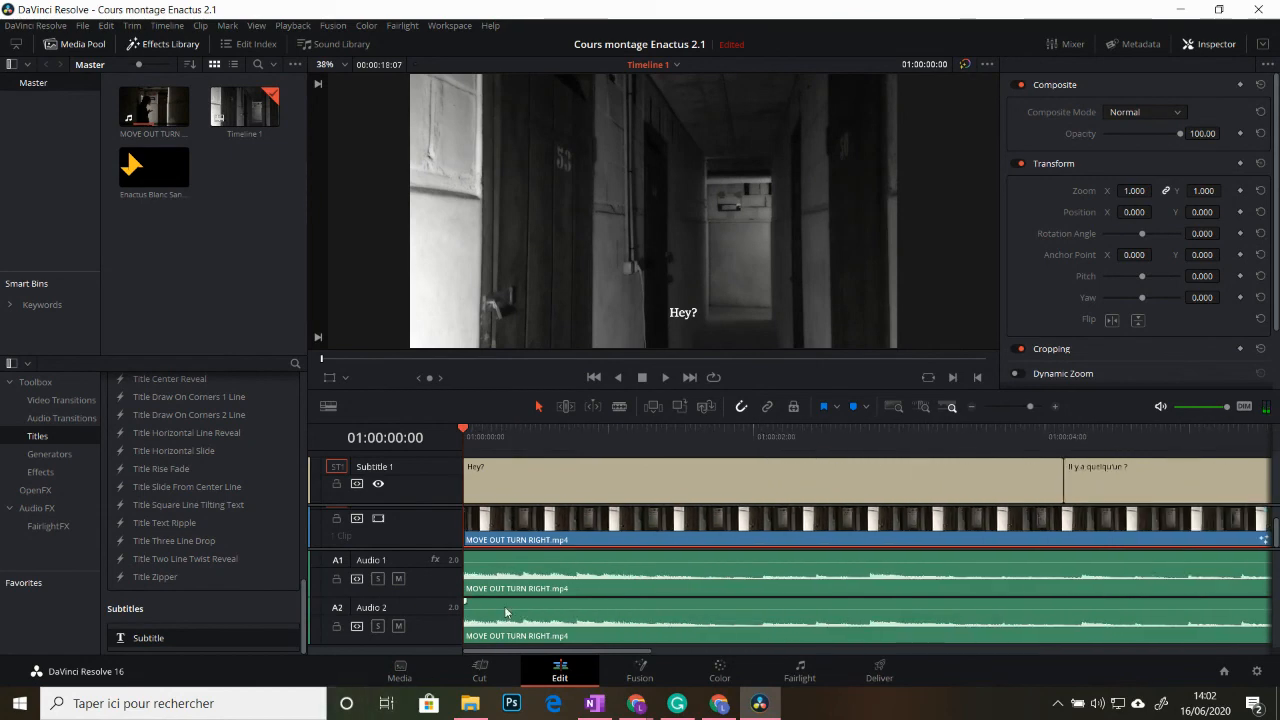
scroll(506, 613, up, 2)
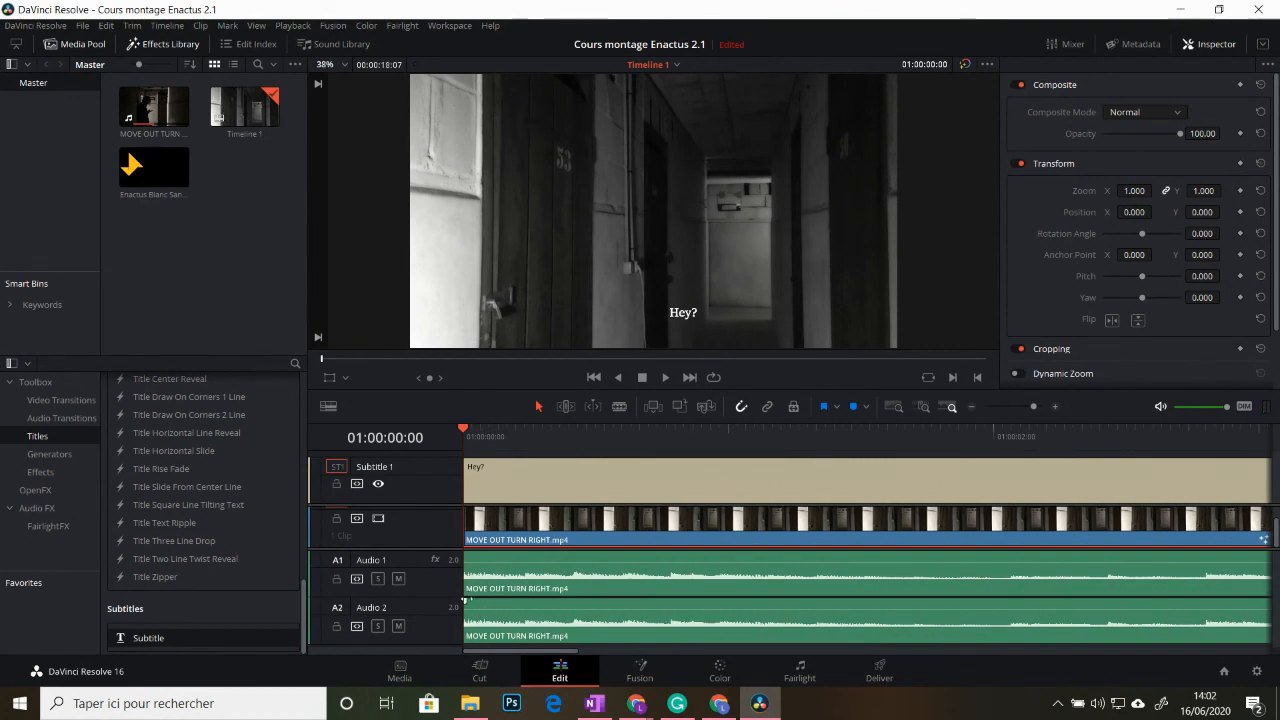
mouse_move(464, 600)
mouse_down()
mouse_move(851, 601)
mouse_move(782, 585)
mouse_up()
key(space)
key(space)
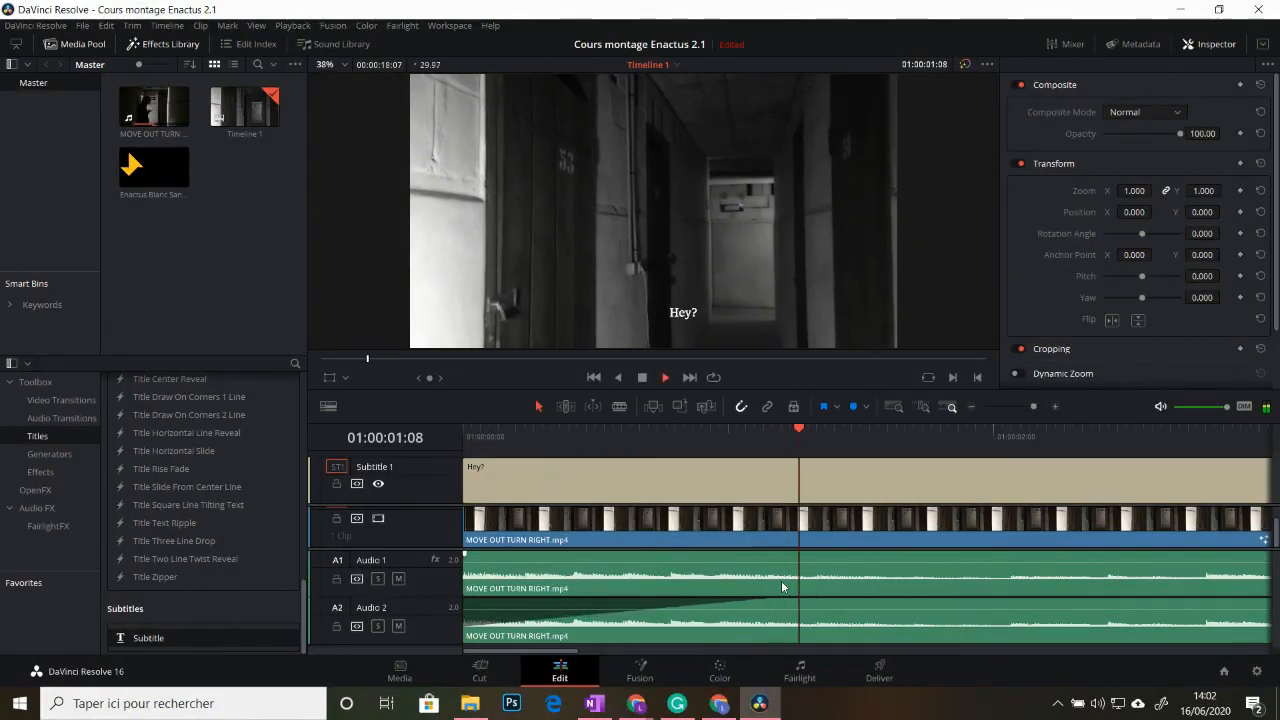
Mute both the Audio 1 and Audio 2 tracks
click(398, 626)
click(398, 578)
scroll(611, 611, down, 5)
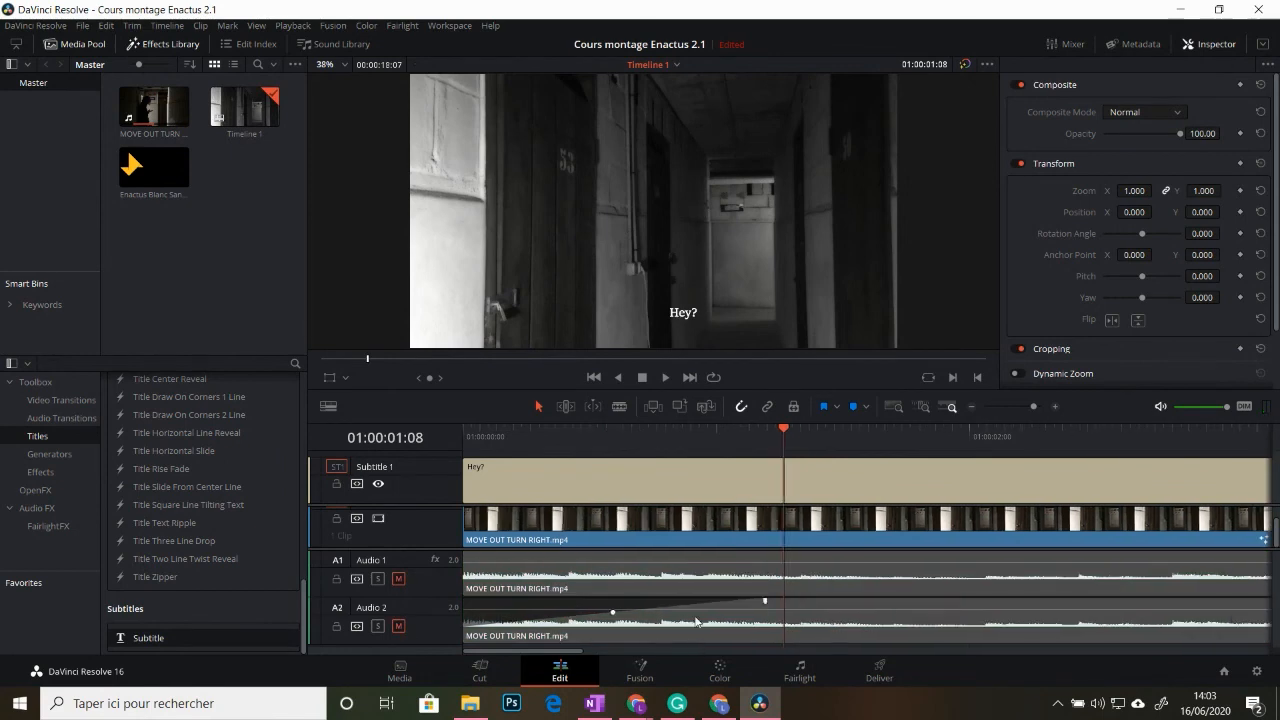
key(space)
Add a fade-out of about two seconds to the end of the second Audio 1 clip
drag(719, 441, 709, 620)
scroll(760, 600, up, 2)
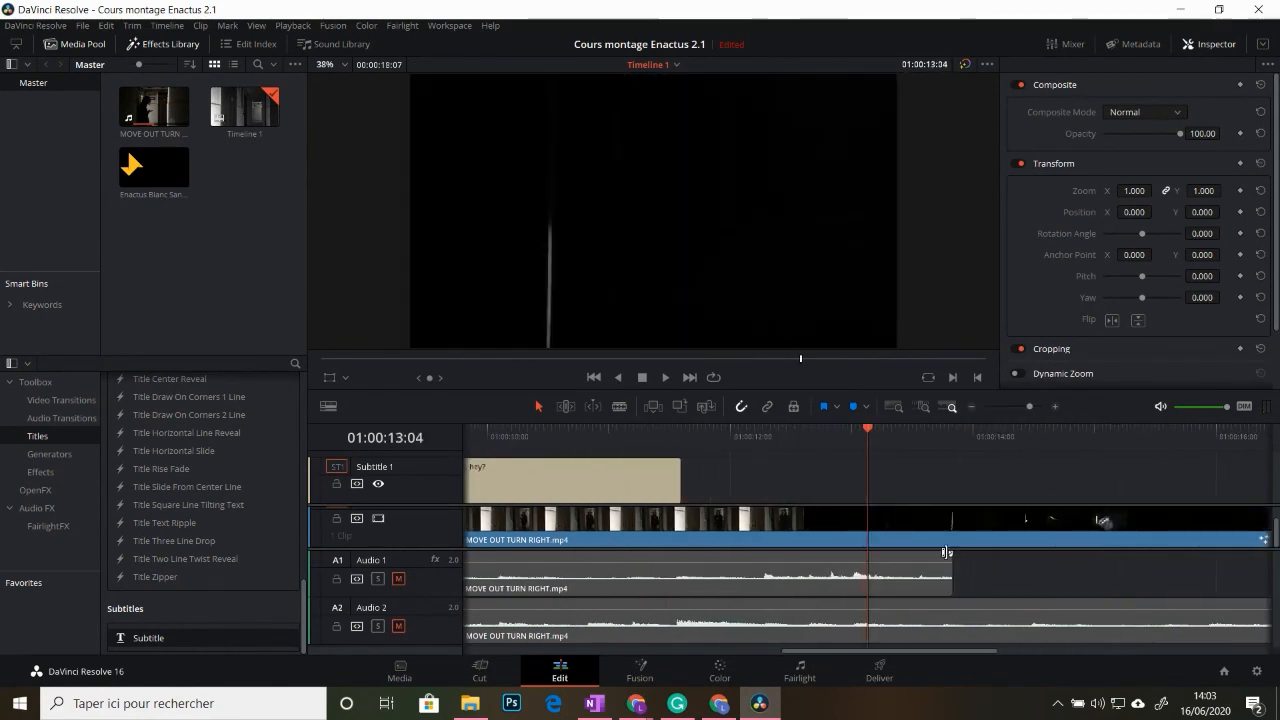
drag(948, 556, 736, 562)
key(ctrl+z)
drag(946, 556, 697, 556)
scroll(697, 560, down, 6)
scroll(508, 579, up, 6)
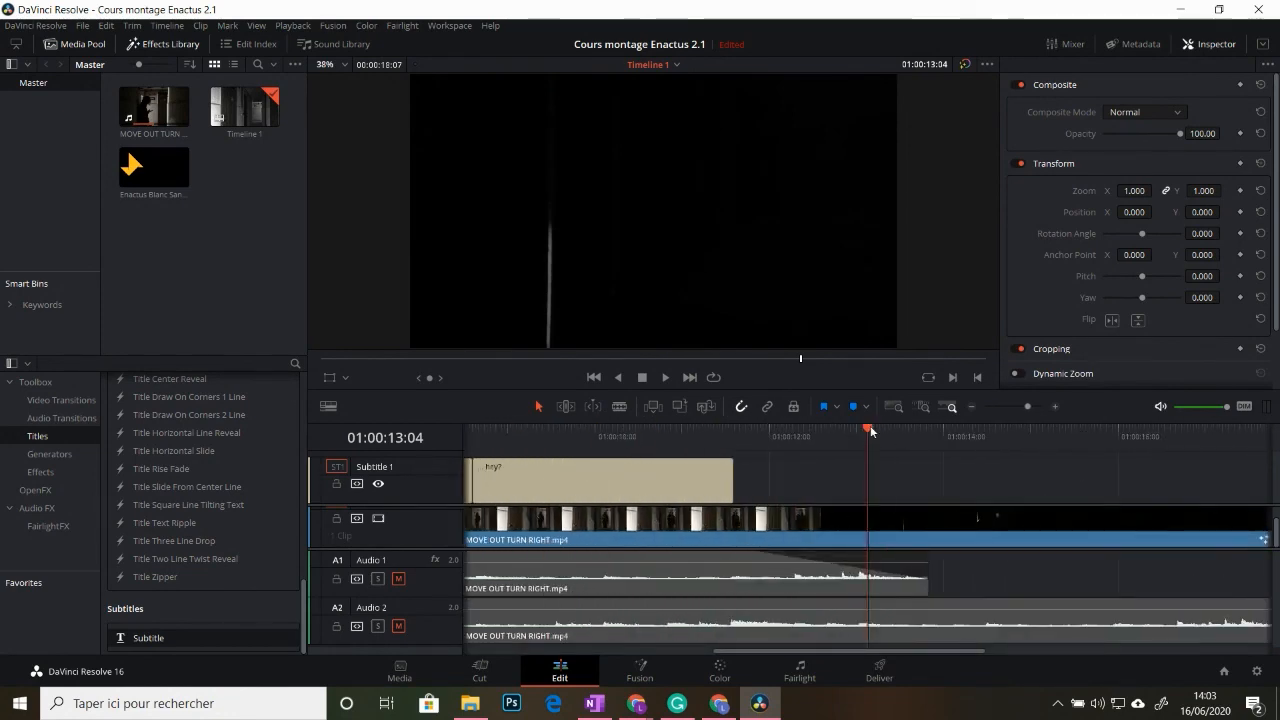
drag(871, 431, 483, 512)
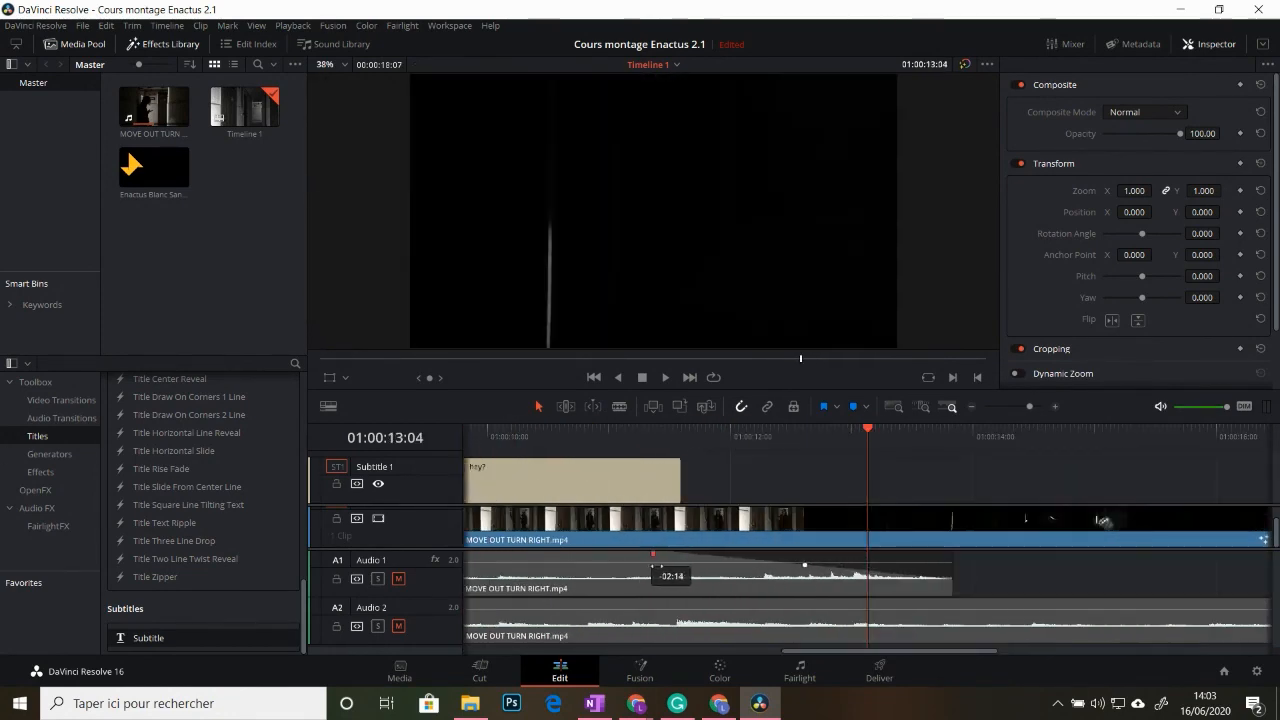
drag(680, 556, 798, 556)
Check the Audio 2 clip's volume line near the timeline start and the track faders on the Fairlight page
scroll(827, 595, down, 6)
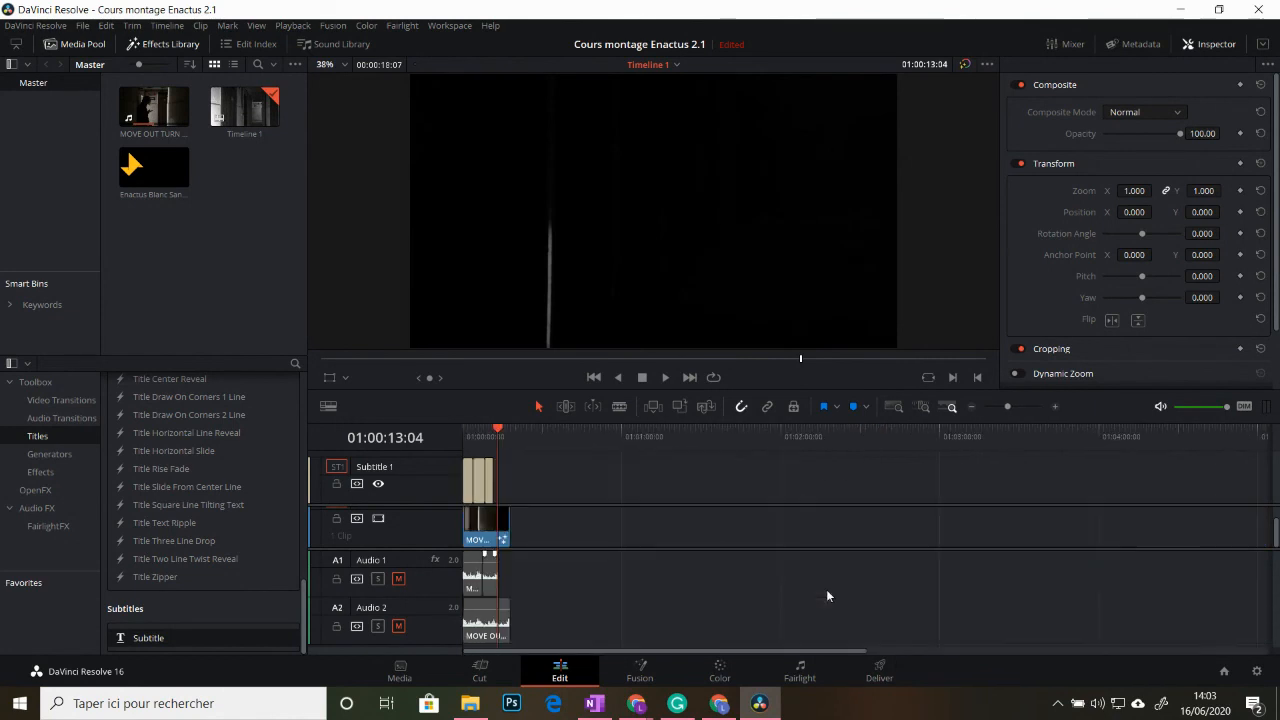
scroll(525, 496, up, 6)
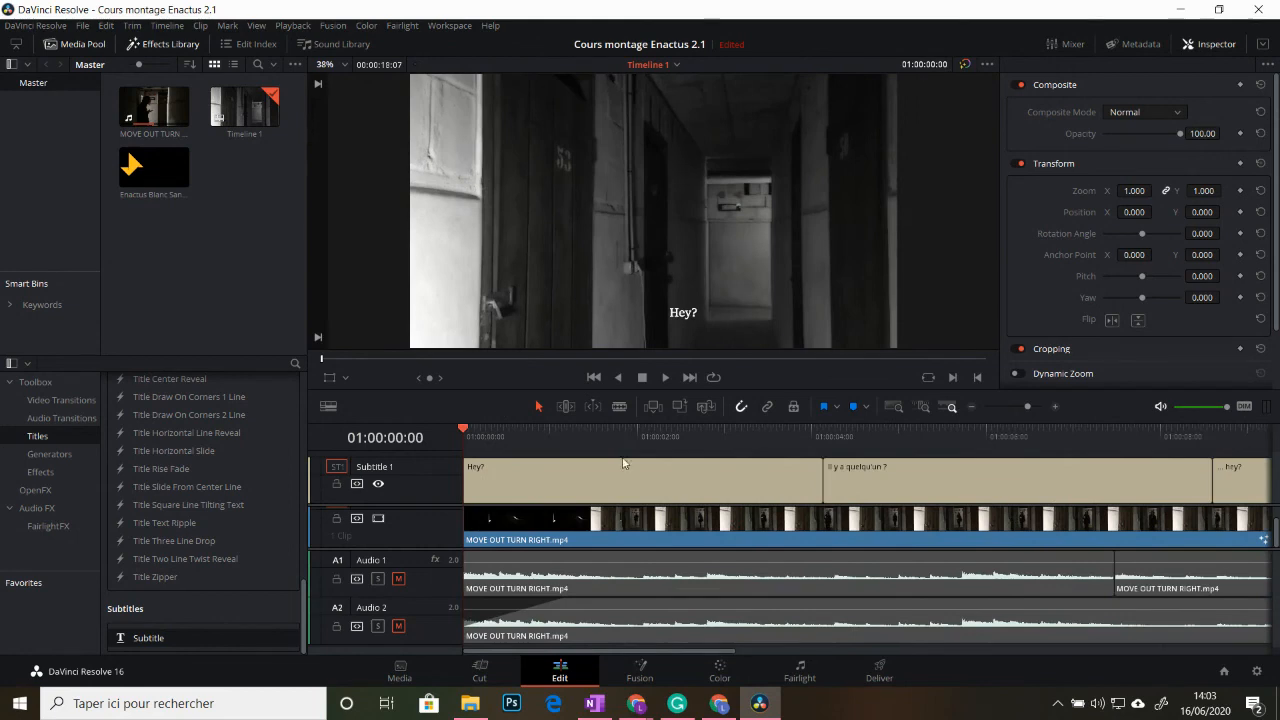
drag(628, 437, 490, 514)
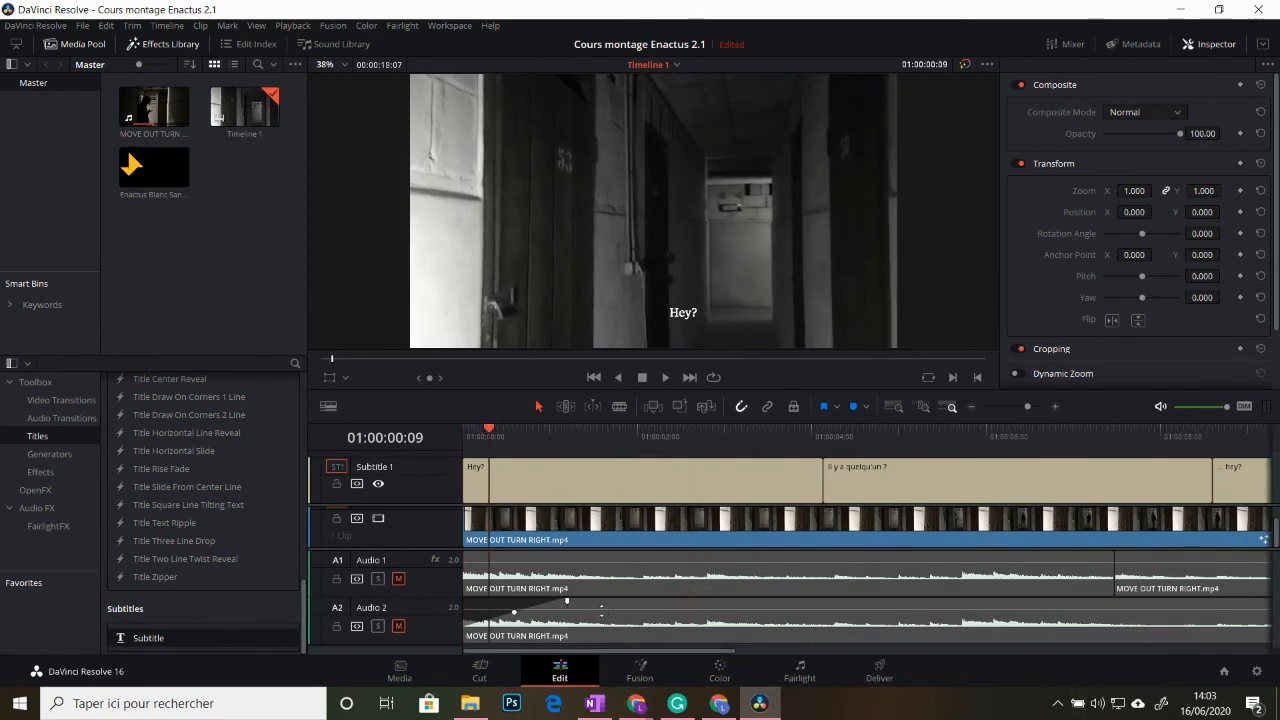
mouse_move(601, 609)
mouse_down()
mouse_move(601, 622)
mouse_move(601, 607)
mouse_up()
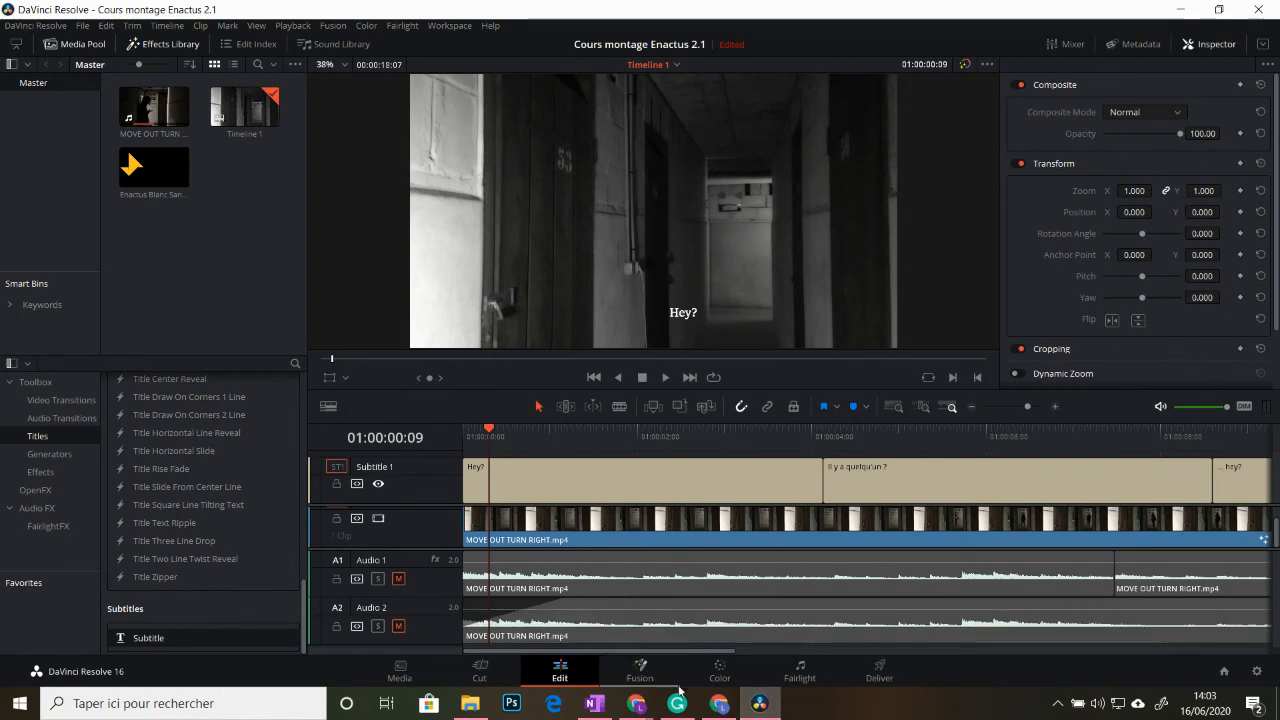
click(818, 677)
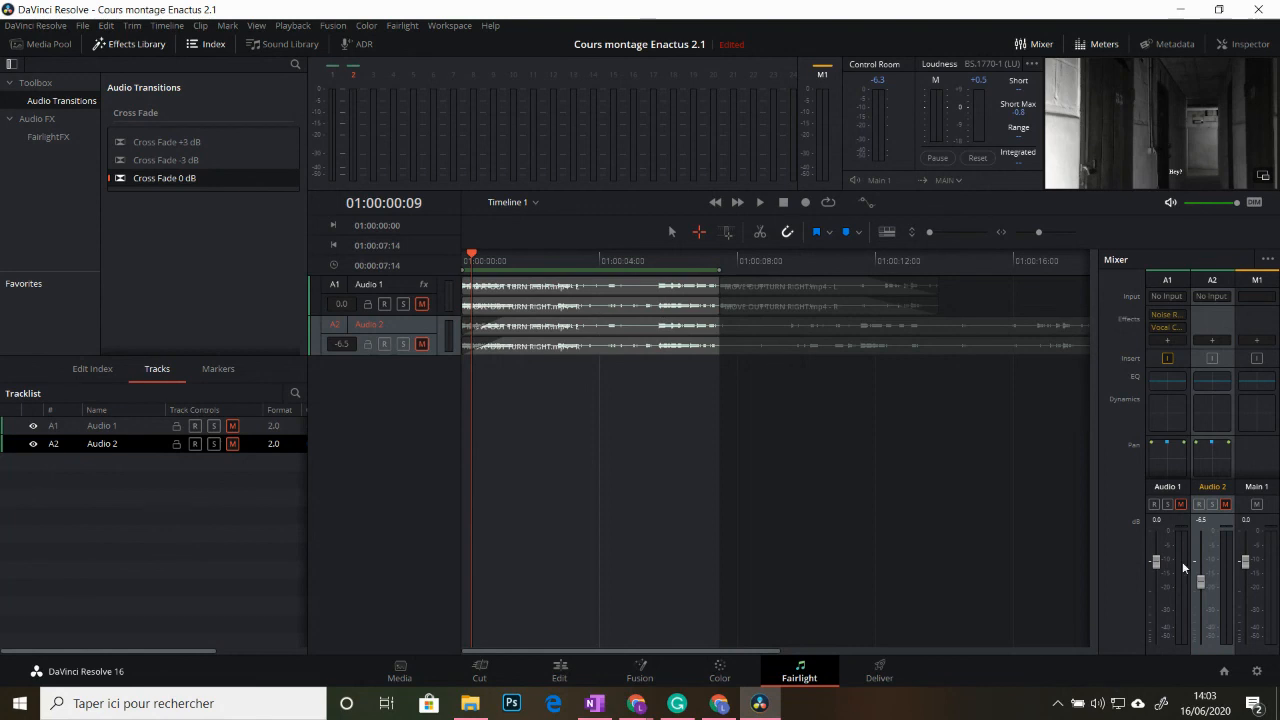
Open the Deliver page and review the Custom preset's video and audio render settings
click(880, 672)
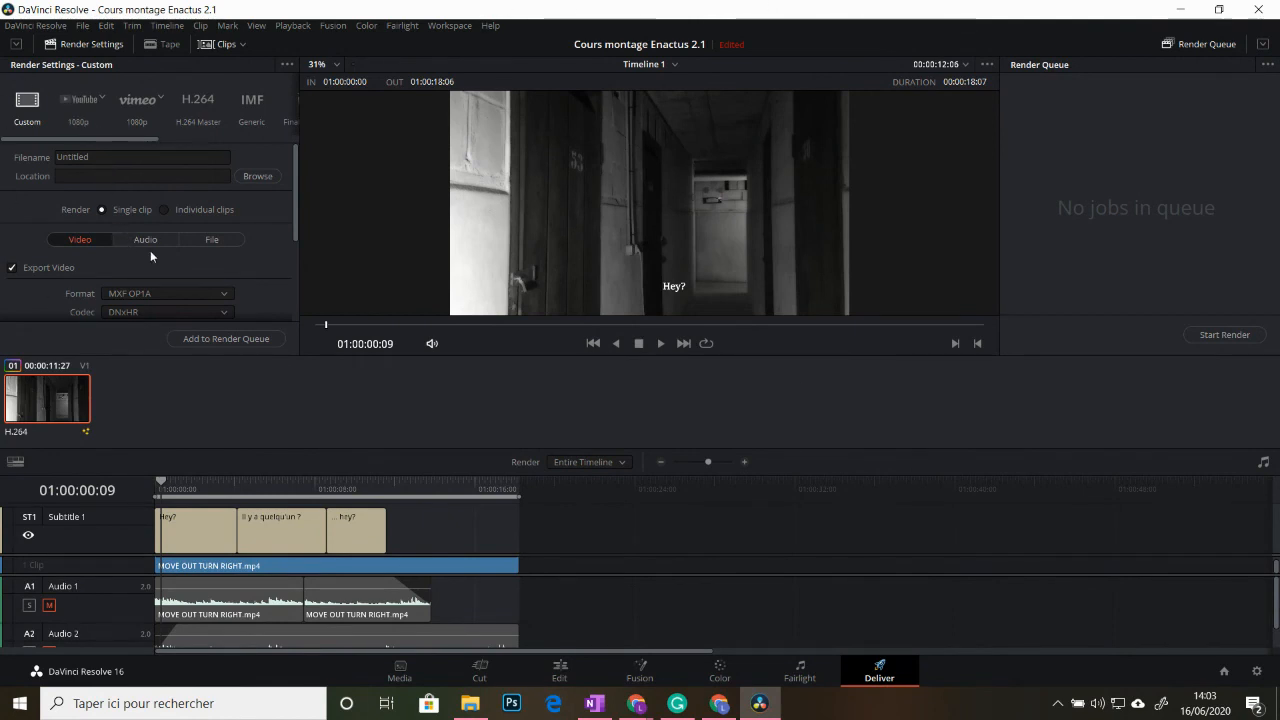
scroll(140, 251, down, 3)
scroll(160, 256, up, 2)
scroll(195, 266, down, 2)
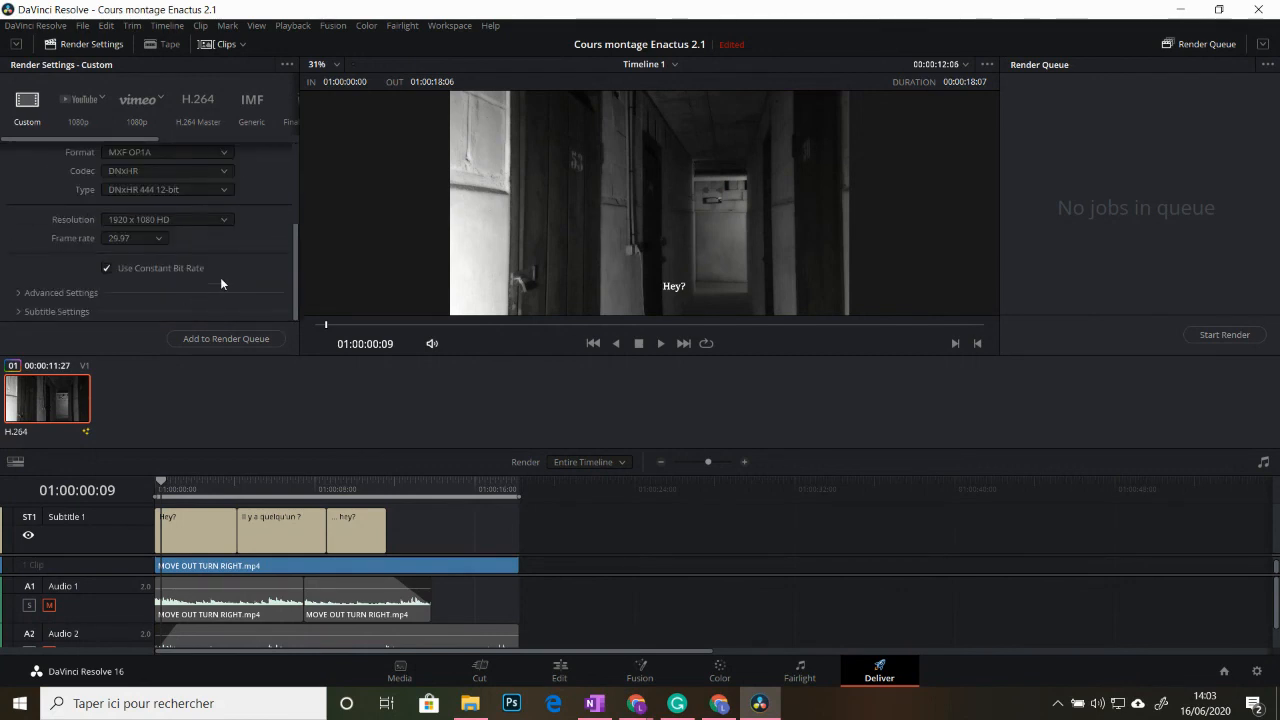
scroll(202, 252, up, 1)
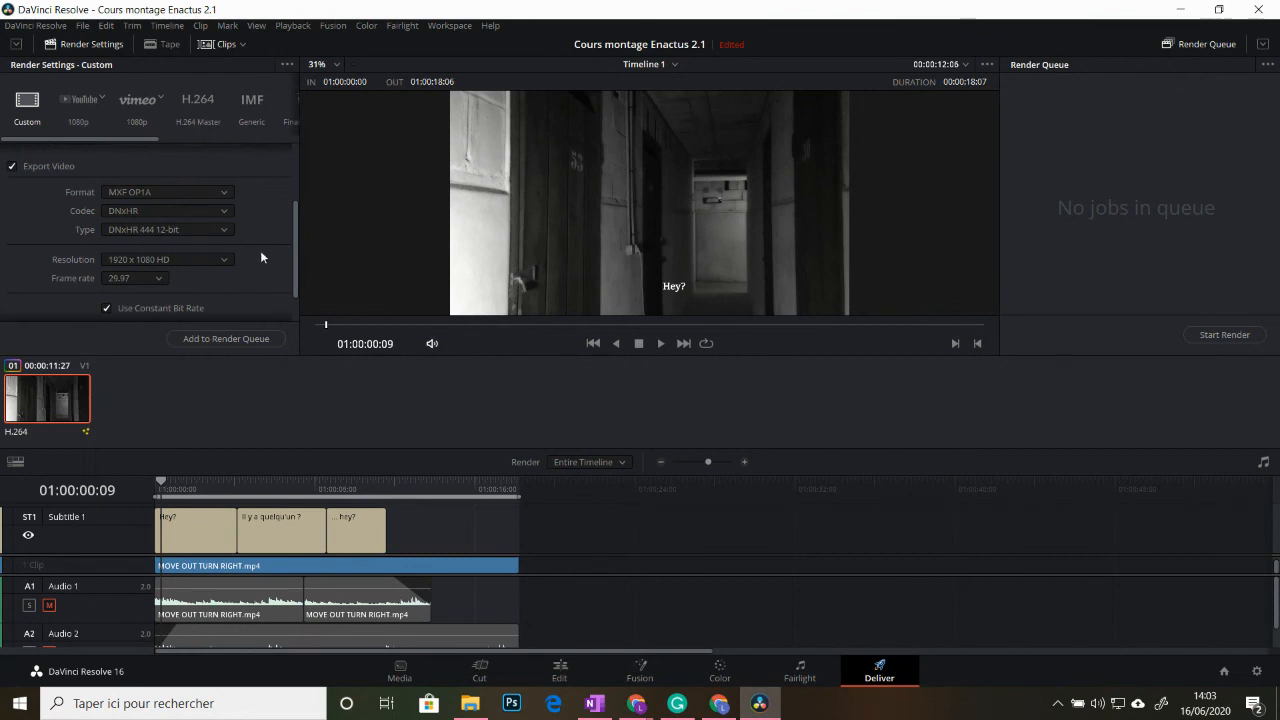
scroll(270, 206, up, 1)
scroll(270, 209, up, 1)
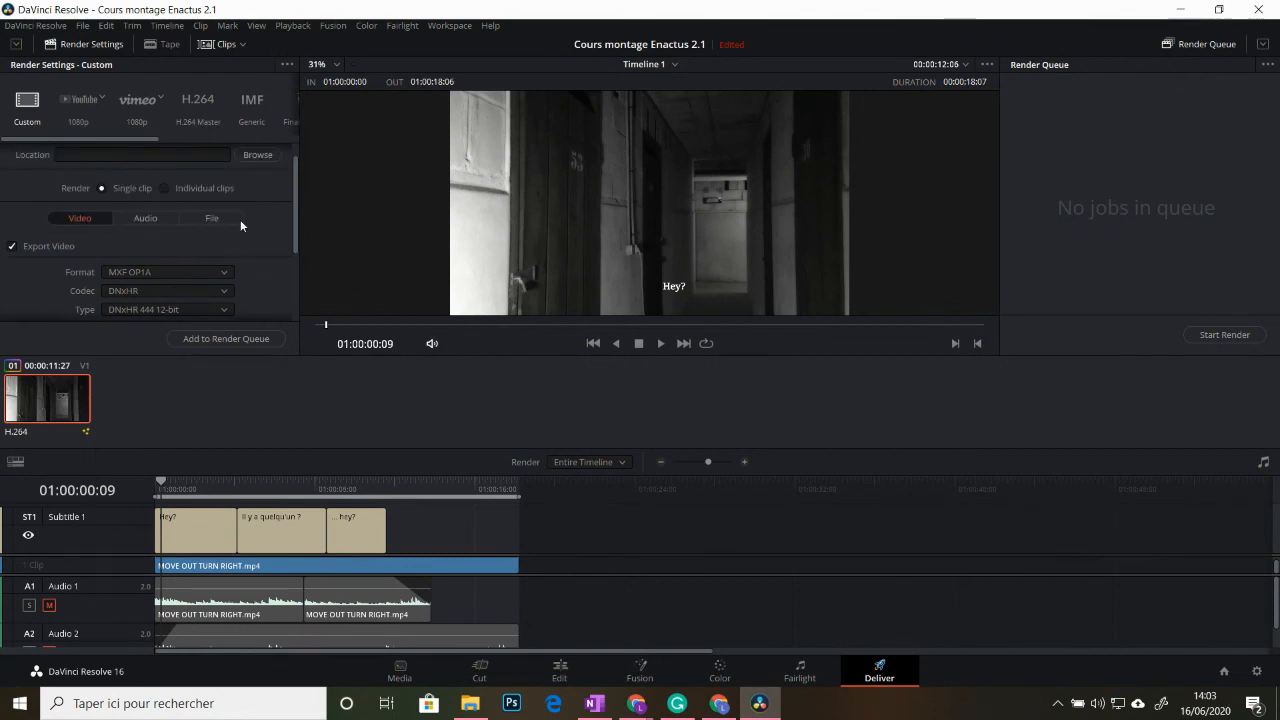
click(149, 216)
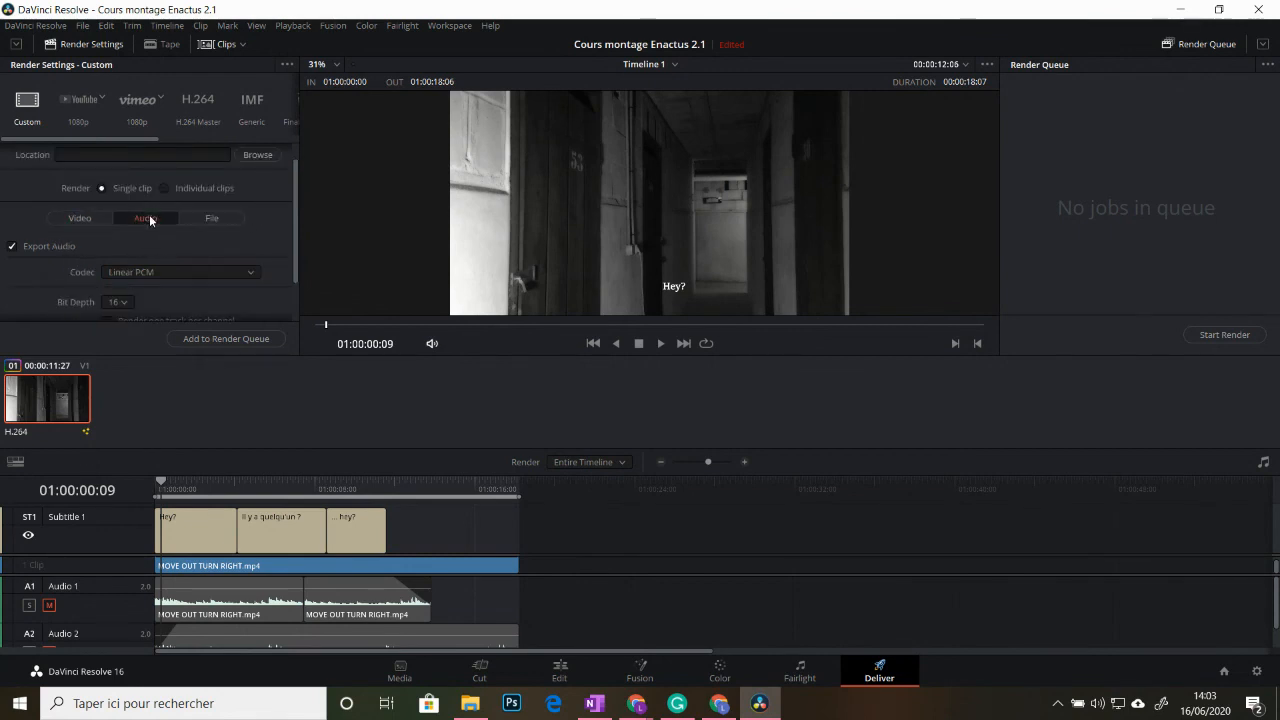
scroll(251, 265, down, 1)
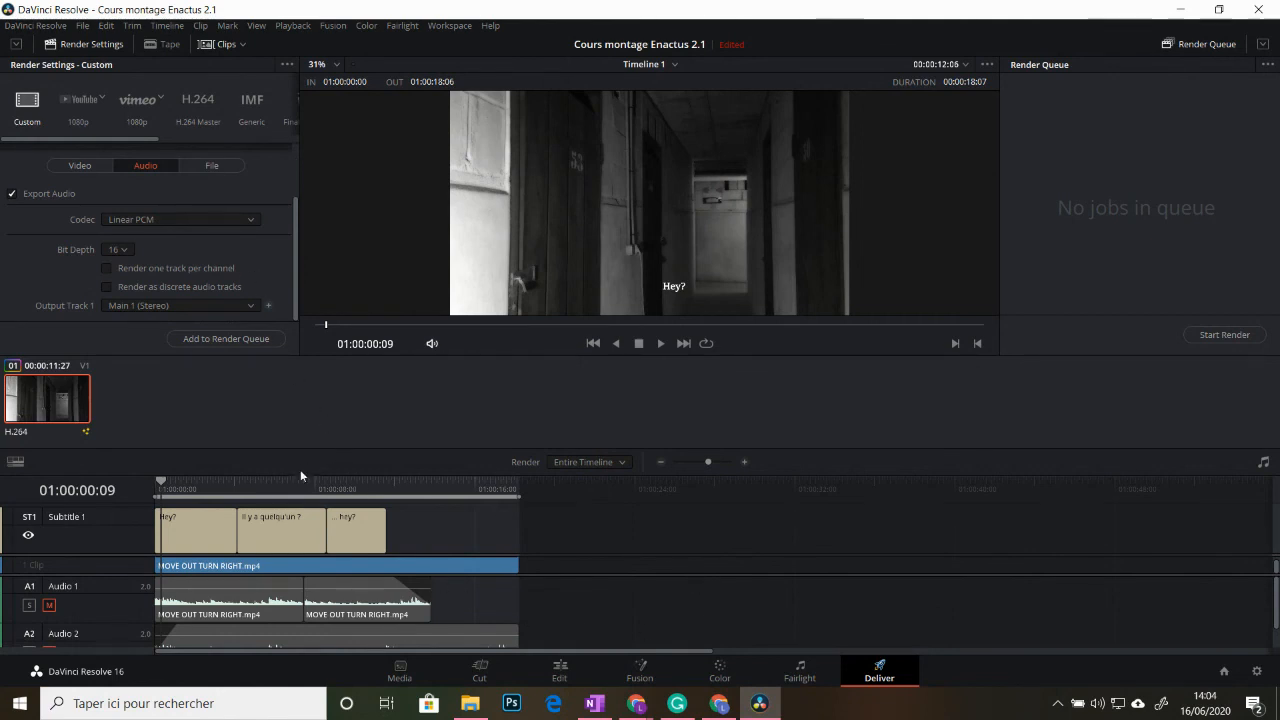
Check the render range options and return the playhead to the start of the timeline
click(618, 466)
click(618, 466)
click(180, 486)
drag(236, 484, 142, 513)
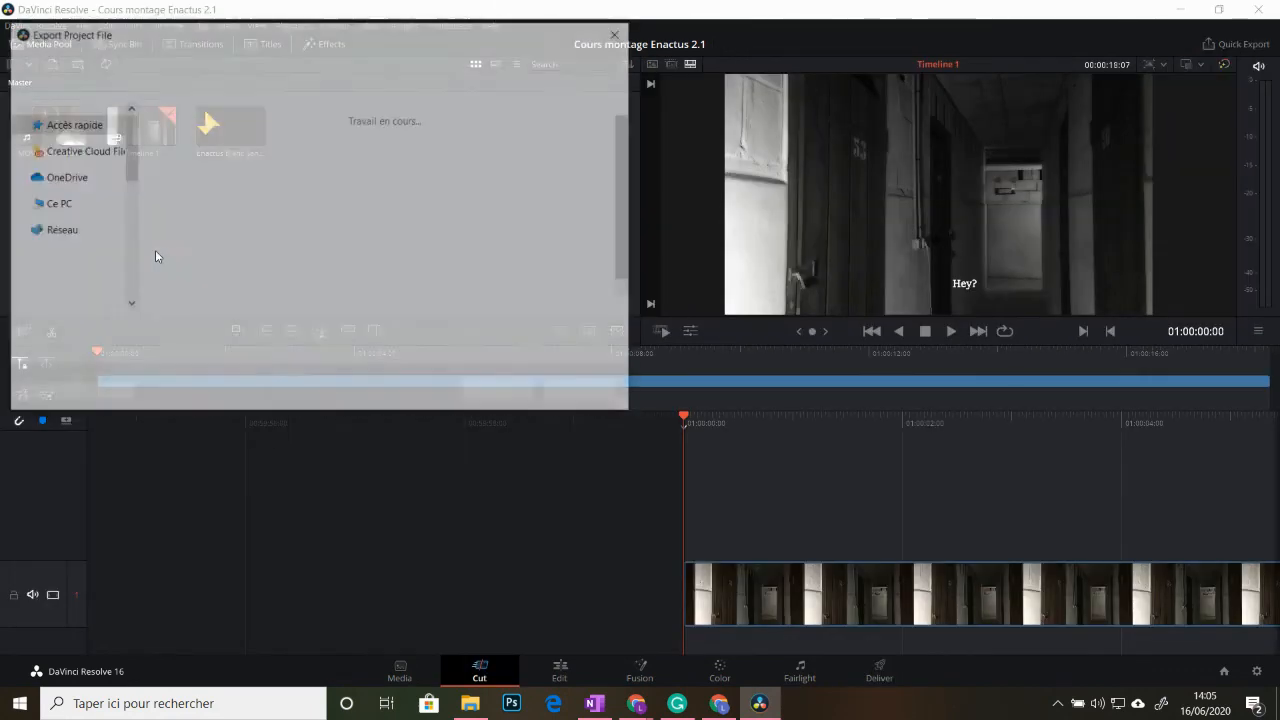
Cancel the project file export, view the H.264 Quick Export options without exporting, and minimize the editor window
click(518, 396)
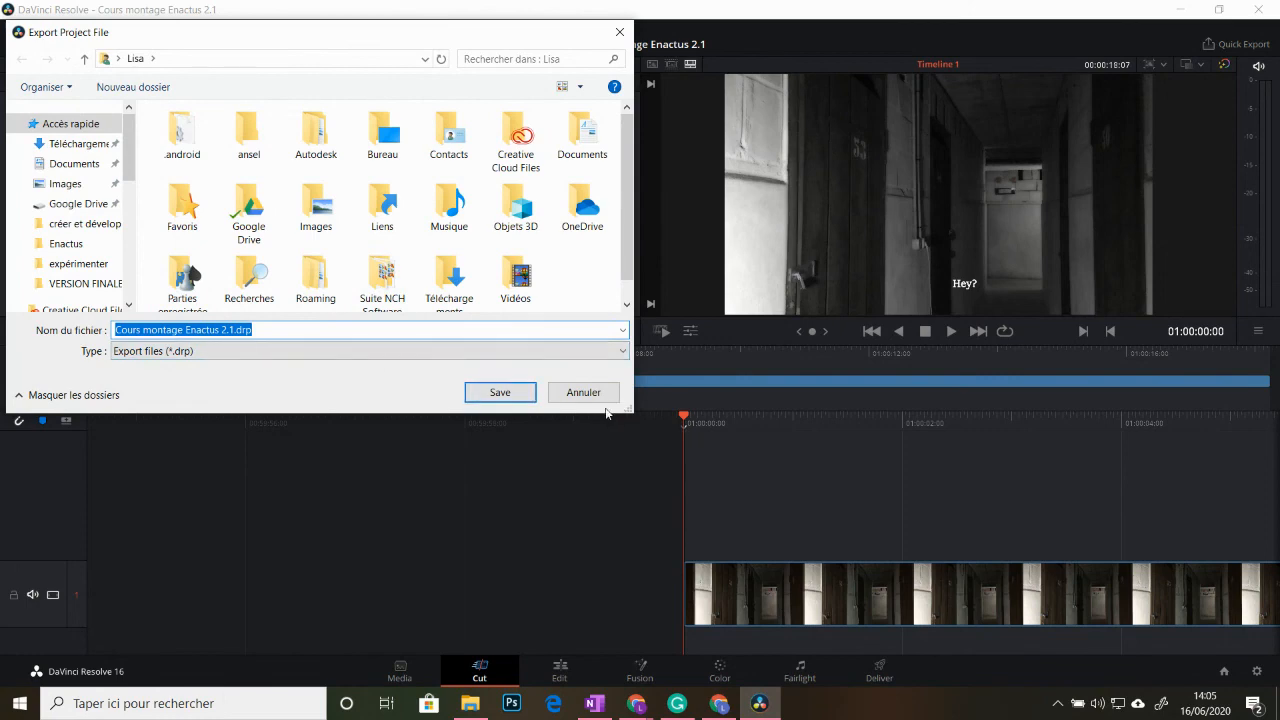
click(83, 26)
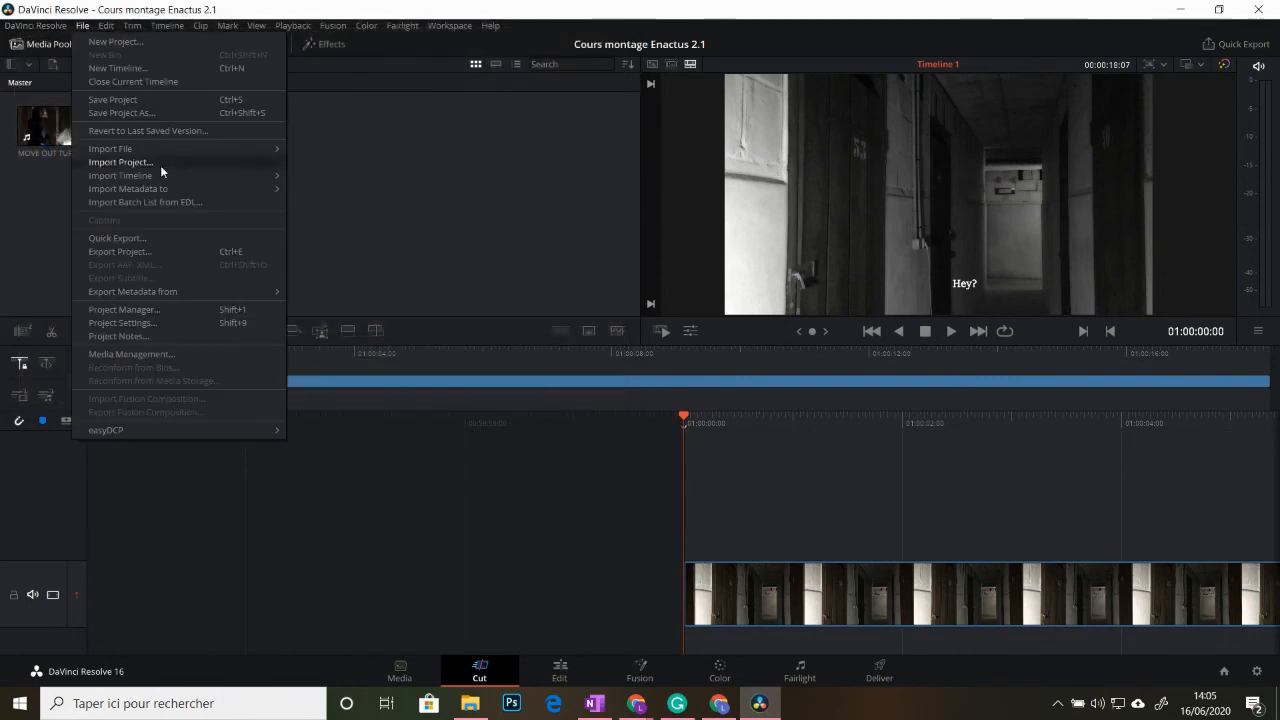
click(173, 238)
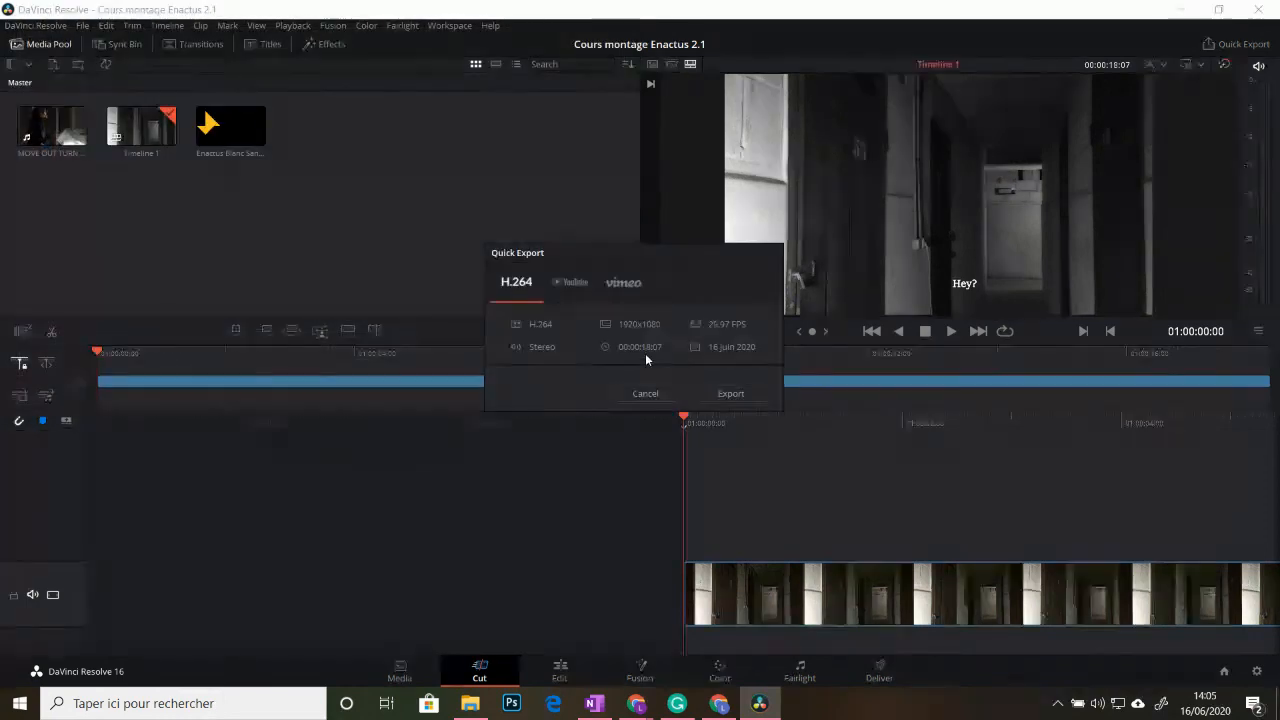
key(Escape)
click(1176, 7)
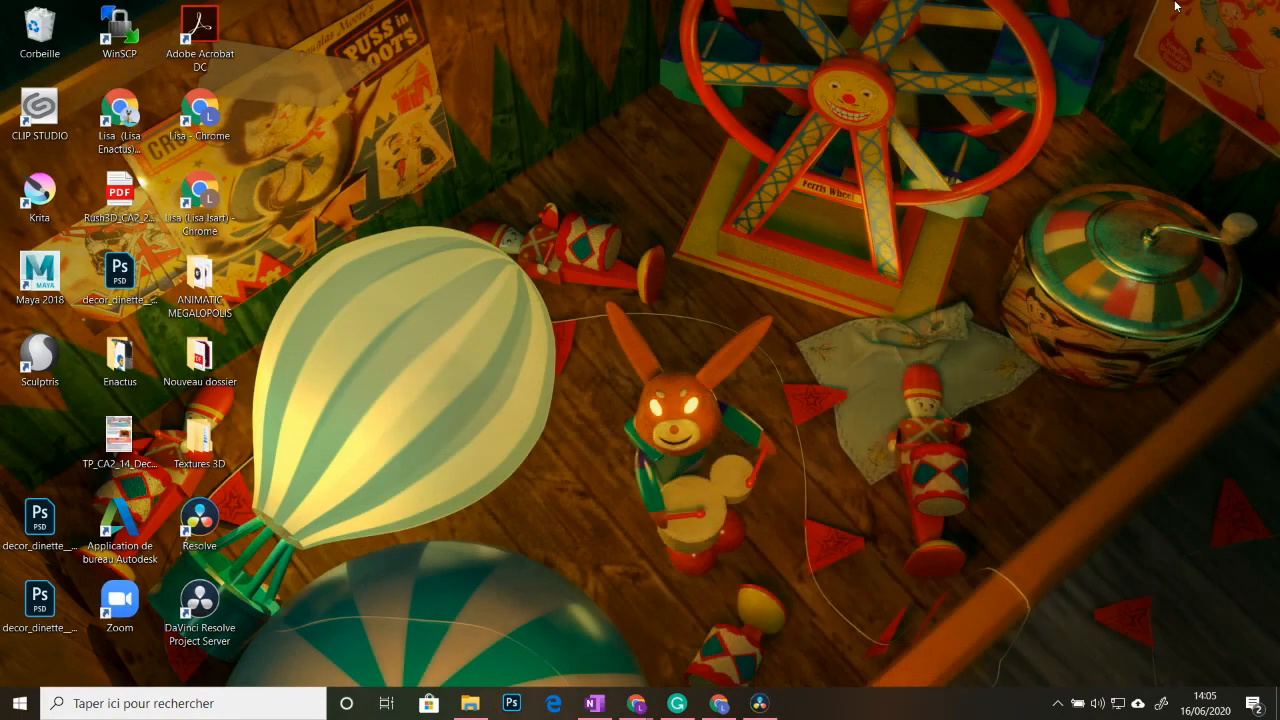